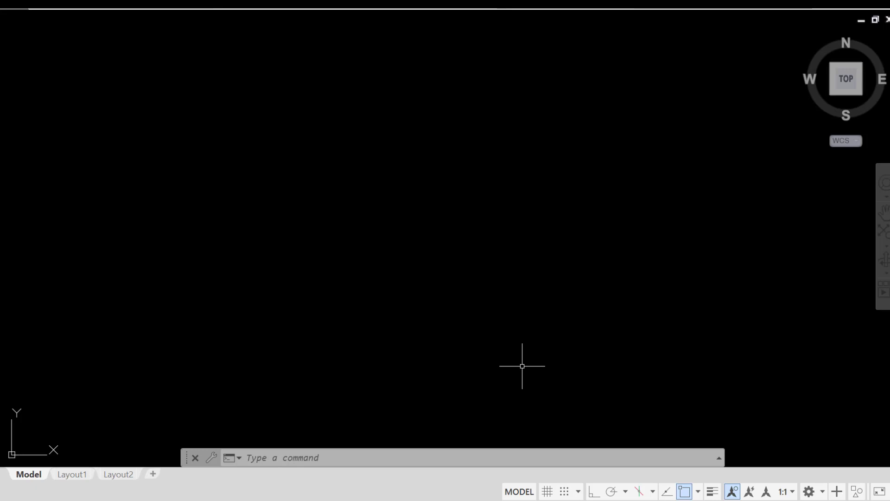
Open the drawing isometric_Video Lecture from the IsoDrawings folder
key("ctrl+o")
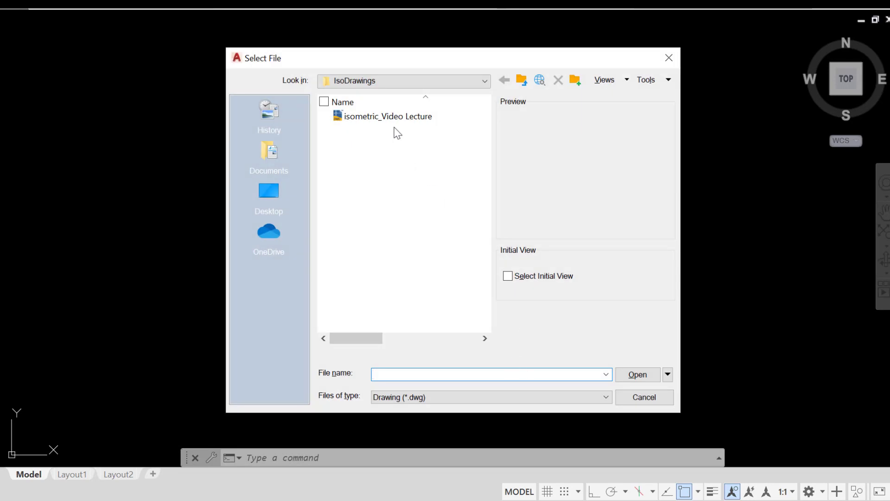
left_click(397, 119)
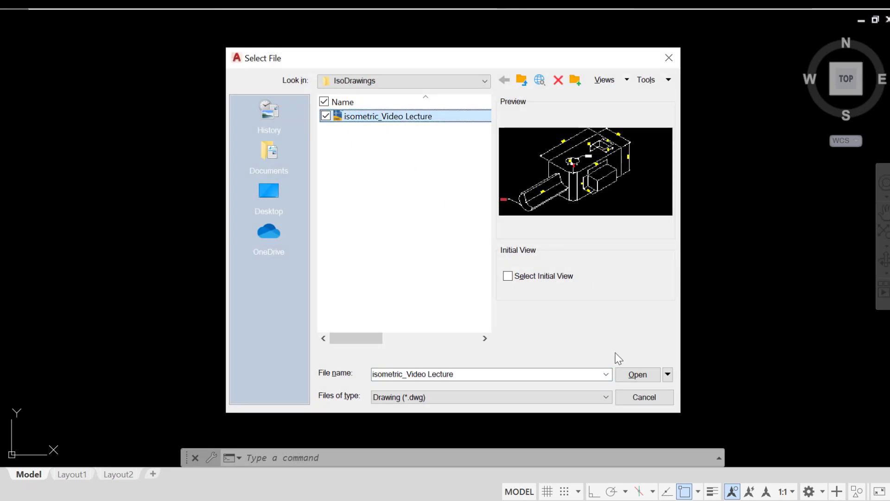
left_click(630, 376)
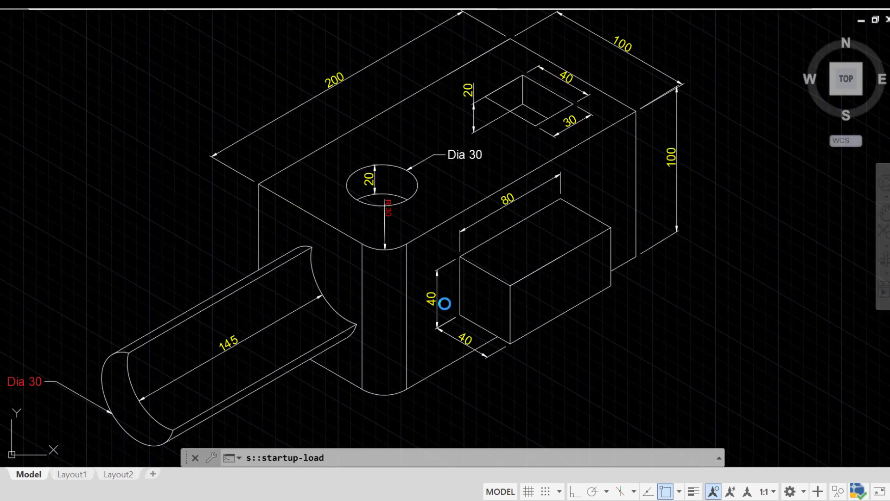
Examine the isometric part's block, holes, side boss and cylinder together with their dimensions
scroll(676, 312, "down", 3)
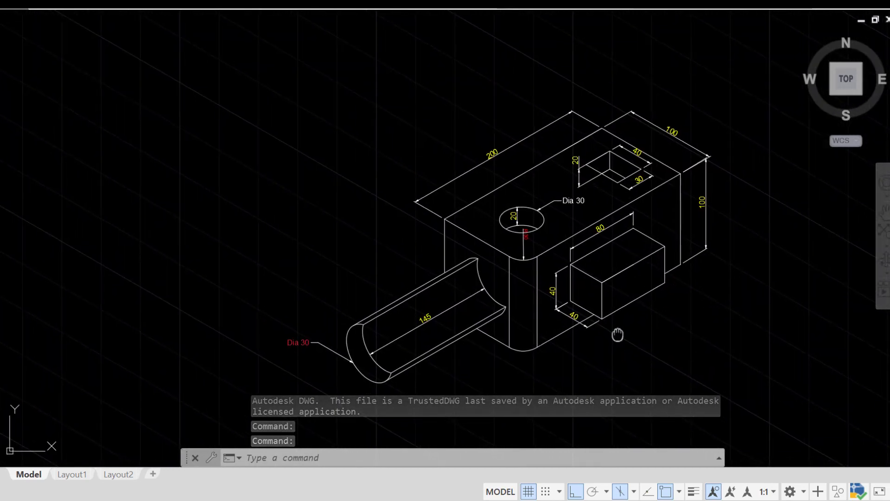
middle_click_drag(617, 335, 558, 319)
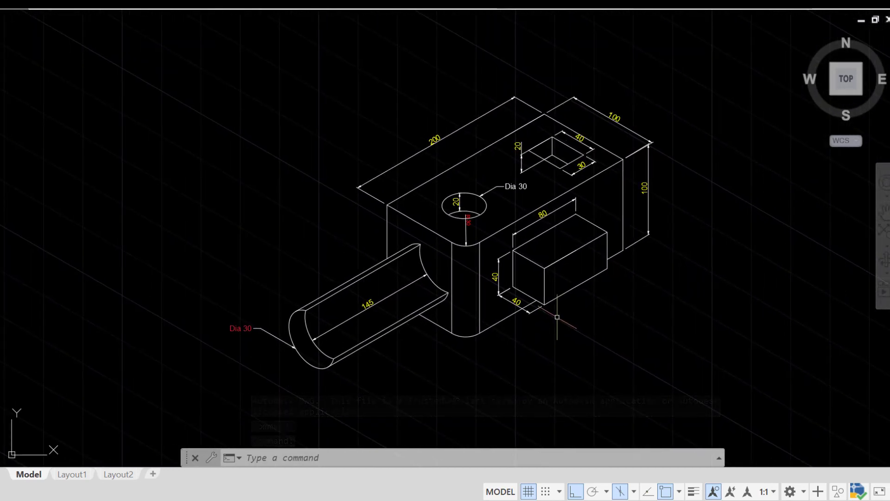
scroll(558, 318, "up", 2)
scroll(517, 354, "down", 2)
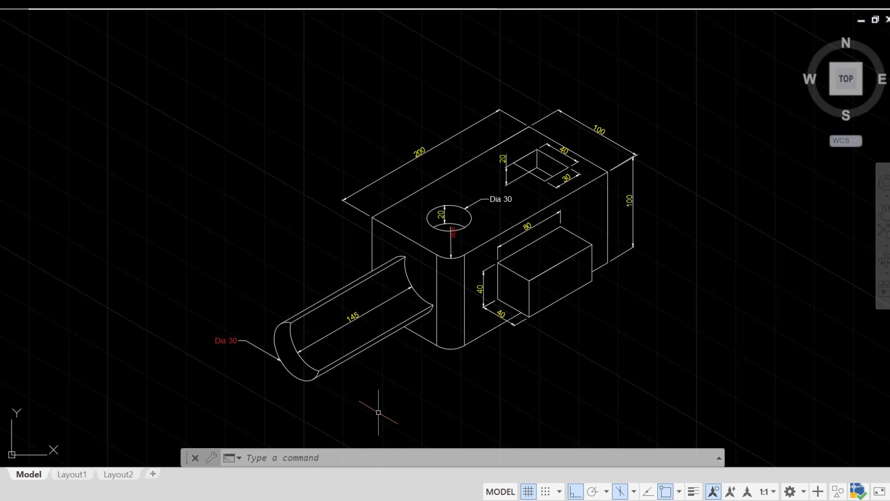
scroll(465, 268, "up", 3)
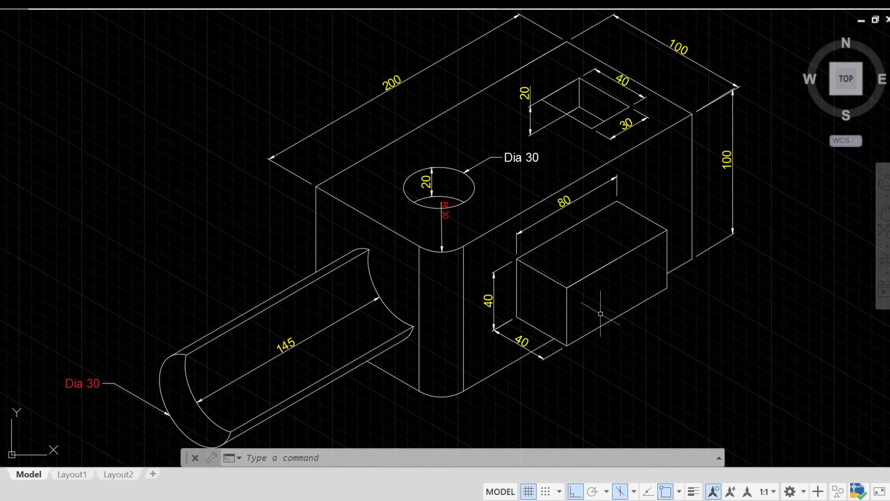
mouse_move(590, 331)
middle_mouse_down()
mouse_move(598, 301)
mouse_move(582, 309)
middle_mouse_up()
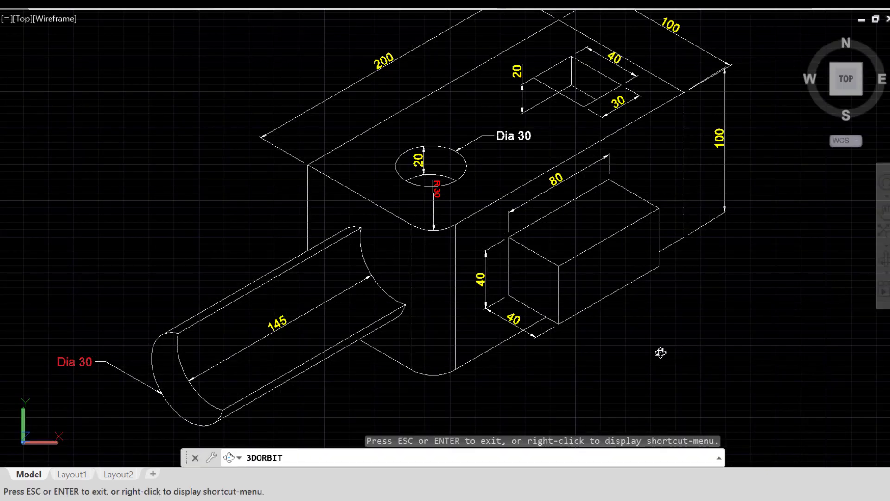
Orbit the isometric drawing in 3D to check whether its geometry is flat, and return to the top view
mouse_move(660, 352)
left_mouse_down()
mouse_move(682, 296)
mouse_move(691, 212)
left_mouse_up()
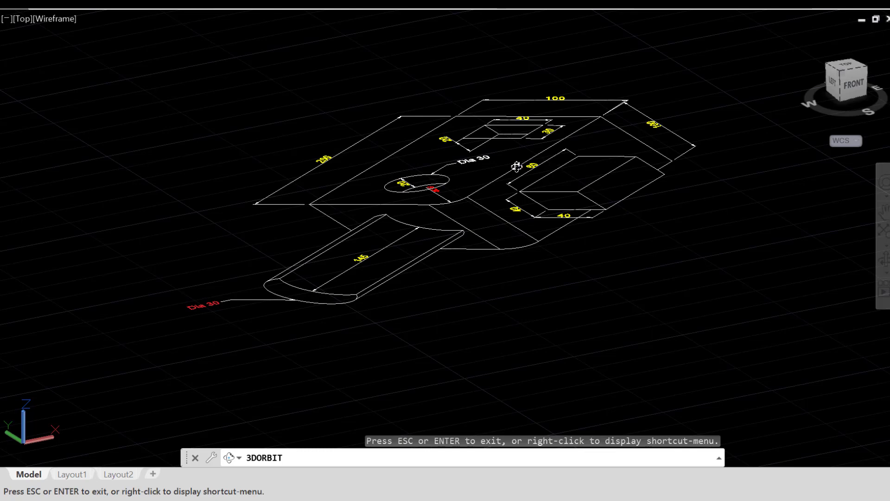
left_click_drag(817, 92, 435, 276)
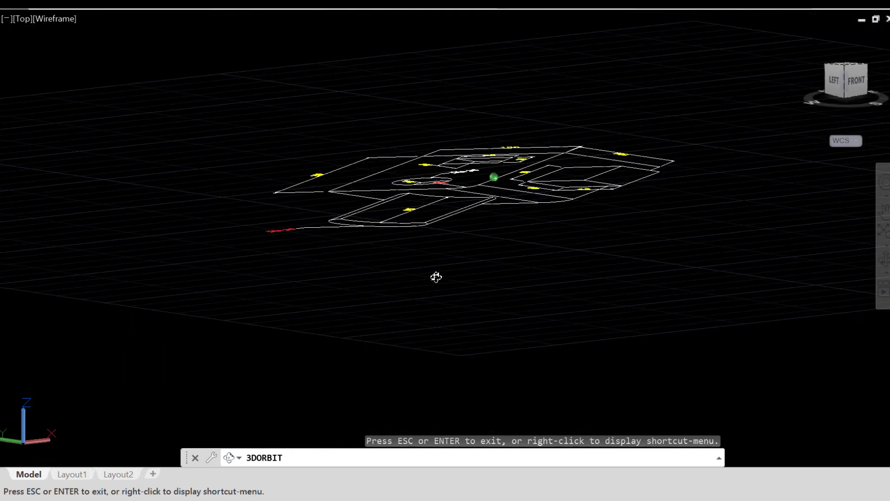
left_click_drag(763, 203, 758, 249)
left_click(847, 65)
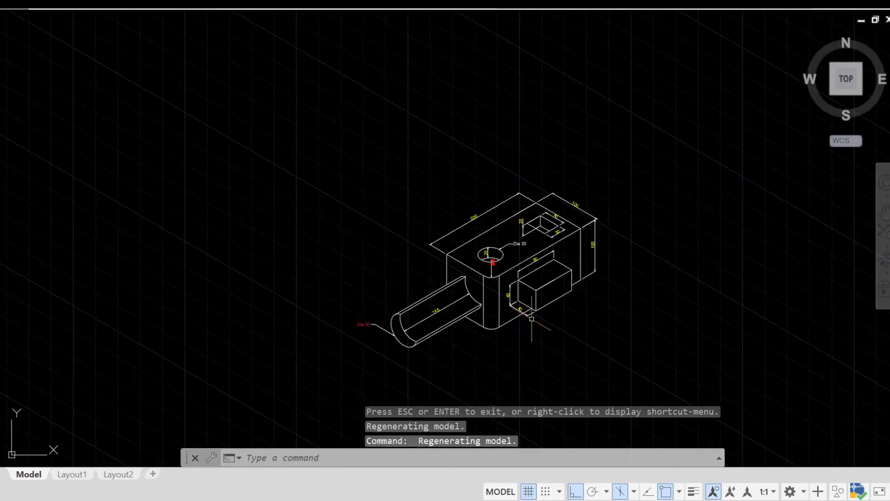
scroll(541, 314, "up", 5)
middle_click_drag(541, 313, 507, 344)
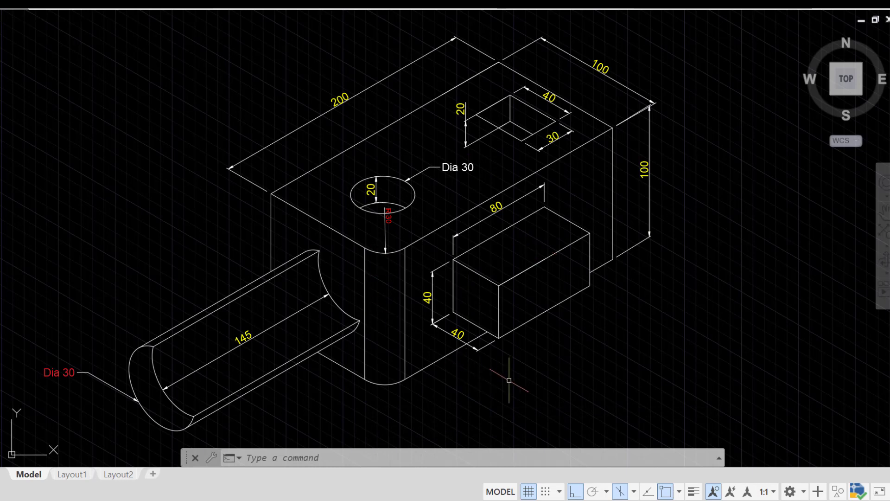
middle_click_drag(462, 375, 380, 335)
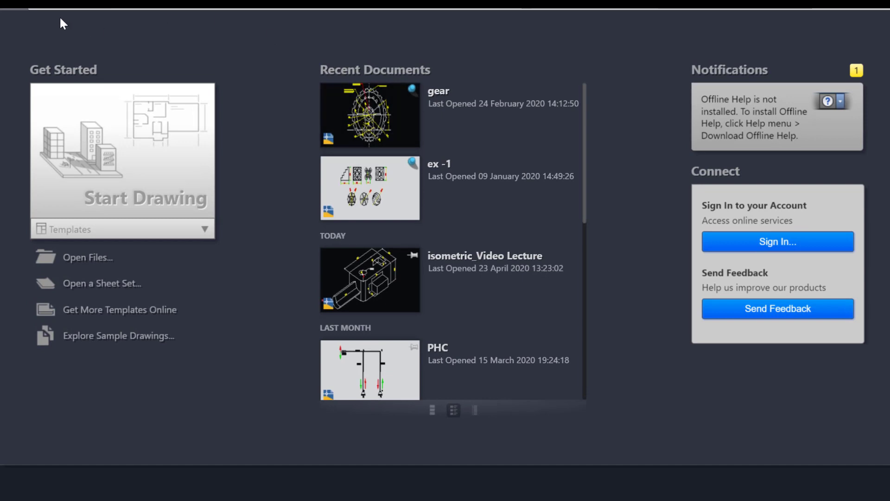
Create a new drawing from the acad template
left_click(46, 8)
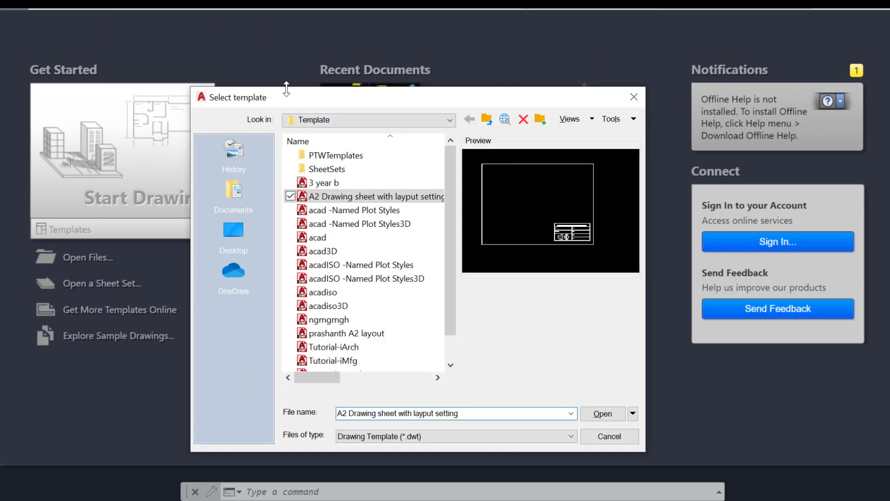
left_click(318, 237)
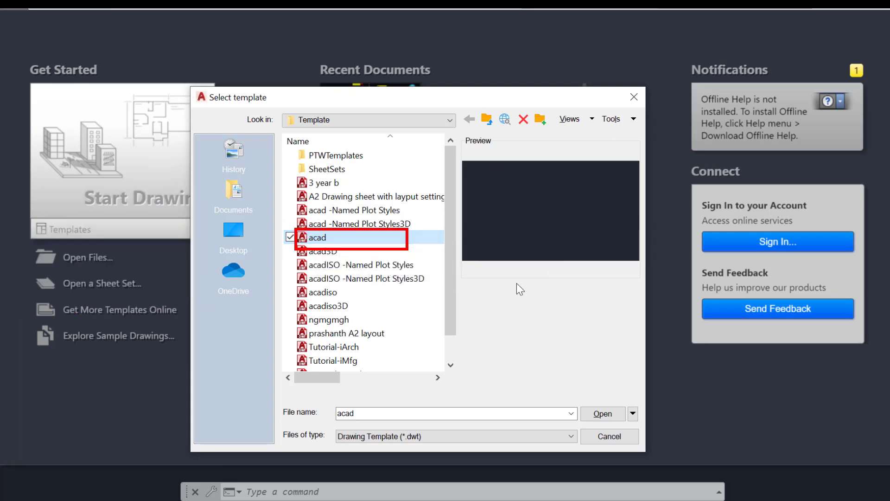
key("F2")
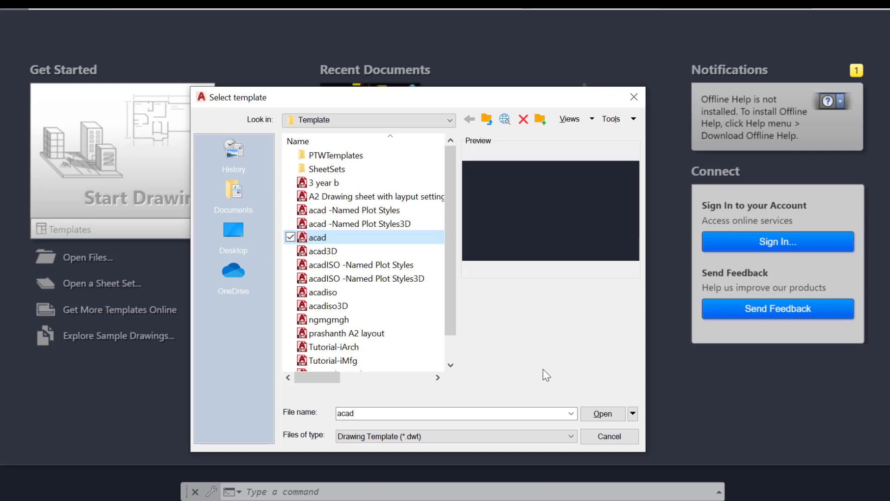
left_click(599, 413)
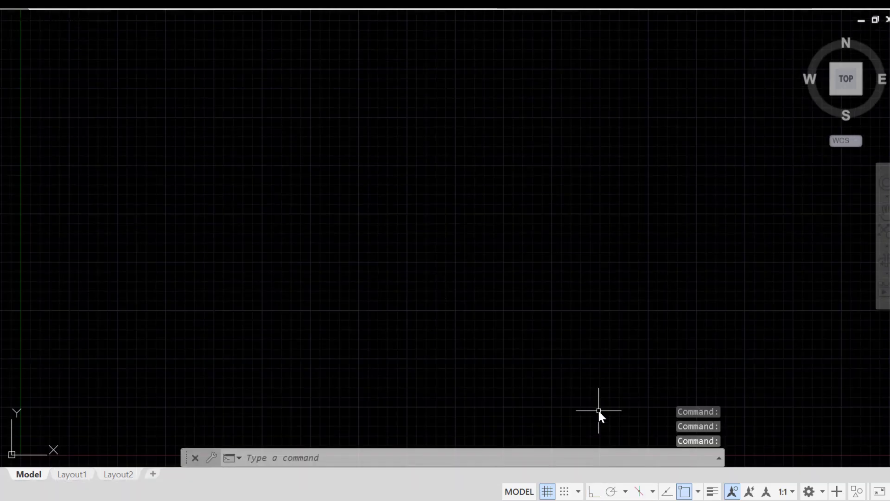
Configure the drawing units with millimeters as the insertion scale and a length precision of 0.0
left_click(331, 460)
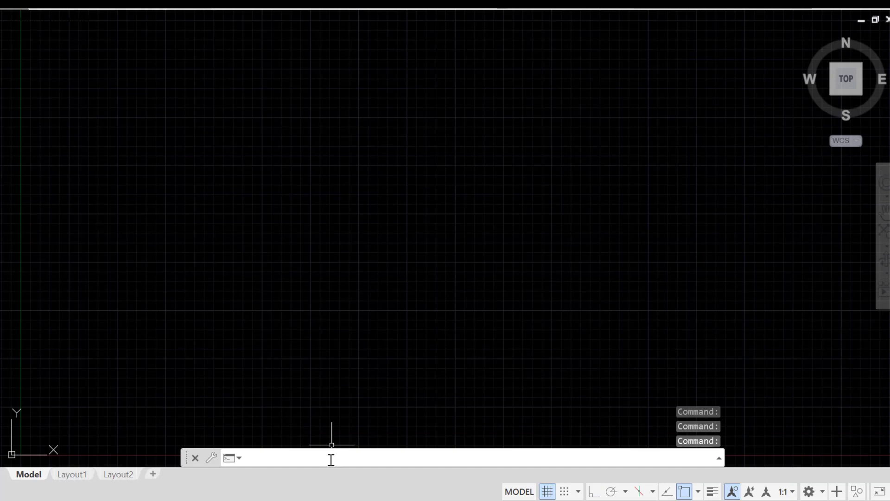
type("units")
key("Return")
left_click(399, 241)
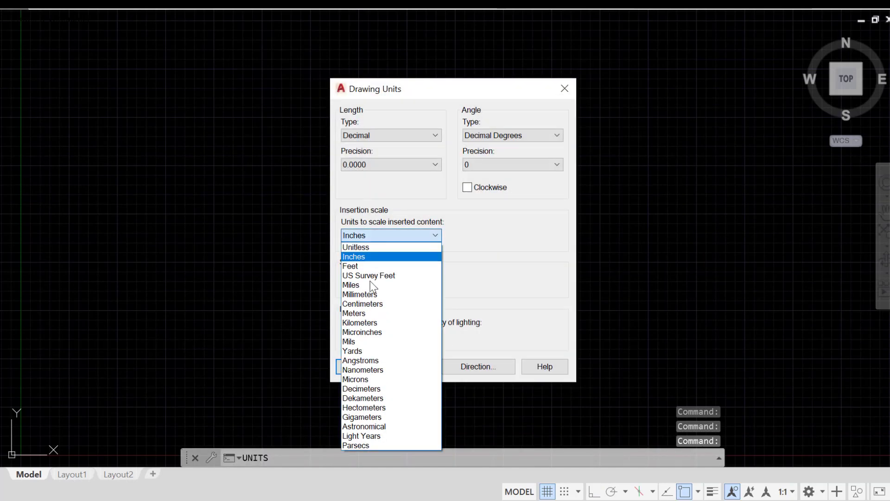
left_click(374, 290)
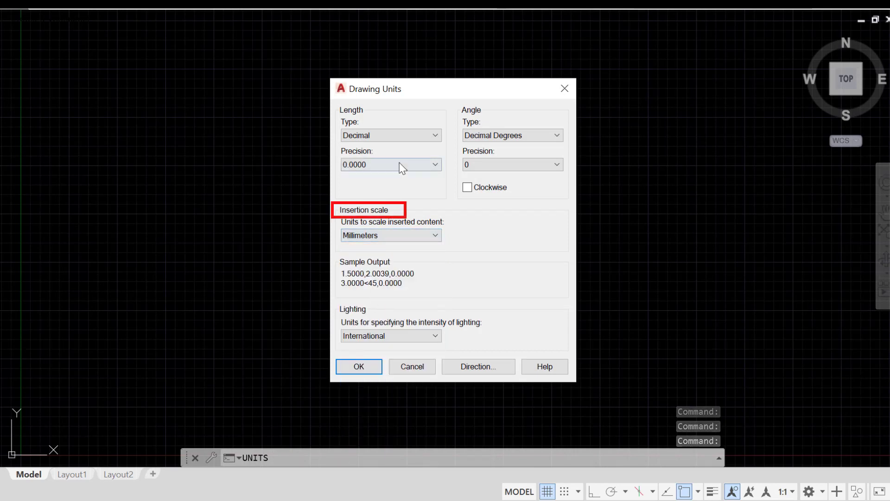
left_click(379, 163)
left_click(358, 185)
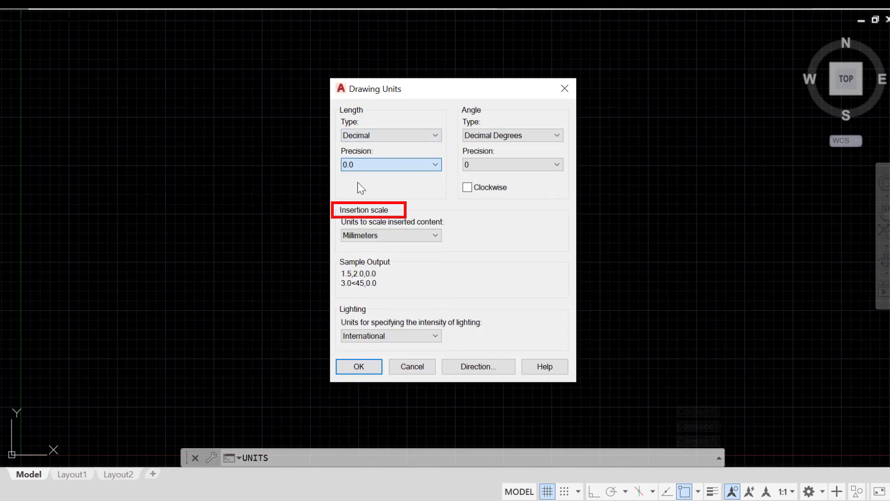
left_click(358, 367)
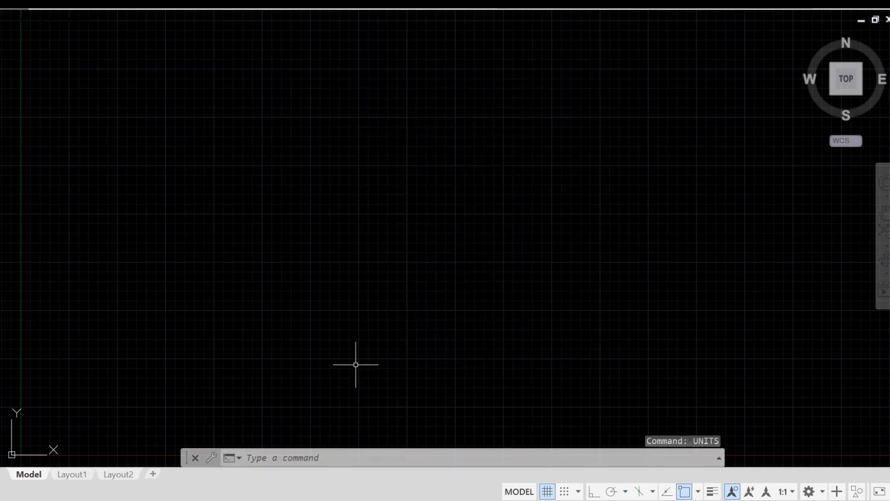
Set the drawing limits with the lower left corner at 0,0 and the upper right corner at 297,210
type("limits")
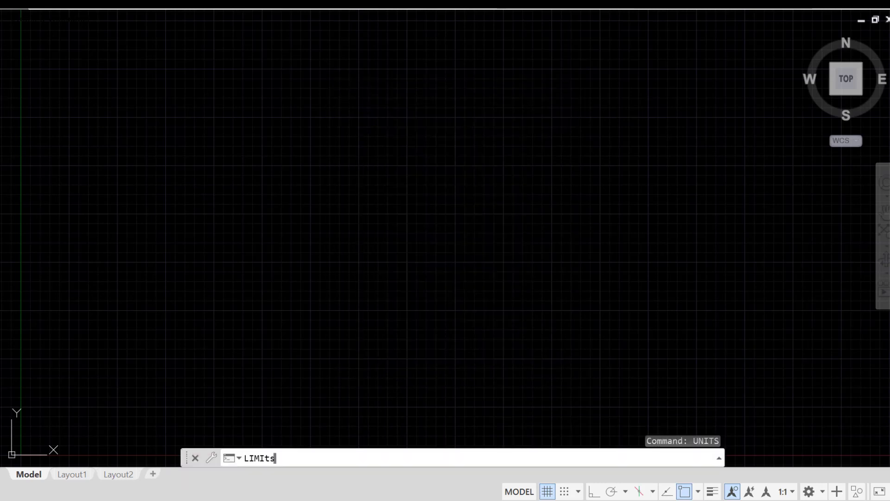
key("Return")
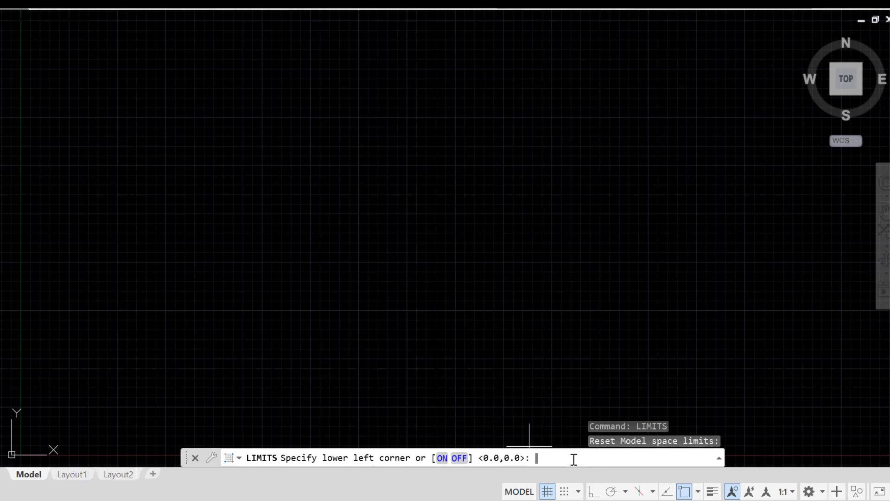
type("0,0")
key("Return")
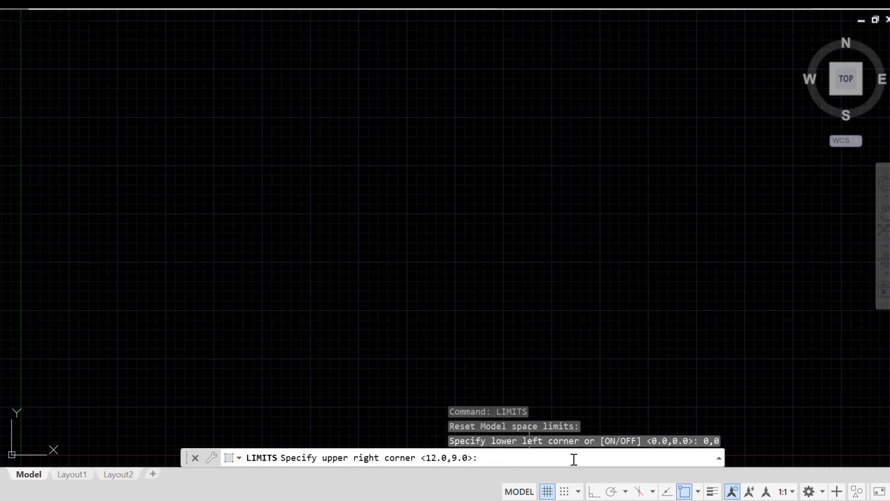
type("@")
key("BackSpace")
type("297,210")
key("Return")
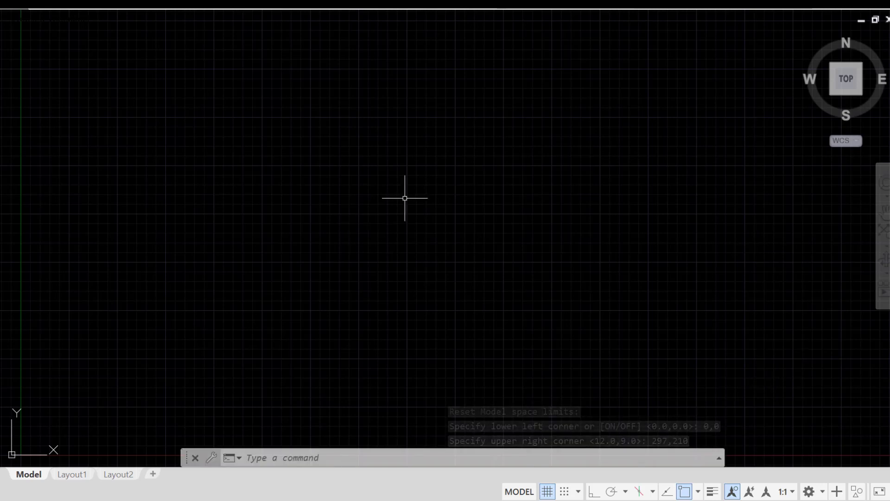
Turn off the grid display and enable isometric drafting
left_click(547, 492)
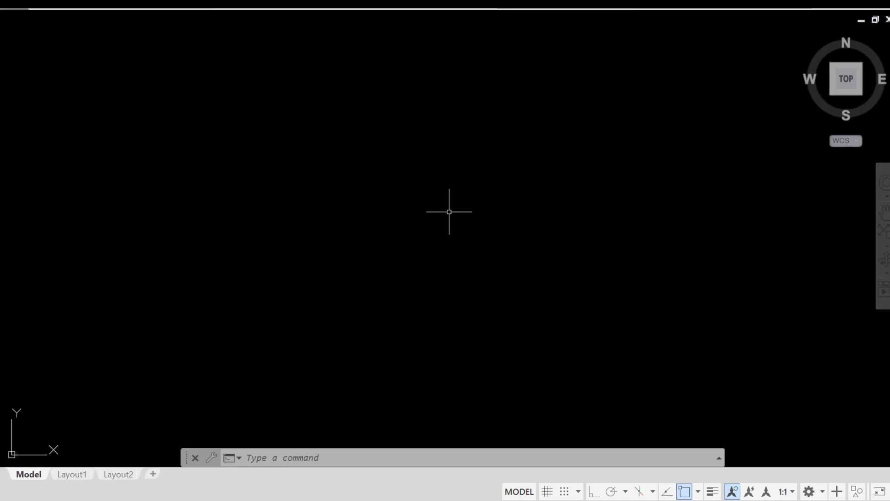
left_click(640, 492)
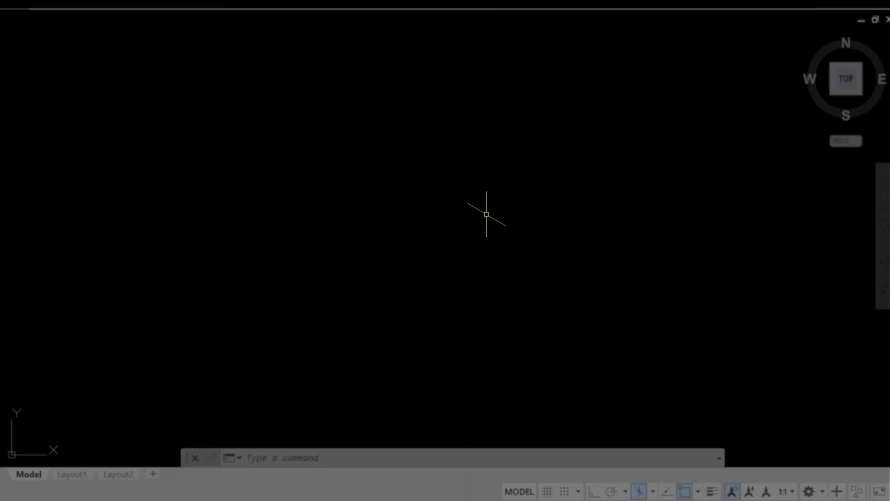
Cycle through the top, right and left isoplanes and finish on the top isoplane
key("F5")
key("F5")
key("F5")
key("F5")
key("F5")
key("F5")
key("F5")
key("F5")
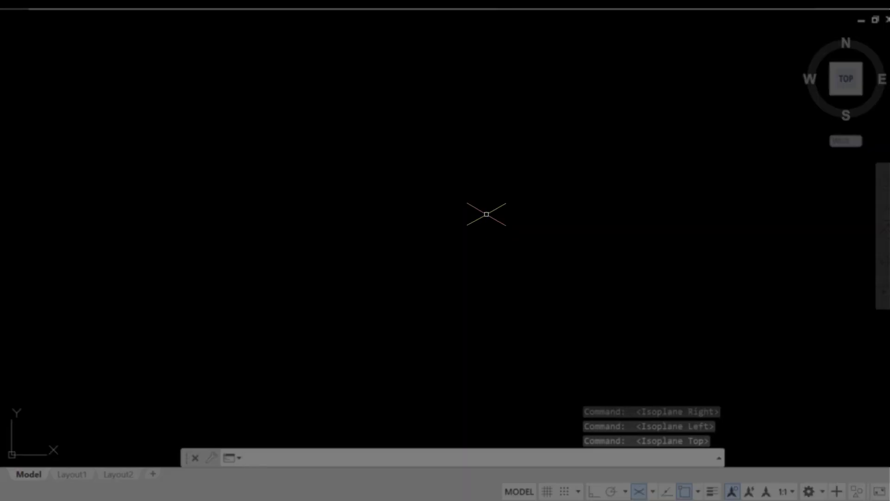
key("F5")
key("F5")
key("F5")
key("F5")
key("F5")
key("F5")
key("F5")
key("F5")
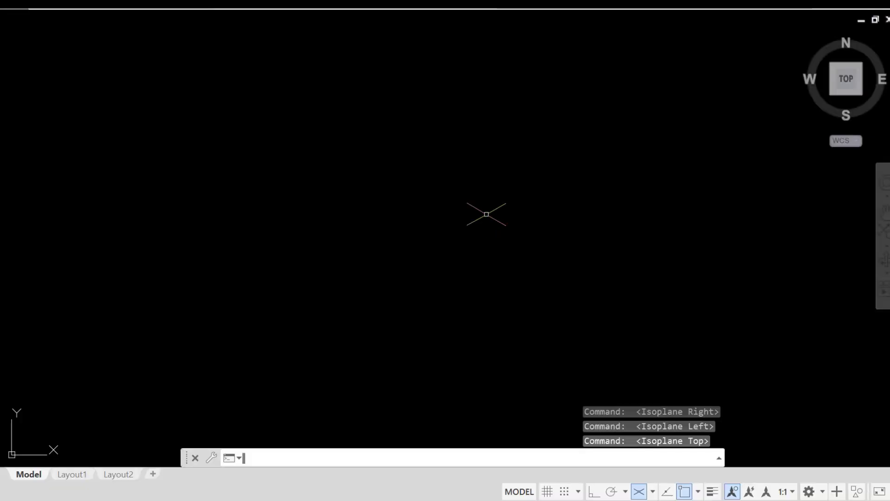
key("F5")
key("F5")
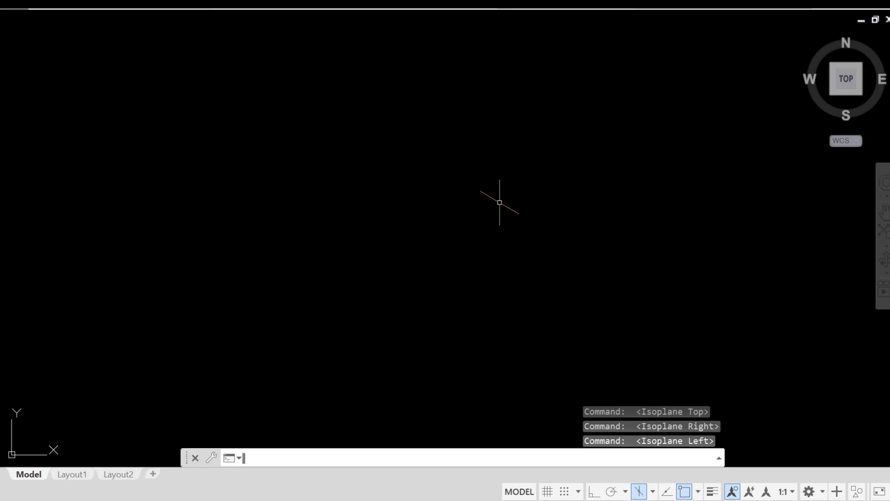
key("F5")
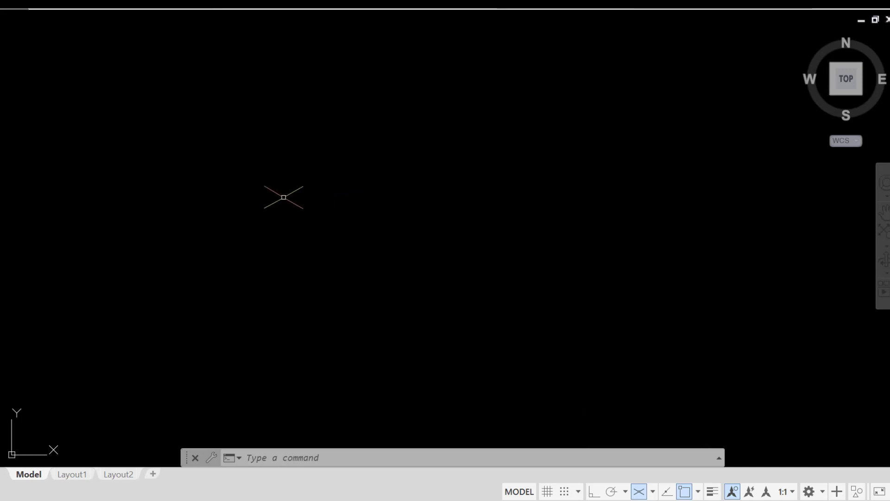
Turn on ortho mode and draw a 100 mm line at 330° as the first edge of the top face
type("l")
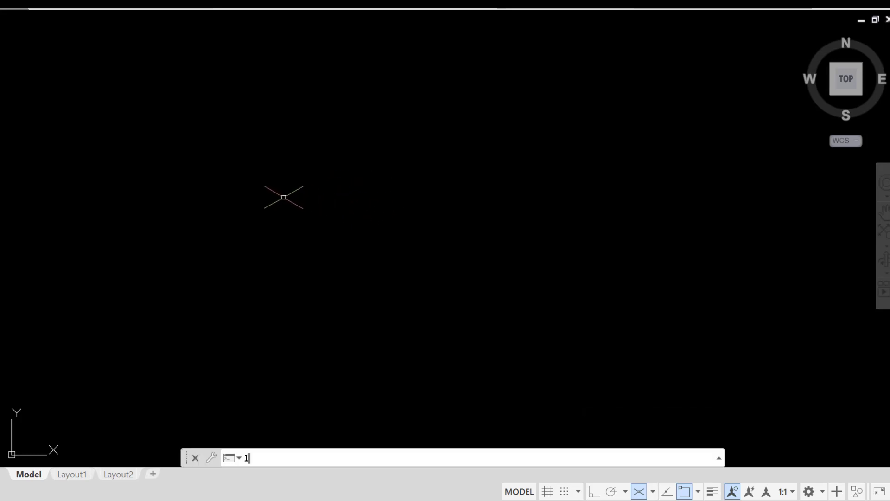
key("Return")
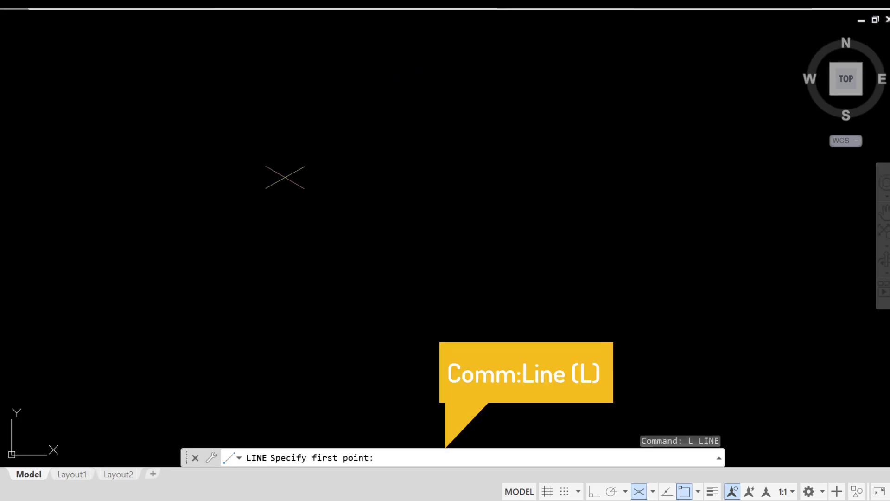
left_click(215, 193)
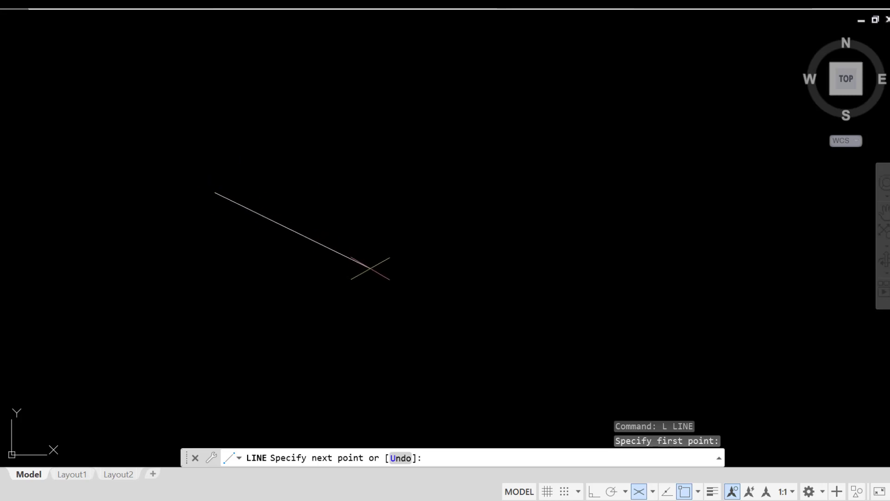
left_click(593, 492)
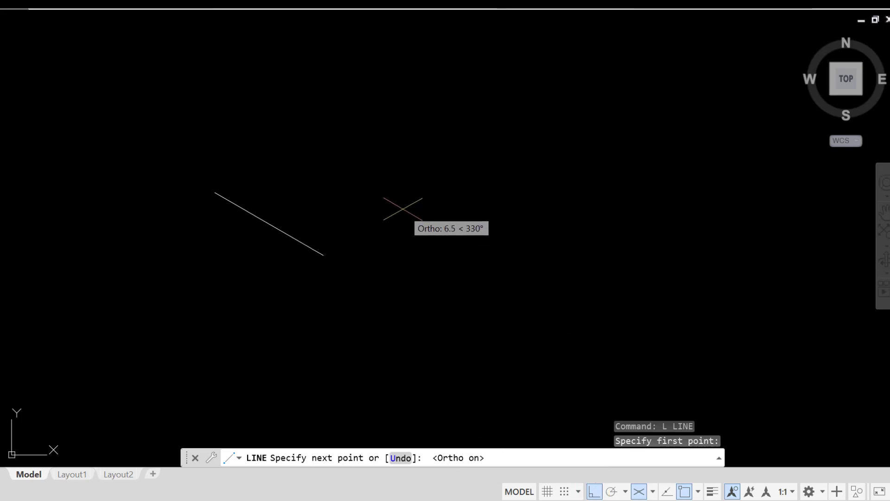
type("100")
key("Return")
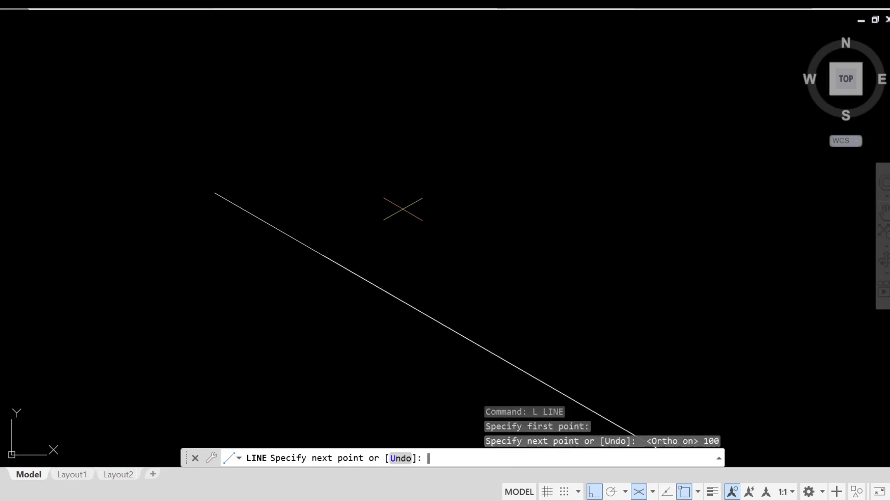
scroll(456, 234, "down", 5)
middle_click_drag(562, 250, 521, 247)
middle_click_drag(549, 287, 222, 156)
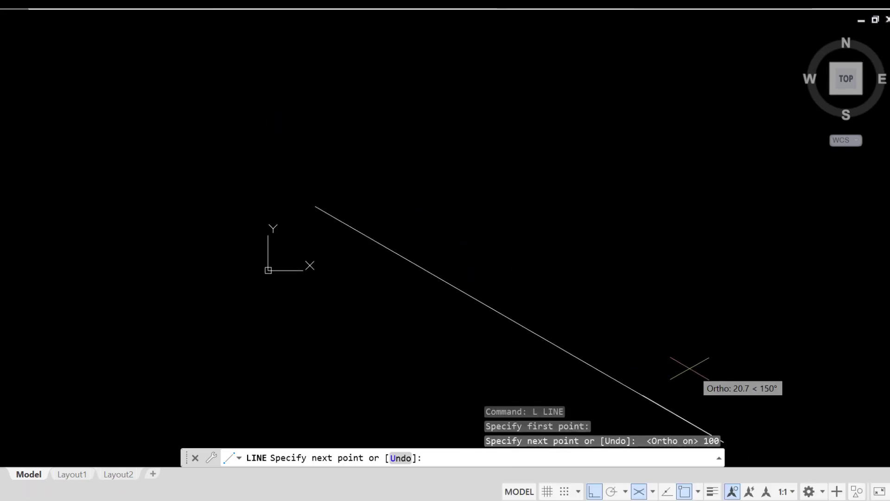
middle_click_drag(856, 280, 680, 279)
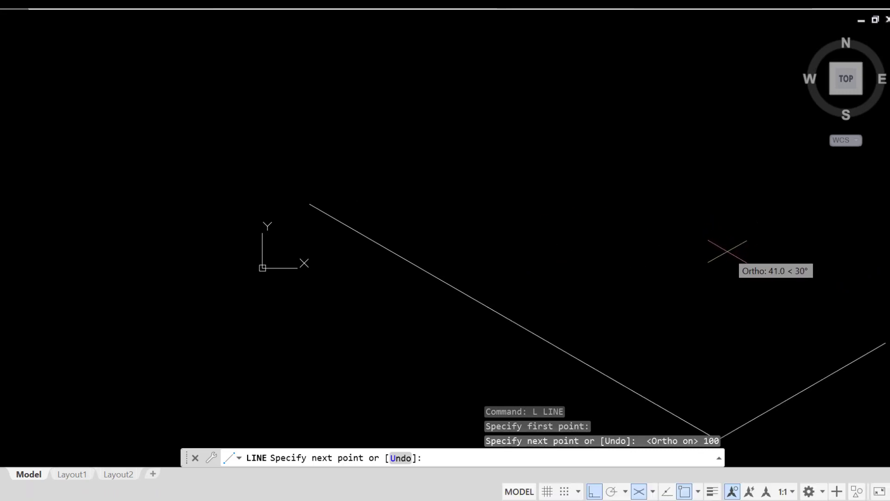
key("Escape")
Zoom to all of the drawing and bring the whole line into the middle of the view
type("z")
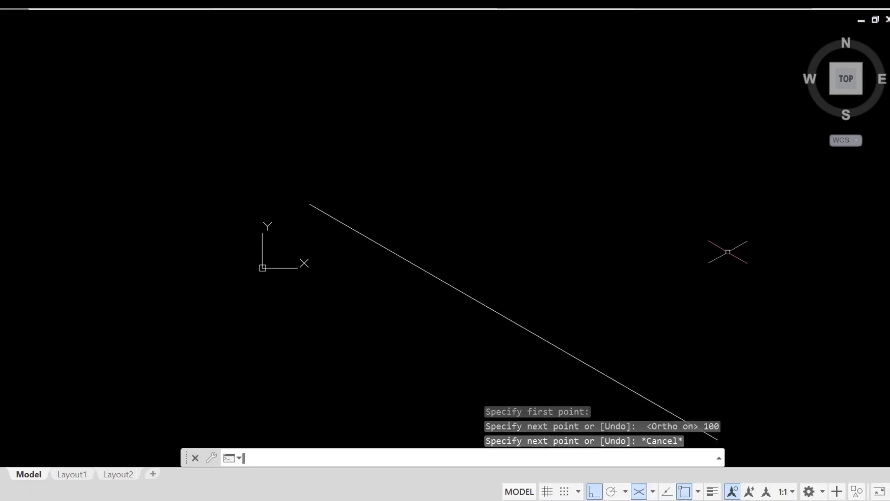
key("Return")
type("a")
key("Return")
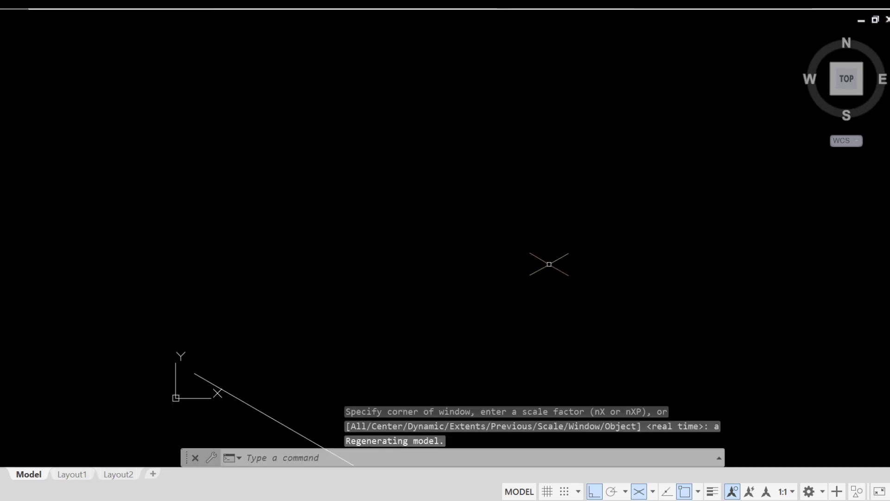
mouse_move(408, 316)
middle_mouse_down()
mouse_move(368, 172)
mouse_move(424, 175)
middle_mouse_up()
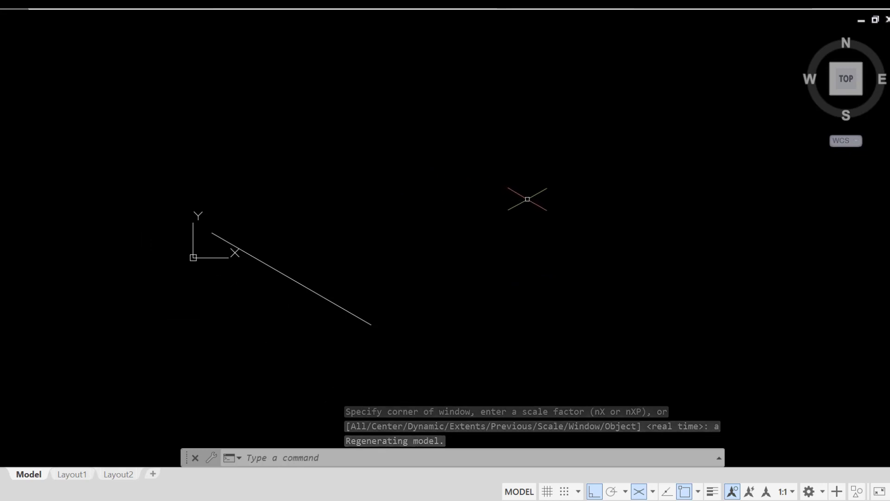
middle_click_drag(393, 310, 431, 279)
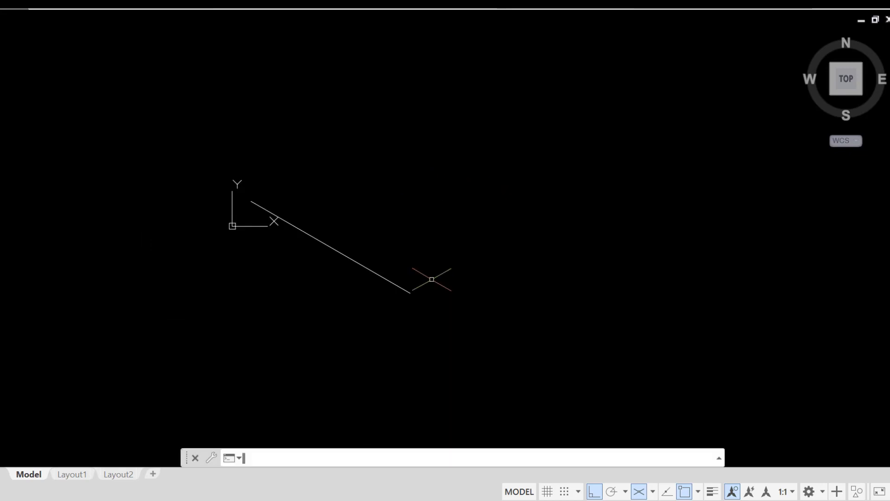
type("l")
key("Return")
left_click(431, 280)
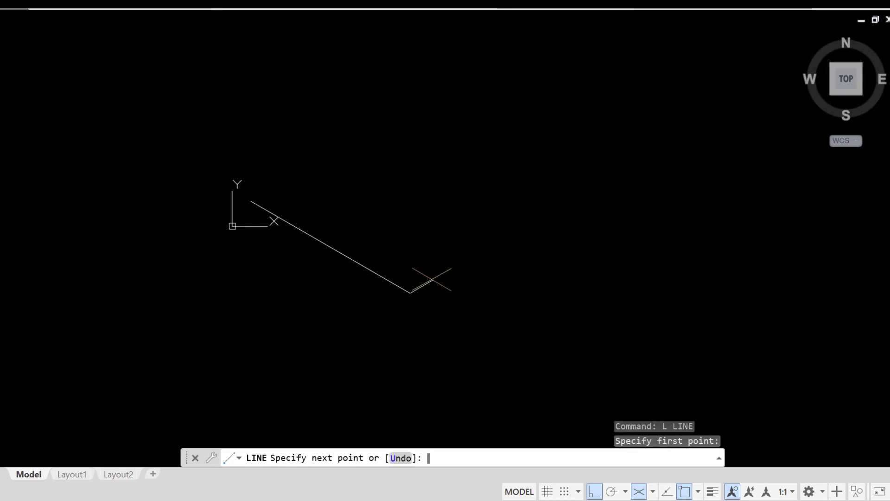
key("Return")
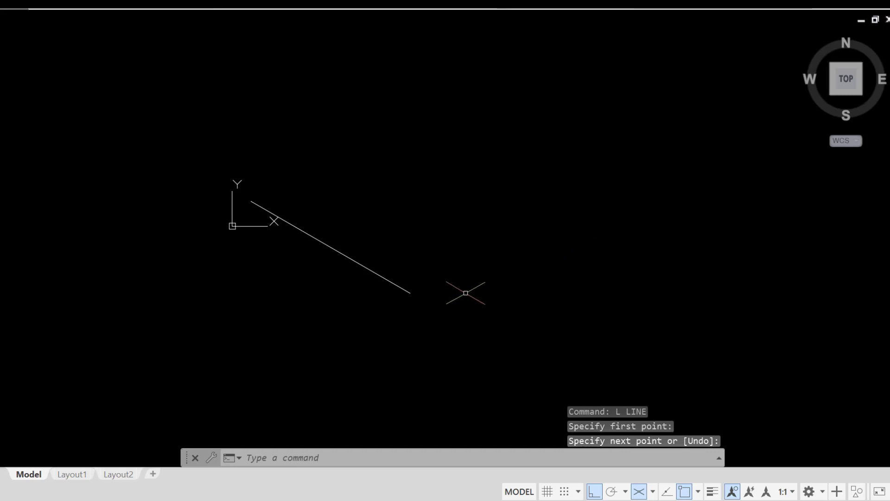
Draw the other top-face edges from the first line's lower end: 200 mm at 30°, 100 mm parallel to the first edge, and 200 mm at 210°
type("l")
key("space")
key("space")
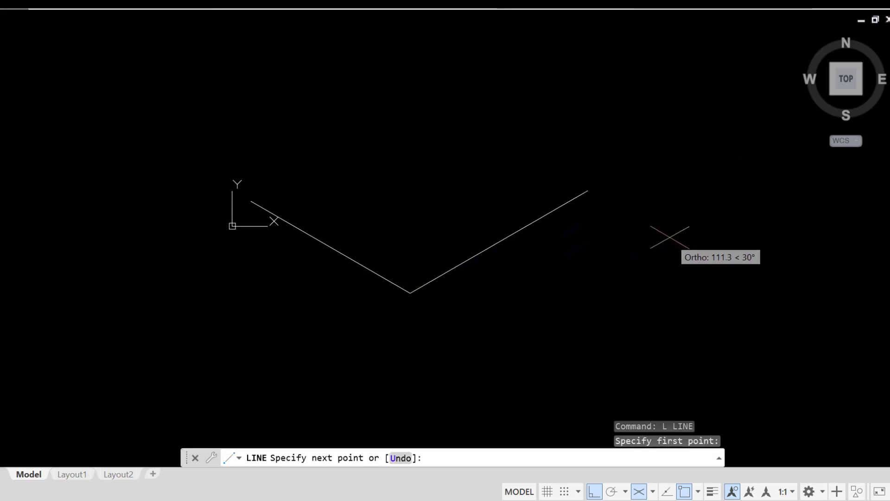
middle_click_drag(668, 232, 570, 237)
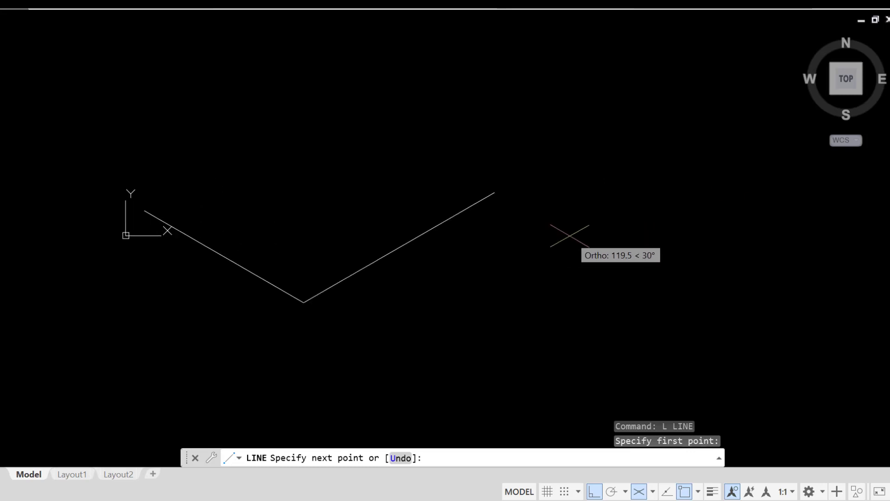
type("200")
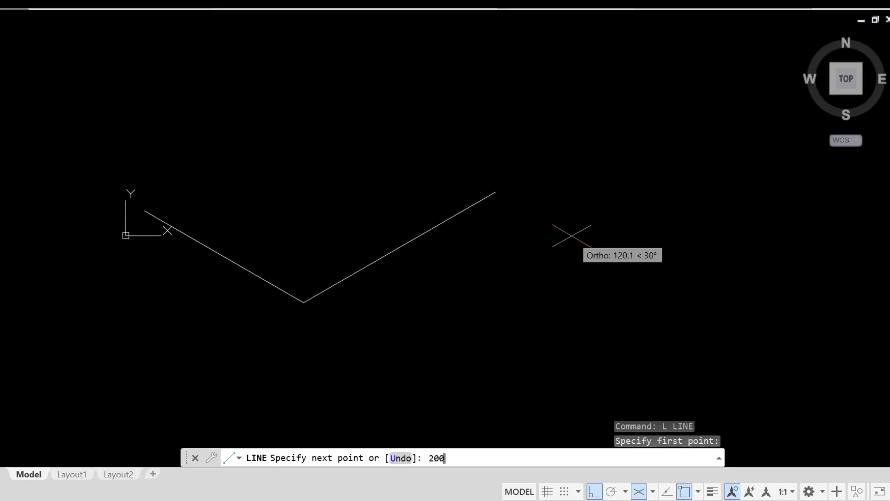
key("Return")
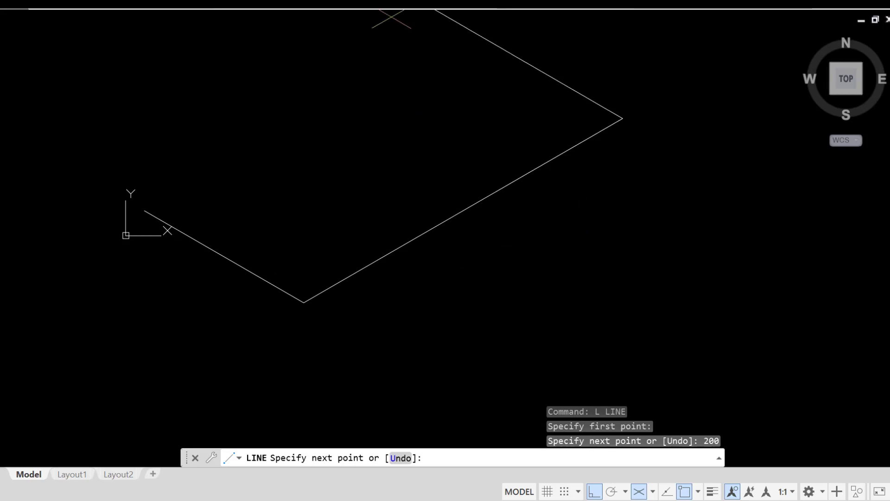
type("100")
key("Return")
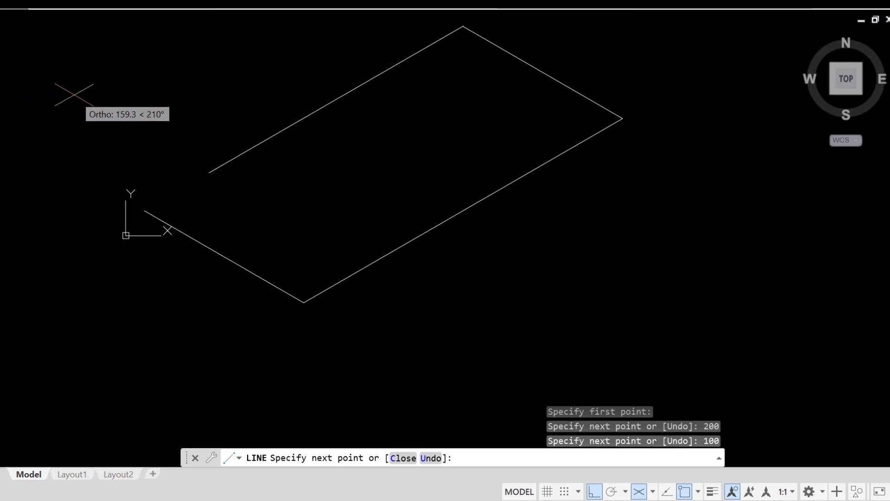
type("200")
key("Return")
key("Escape")
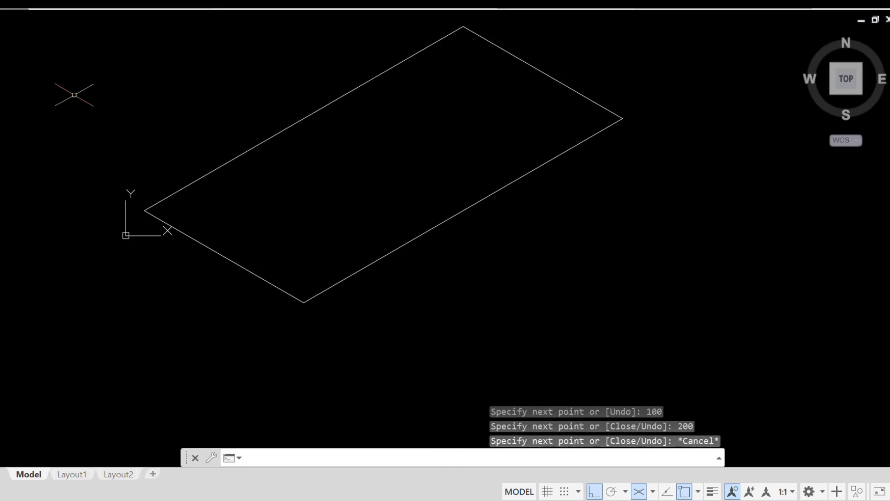
middle_click_drag(346, 227, 303, 171)
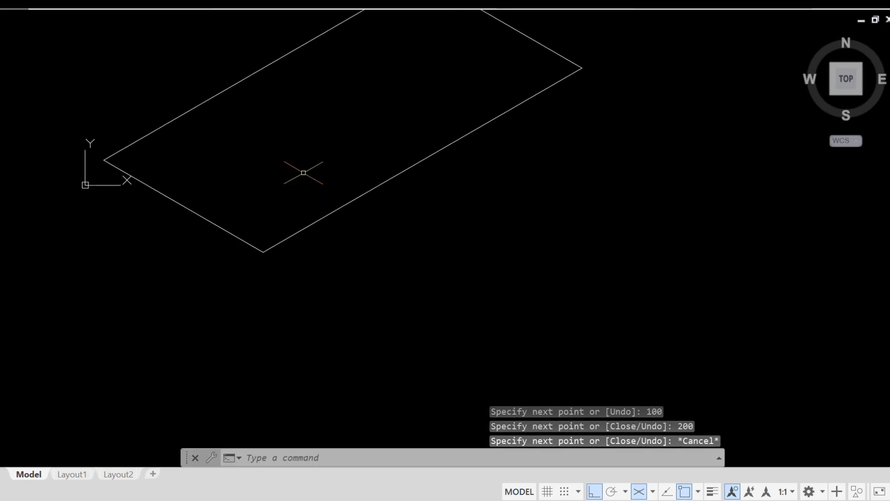
scroll(320, 218, "down", 4)
scroll(274, 204, "up", 2)
middle_click_drag(314, 202, 284, 214)
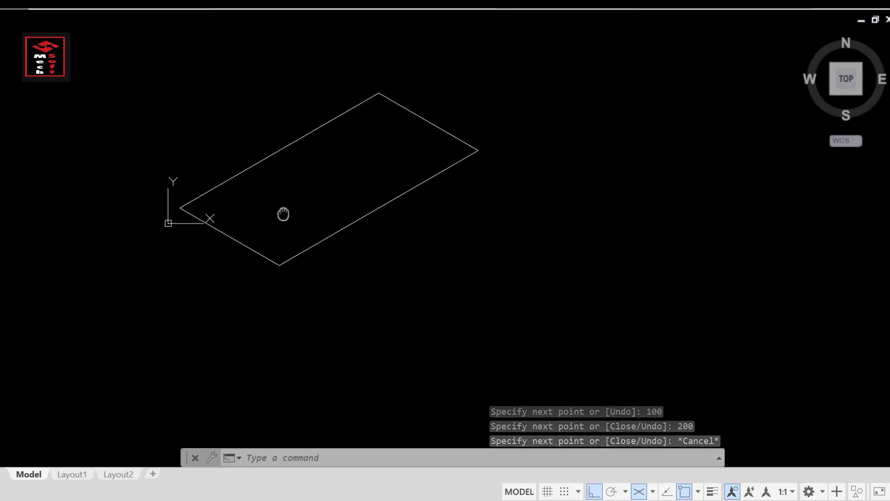
type("l")
key("Return")
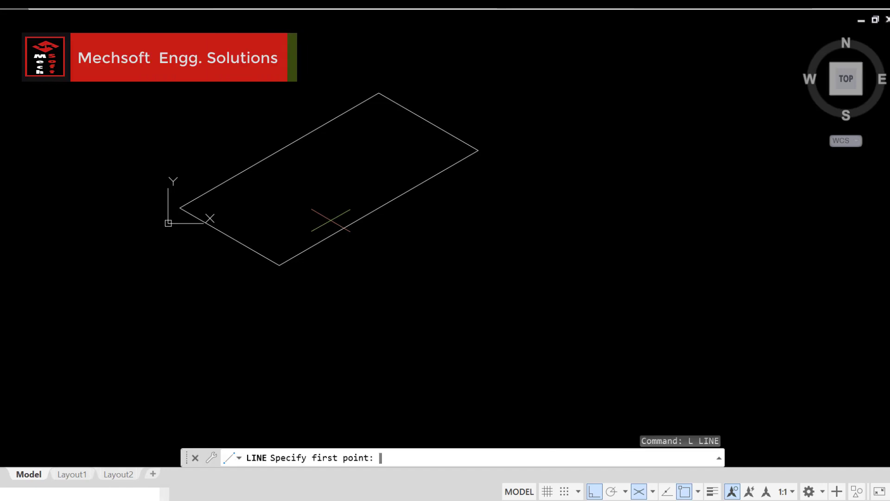
key("Escape")
key("Escape")
Draw the right face from the top face's lowest corner on the right isoplane: 100 mm down, 200 mm at 30°, and 100 mm up
type("l")
key("Return")
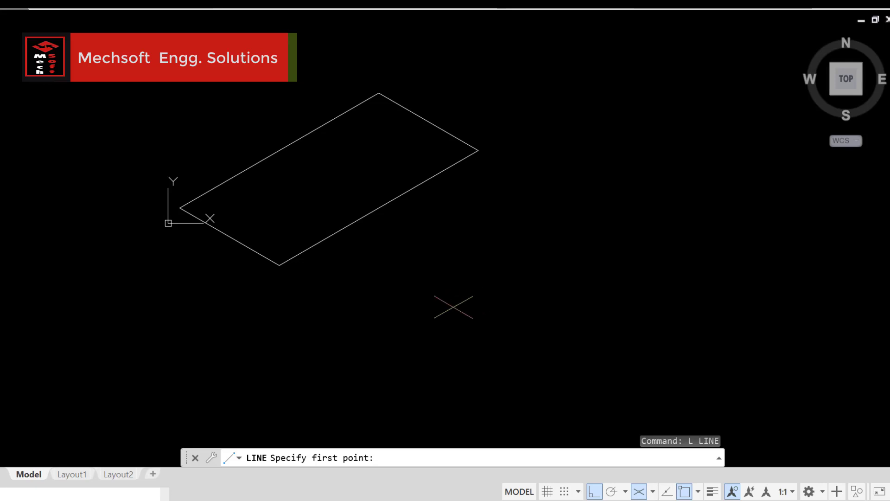
left_click(279, 265)
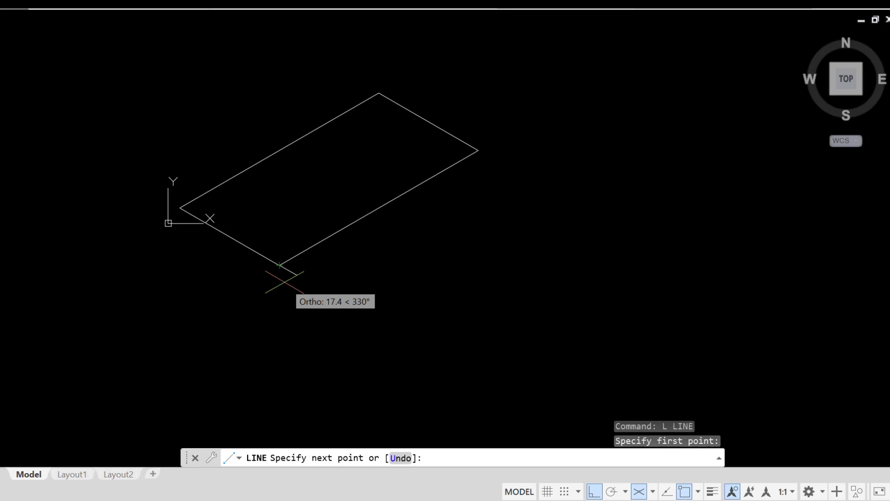
key("F5")
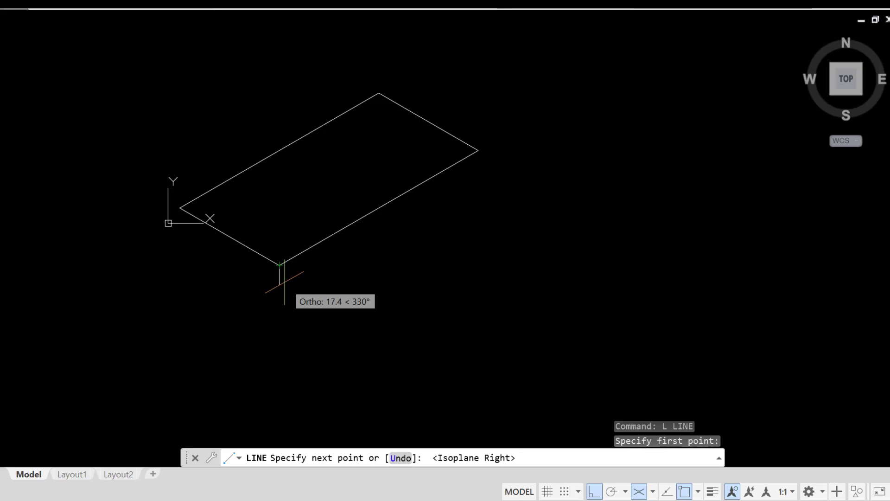
type("100")
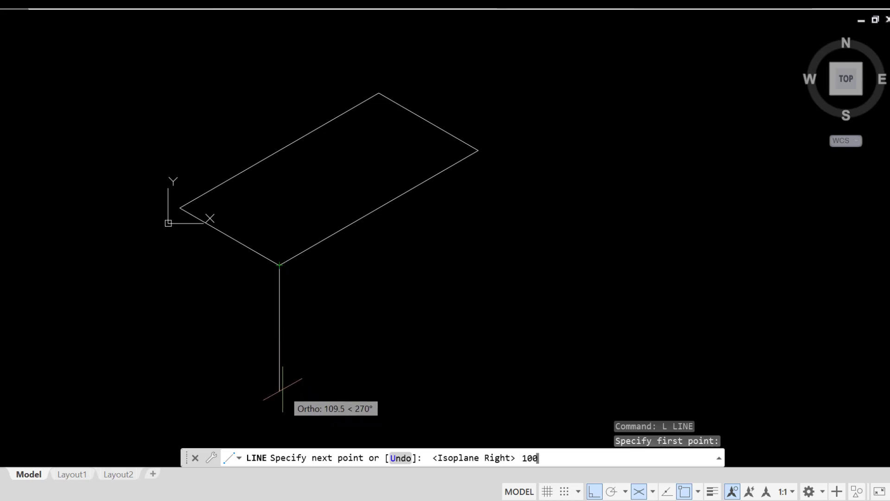
key("Return")
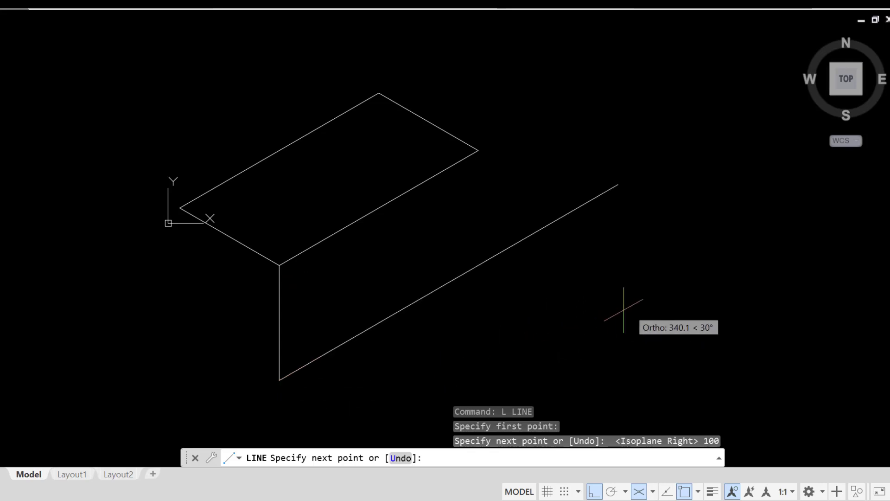
type("200")
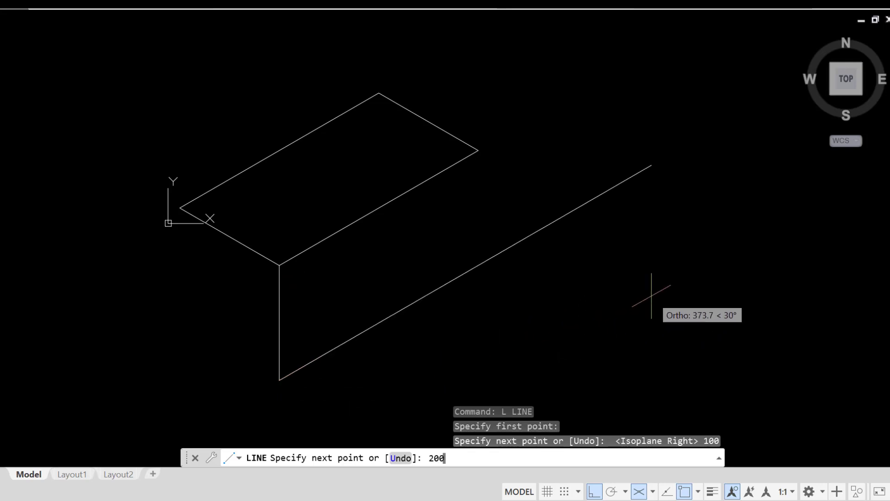
key("Return")
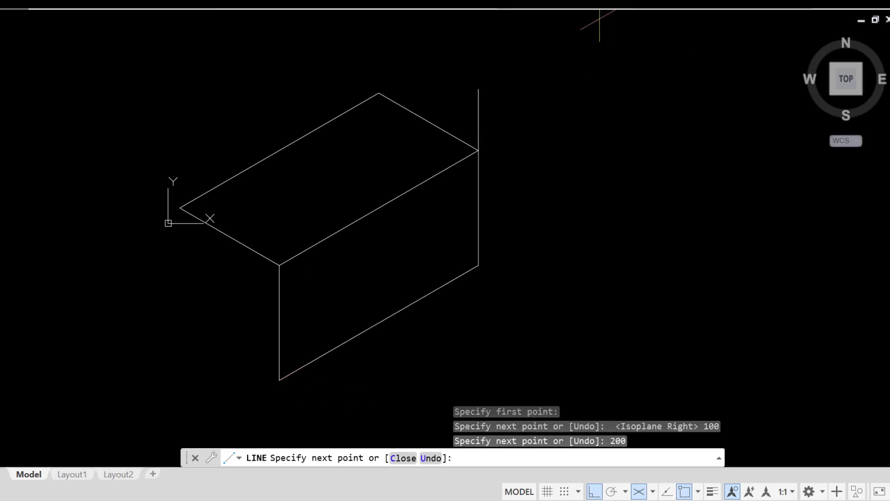
type("100")
key("Return")
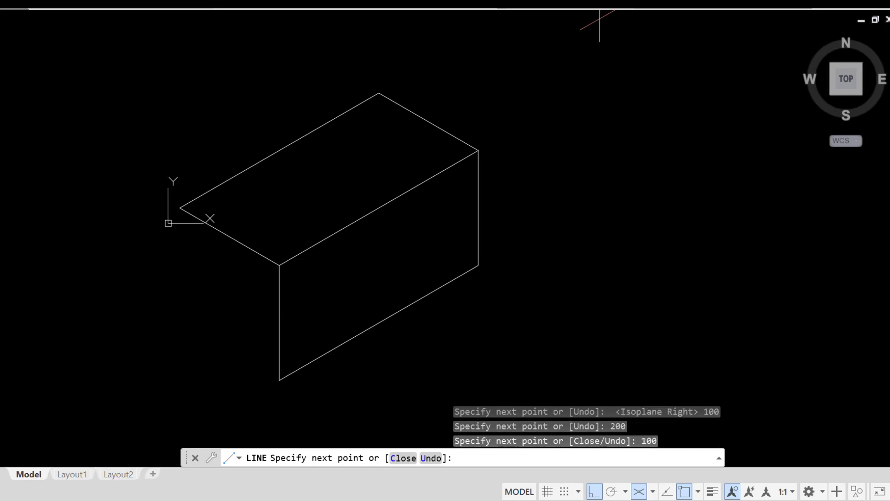
key("Escape")
Draw the left face from the top face's leftmost corner on the left isoplane: 100 mm down and 100 mm at 330°
middle_click_drag(358, 189, 497, 141)
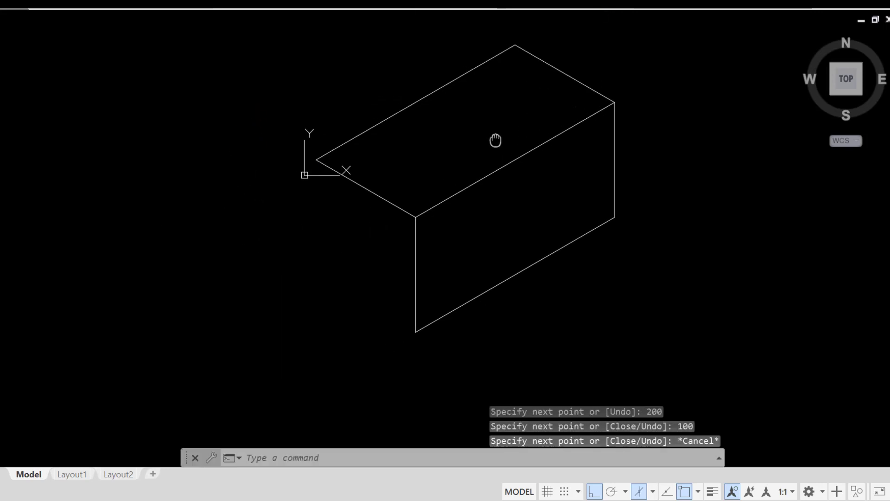
type("l")
key("Return")
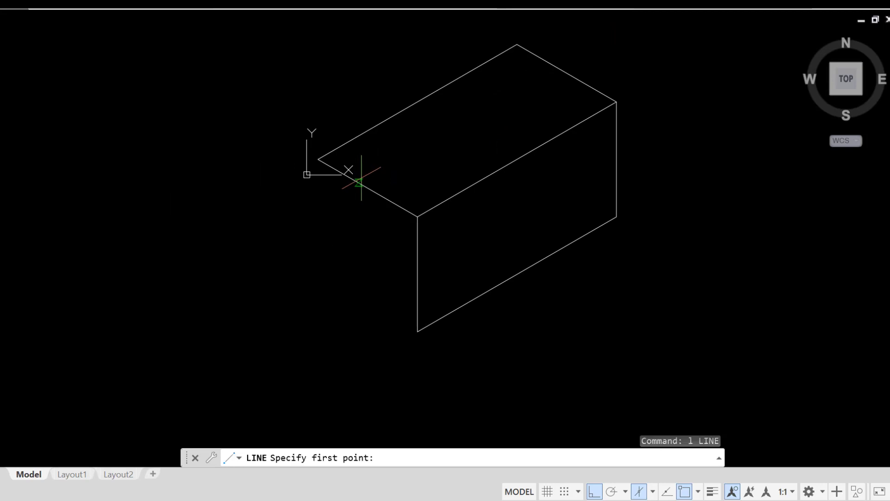
left_click(319, 159)
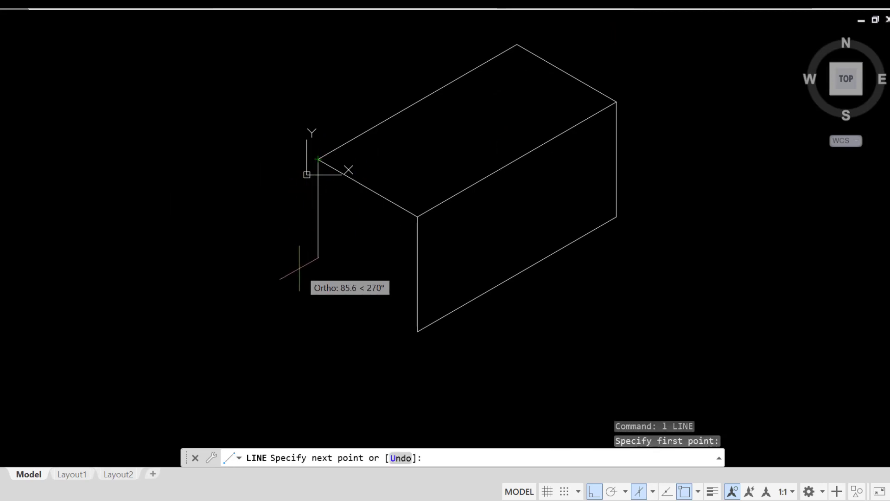
key("F8")
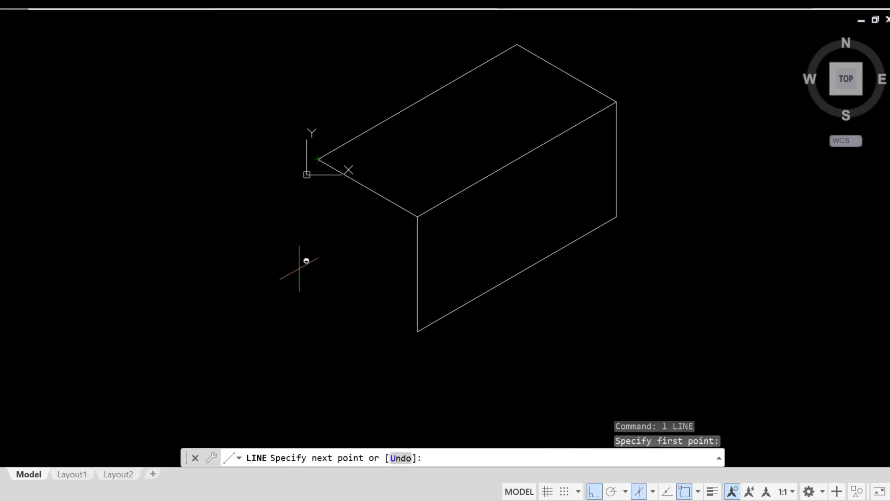
key("F8")
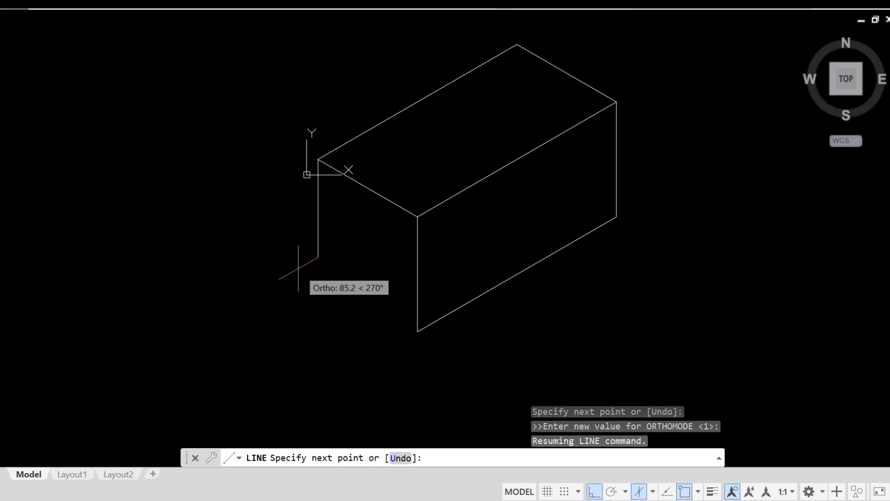
key("F5")
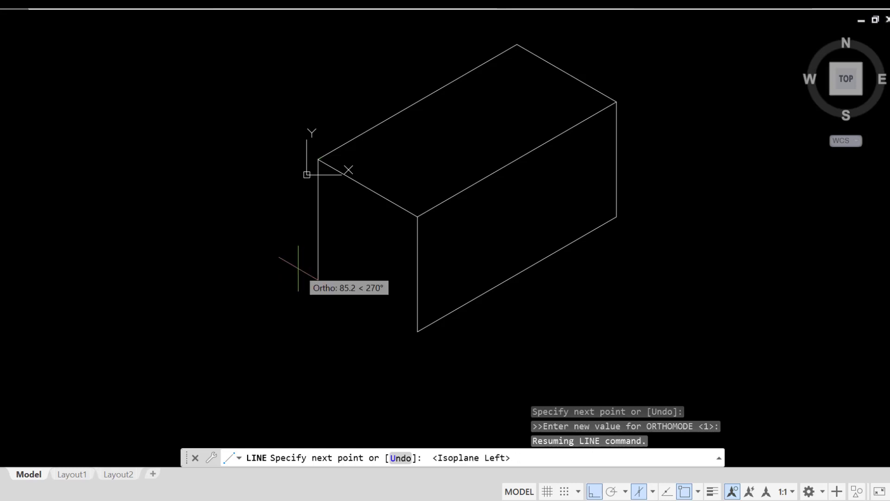
type("100")
key("Return")
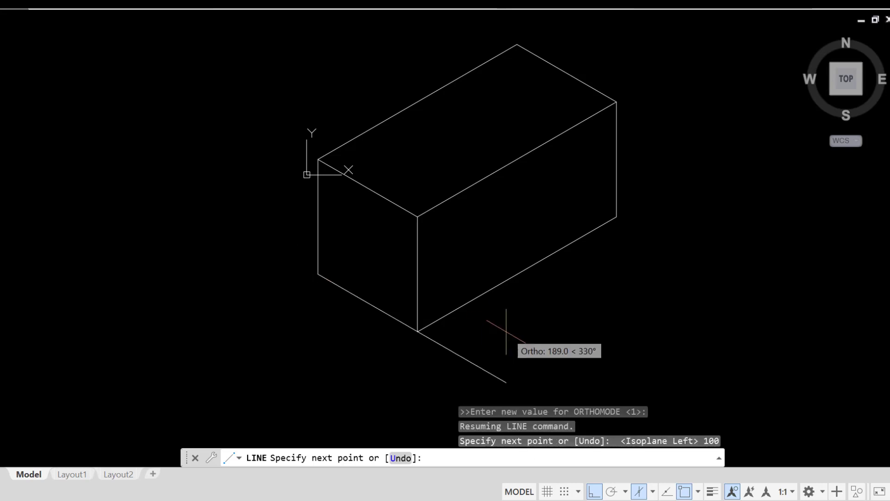
type("100")
key("Return")
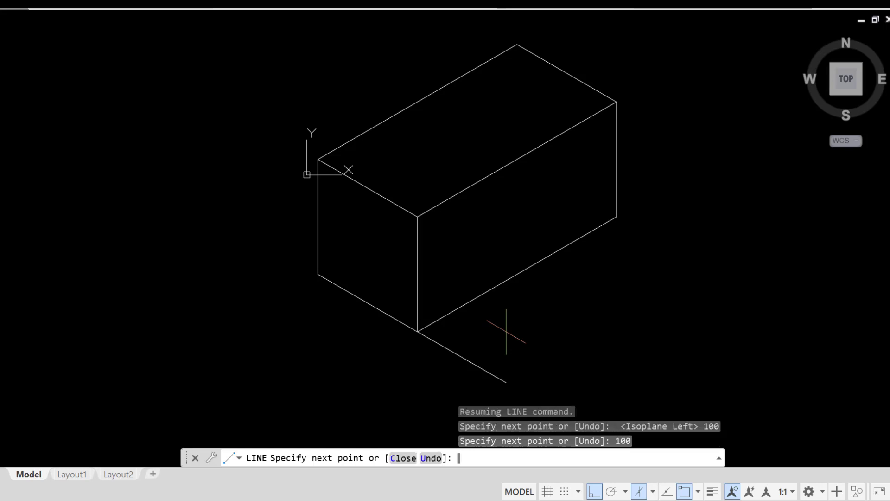
key("Escape")
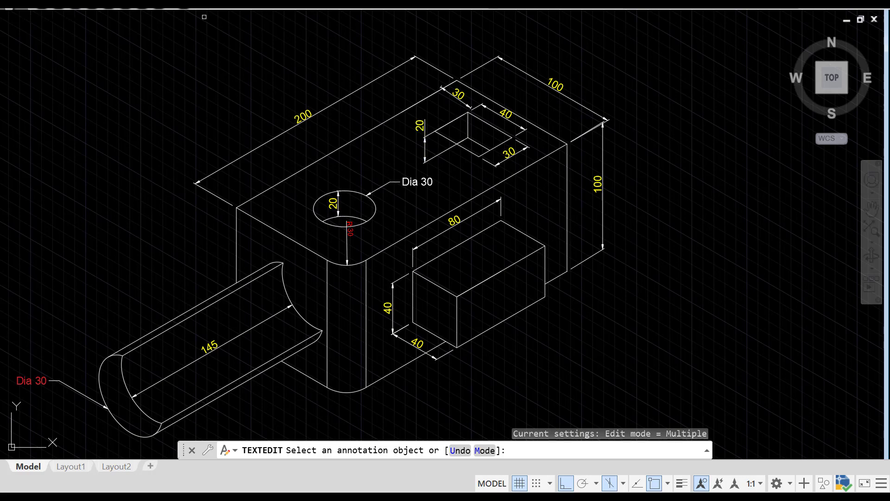
Minimise the dimensioned reference drawing and switch back to the working drawing of the plain block
left_click(819, 3)
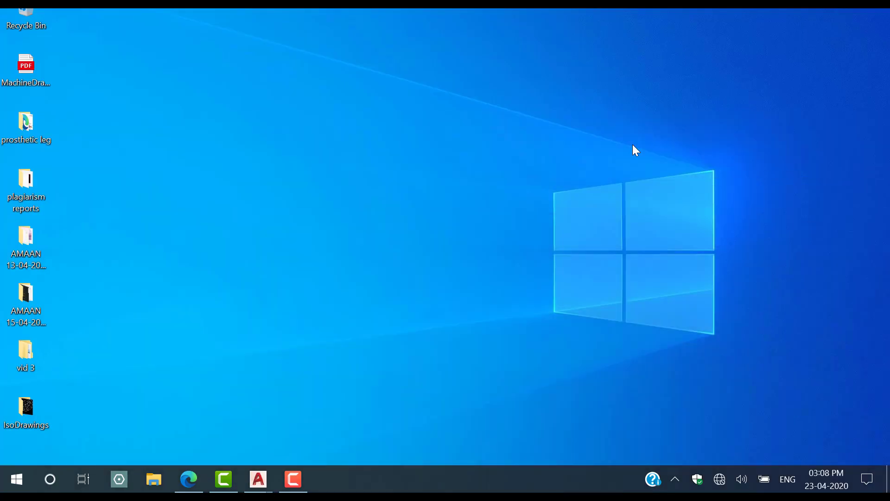
mouse_move(261, 479)
left_click(296, 428)
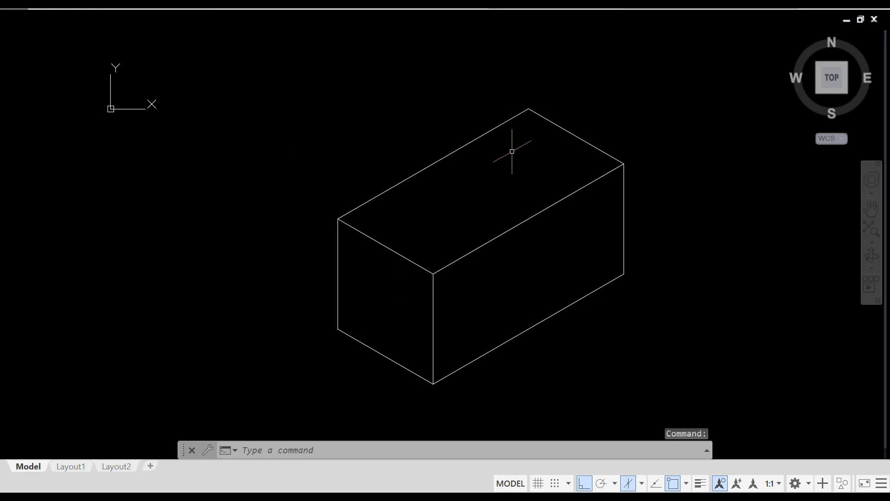
Draw locating lines from the top face's rear corner: 20 mm along the long edge at 210° and, on the top isoplane, 30 mm at 330°
scroll(513, 154, "up", 2)
middle_click_drag(528, 158, 501, 113)
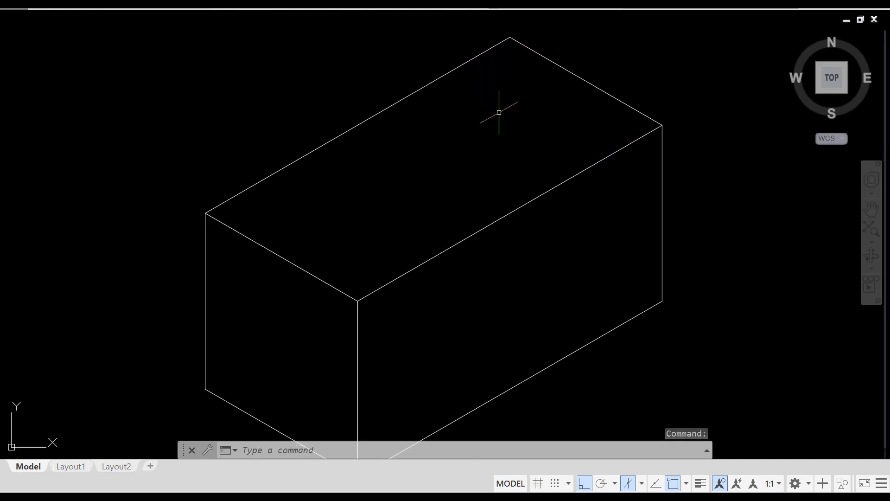
type("1")
key("Return")
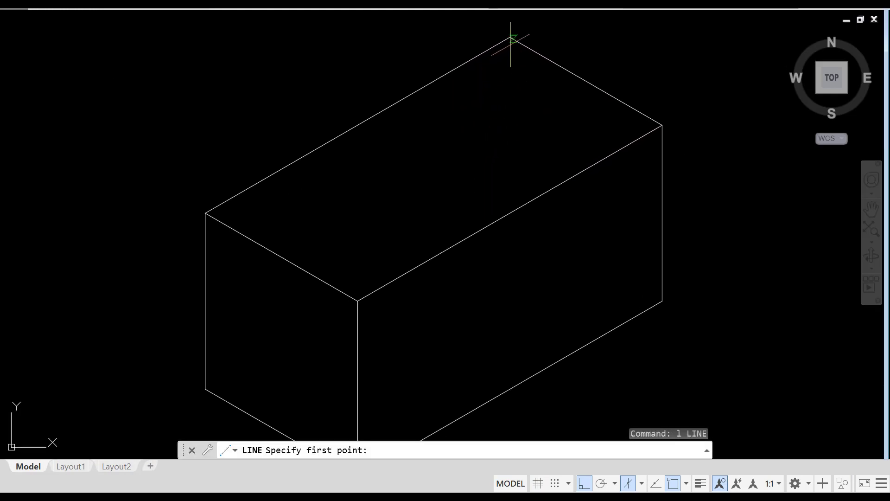
left_click(510, 37)
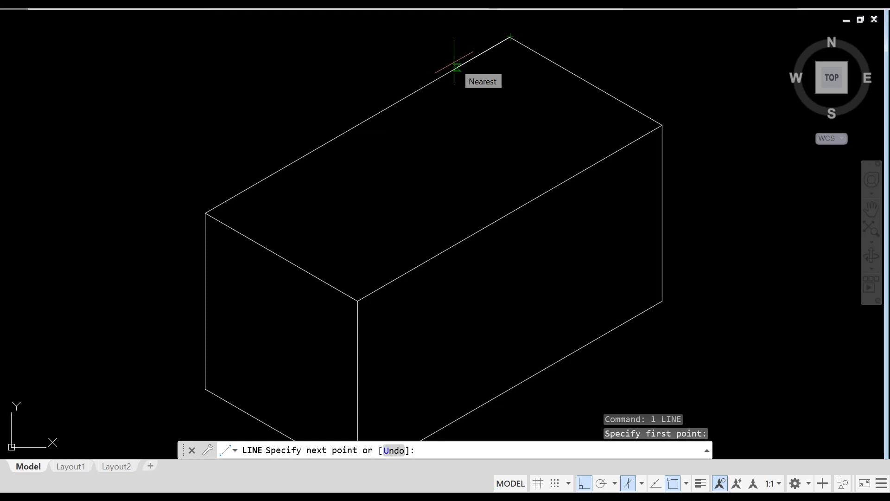
type("20")
key("Return")
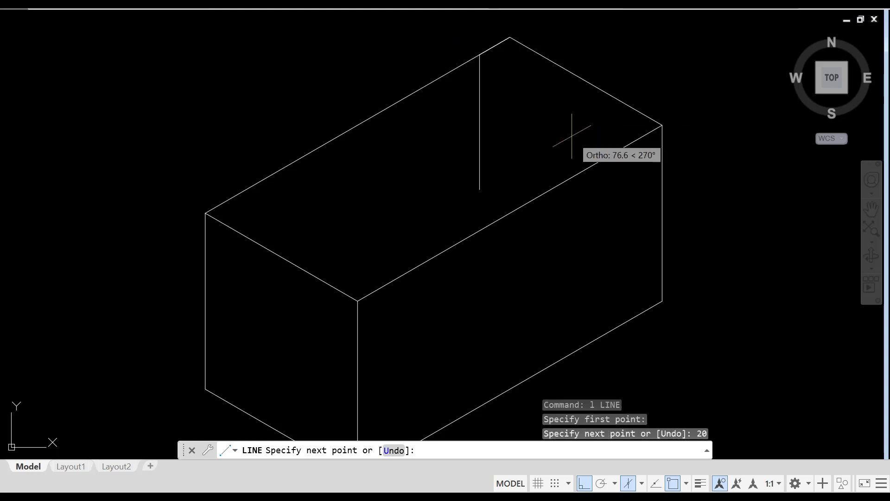
key("F5")
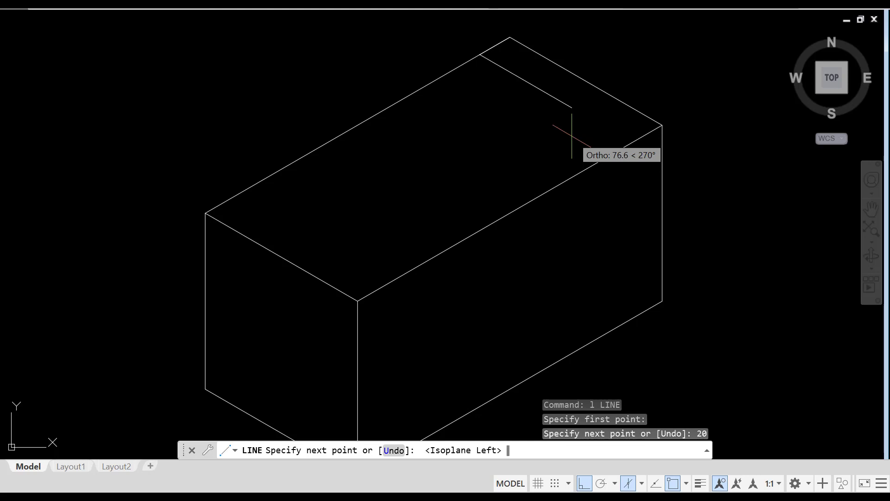
key("F5")
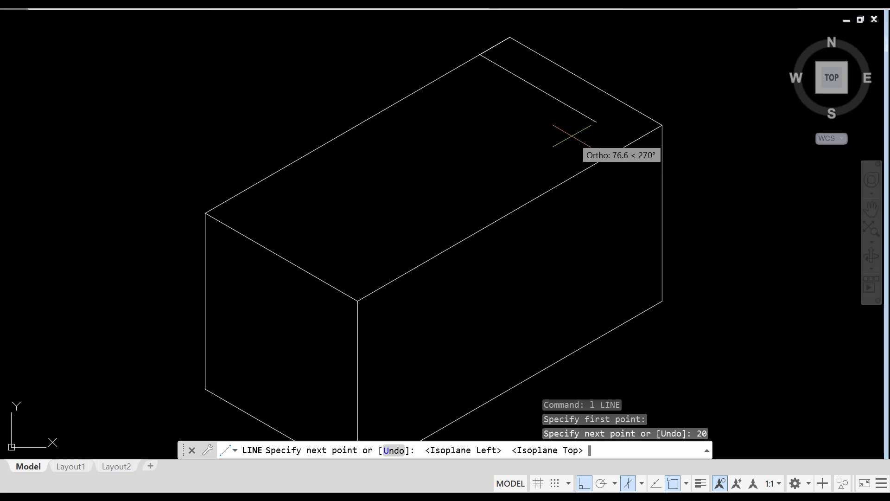
type("30")
key("Return")
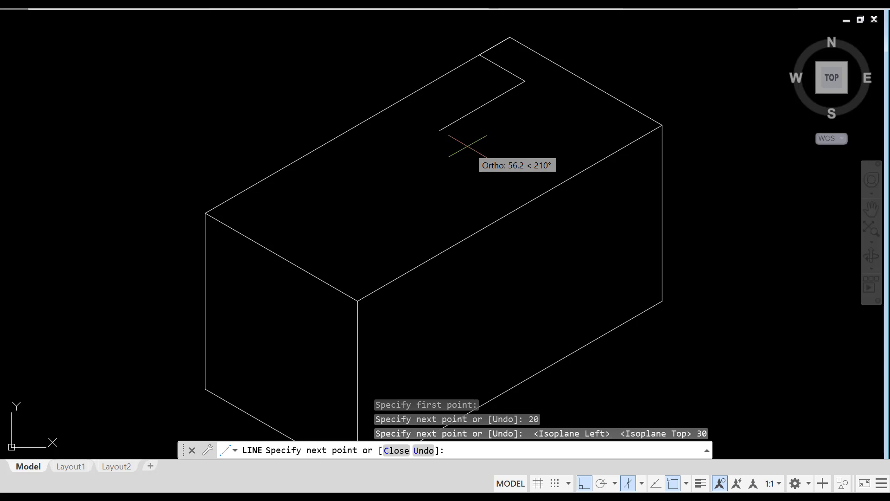
Outline the rectangular pocket from the locating line's end: 30 mm at 210°, 40 mm at 330°, 30 mm at 30°, and 40 mm at 150°
type("30")
key("Return")
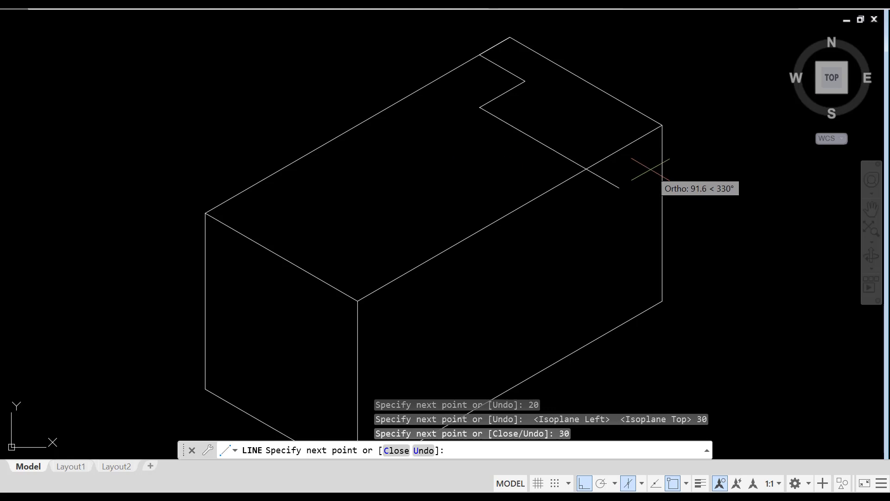
type("40")
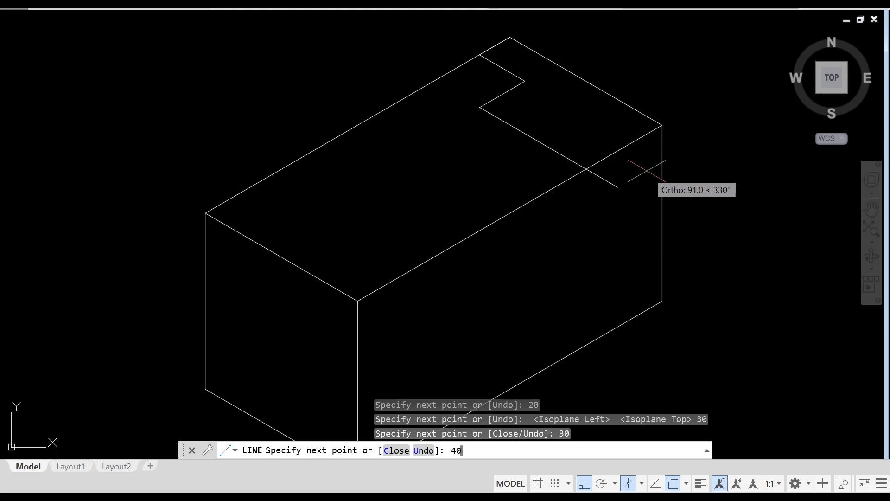
key("Return")
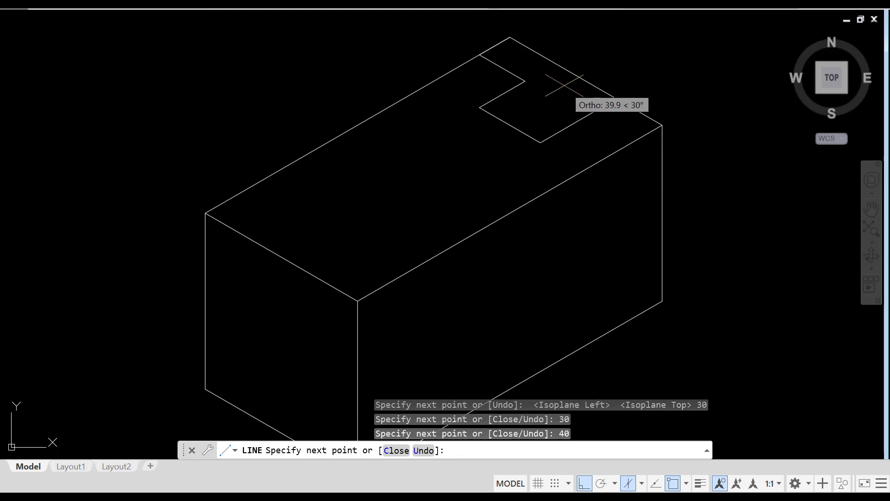
type("30")
key("Return")
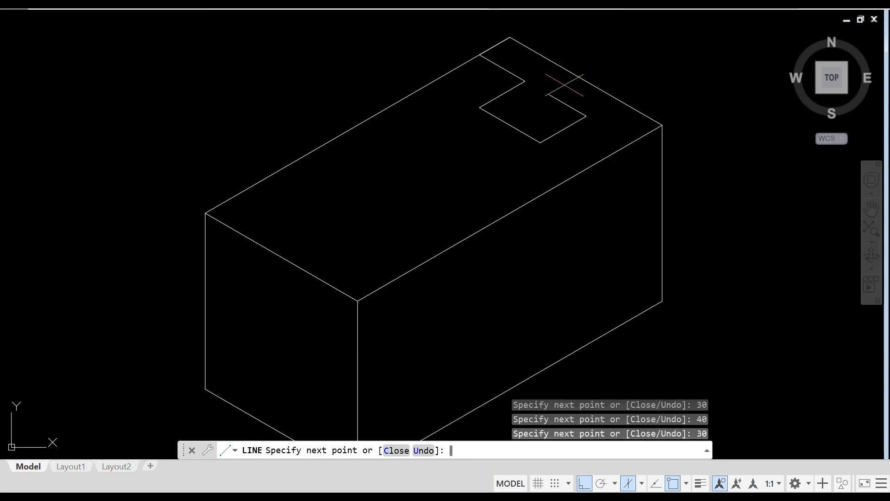
type("40m")
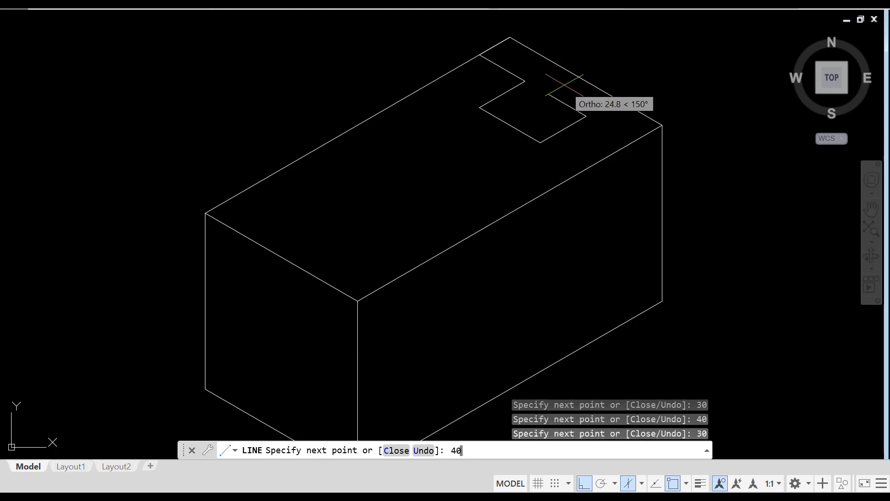
key("Return")
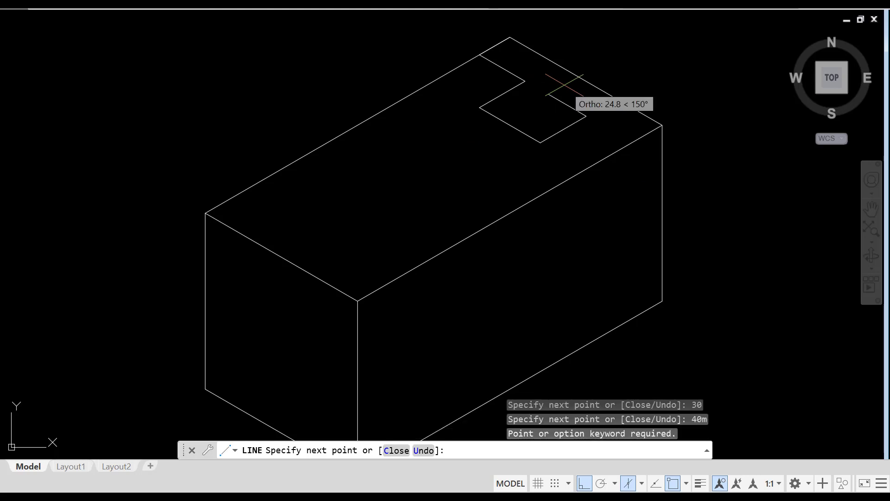
type("4_u")
key("Return")
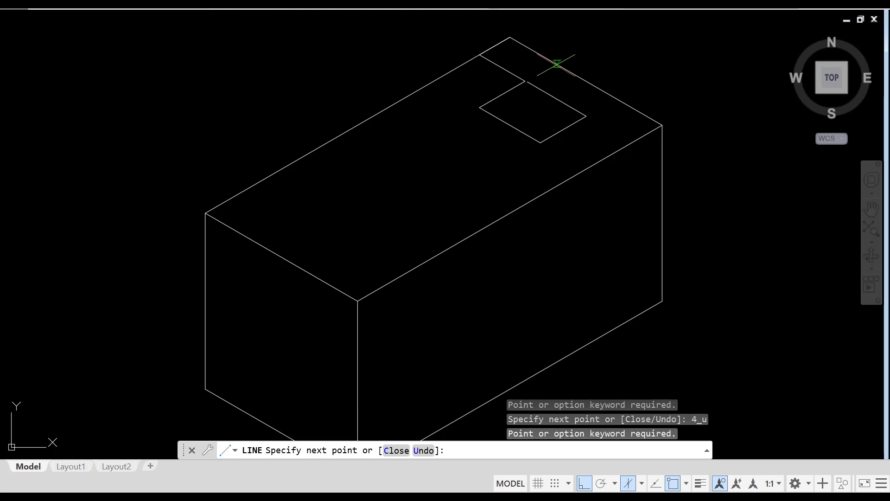
type("40")
key("Return")
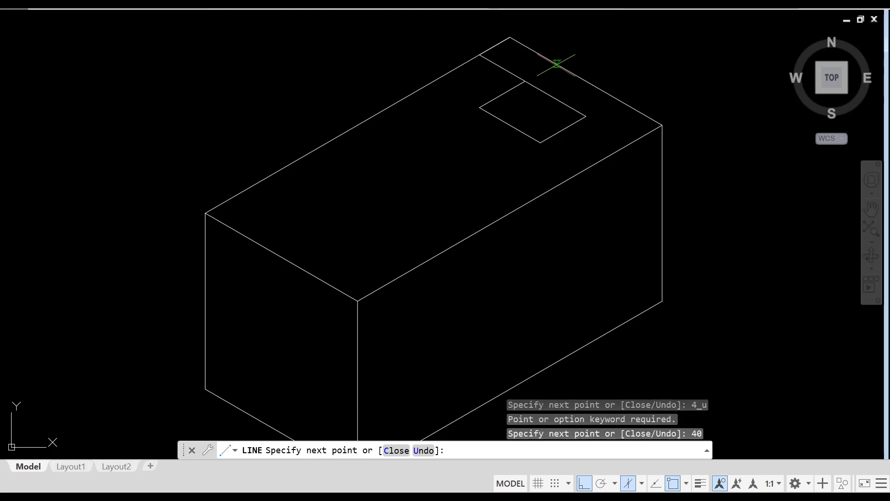
key("Escape")
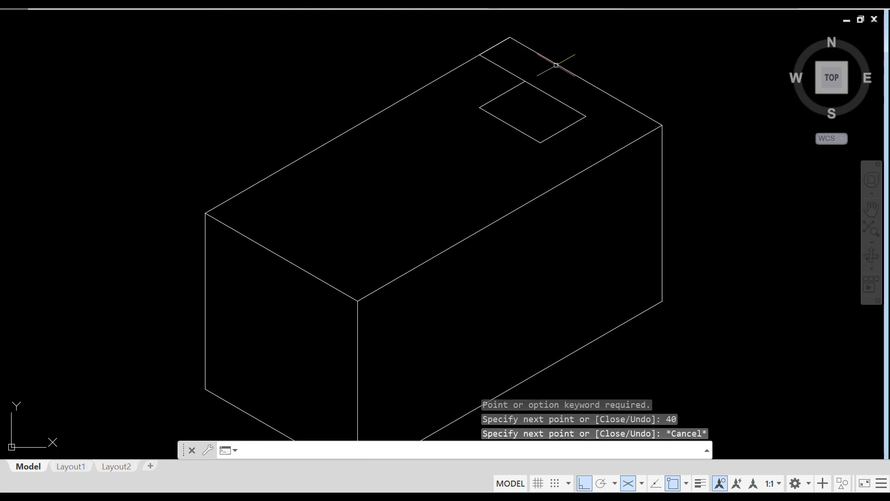
Delete the two locating lines between the block's rear corner and the pocket outline
left_click(501, 68)
key("Delete")
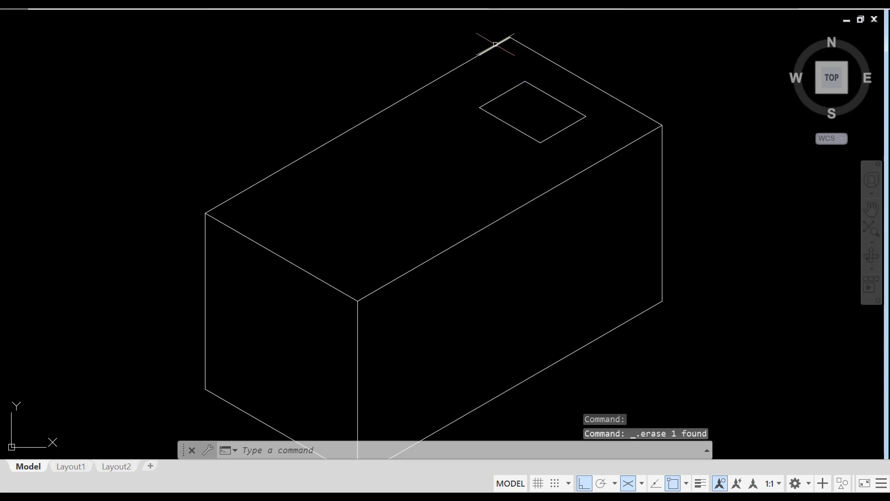
left_click(495, 45)
key("Delete")
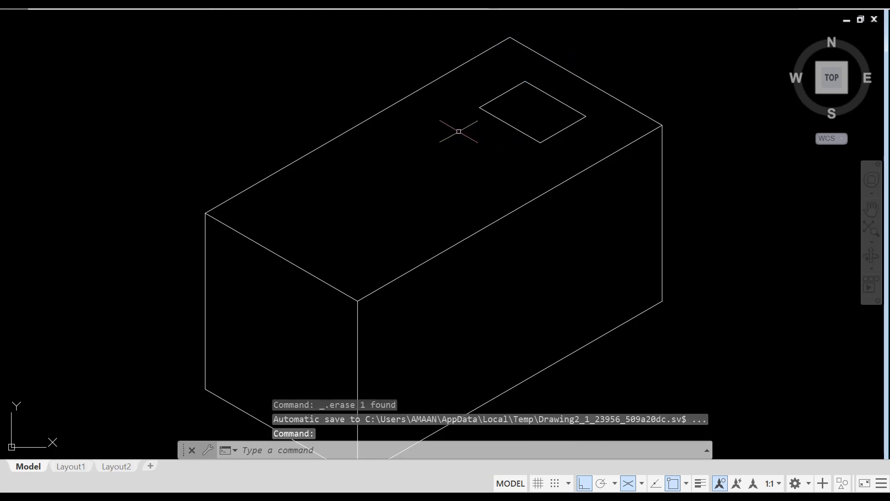
Draw a 20 mm vertical depth line down from the pocket outline's rear corner on the right isoplane
scroll(477, 131, "up", 2)
scroll(472, 168, "down", 2)
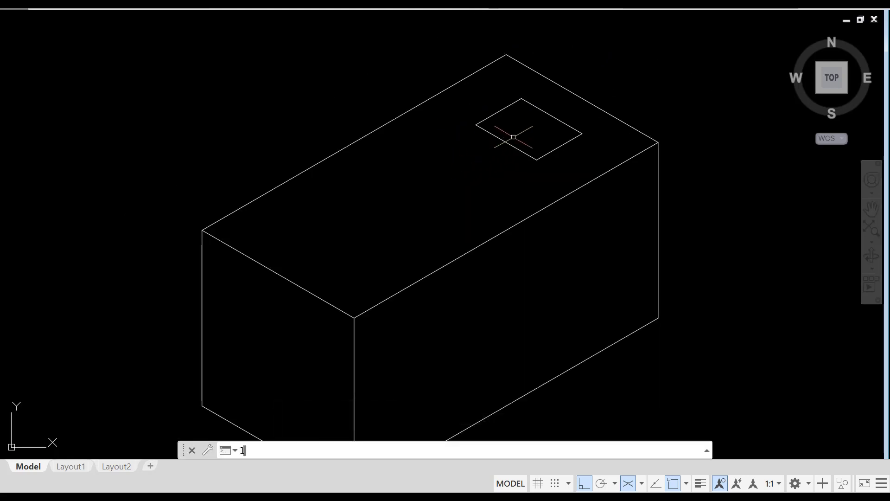
type("L")
key("Return")
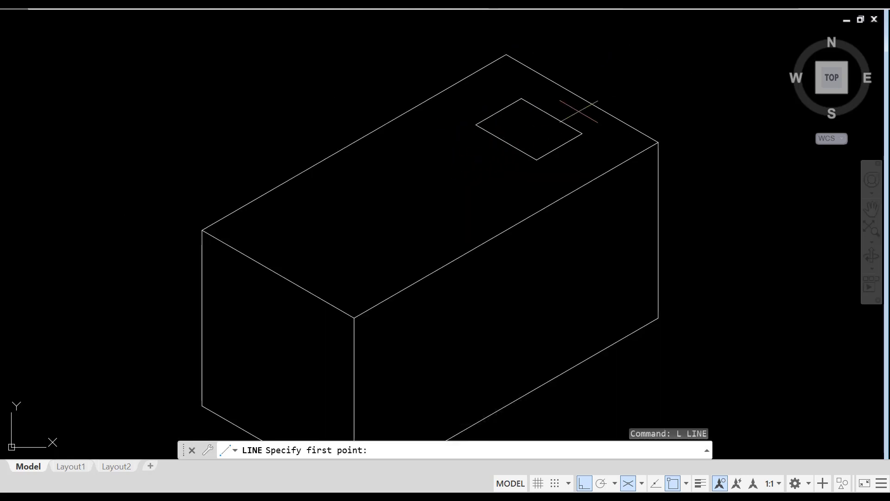
left_click(522, 98)
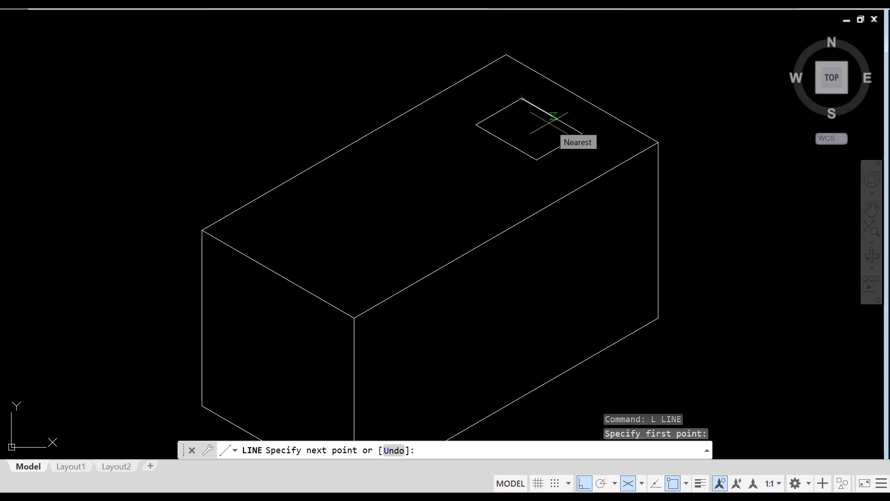
key("F5")
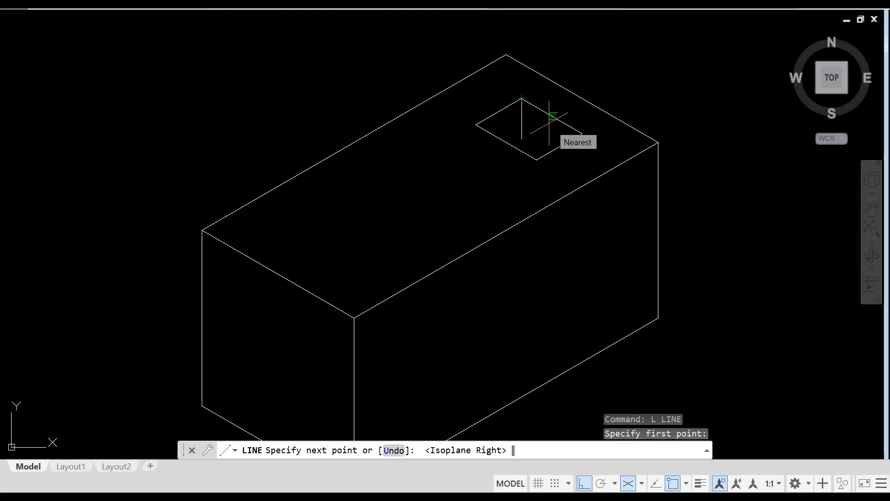
type("20")
key("Return")
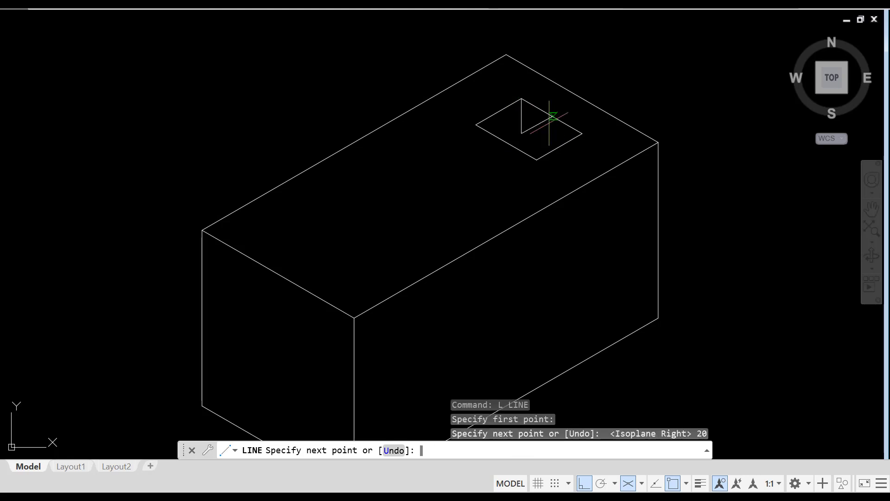
key("Escape")
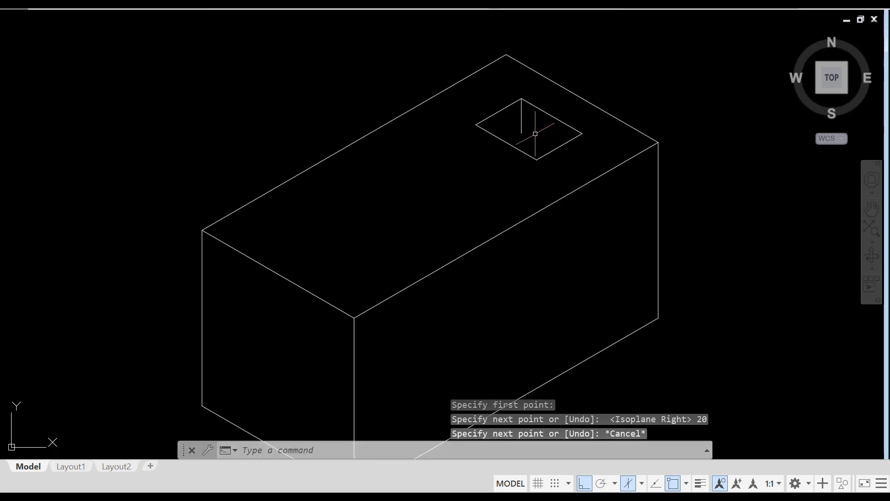
Copy the pocket outline's two rear edges from the upper end of the vertical depth line to its lower end
type("c0")
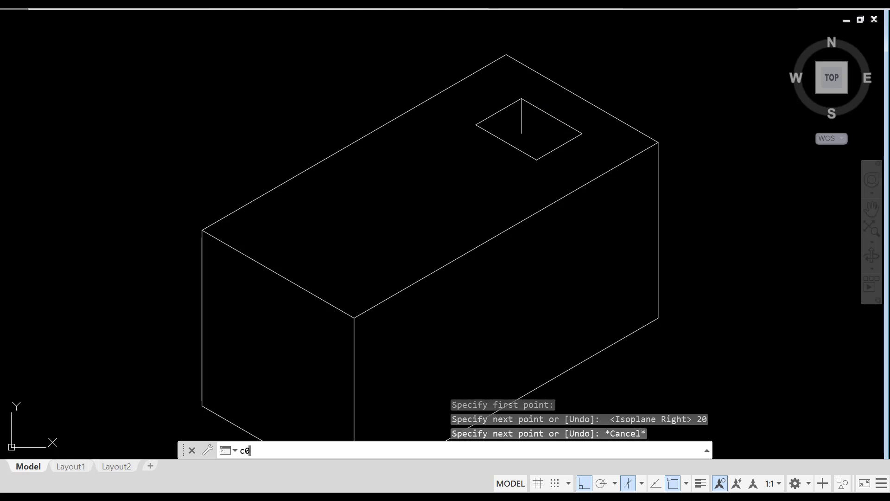
key("Return")
type("c0")
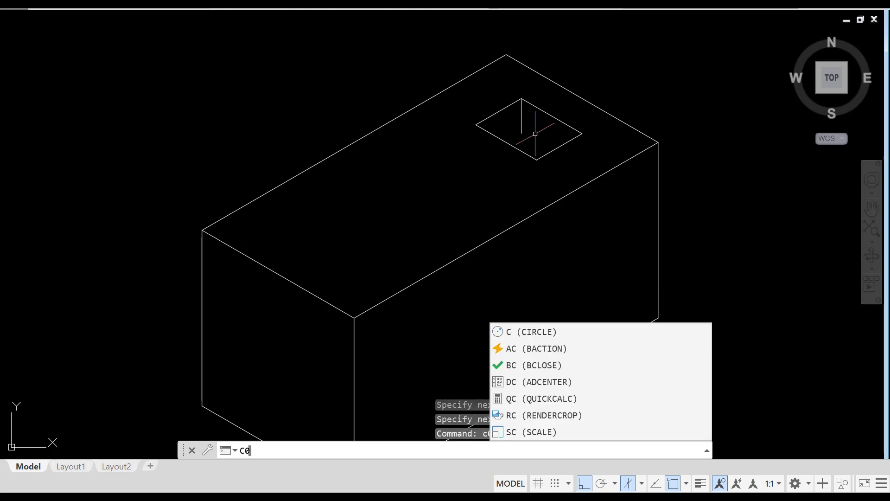
key("BackSpace")
type("o")
key("Return")
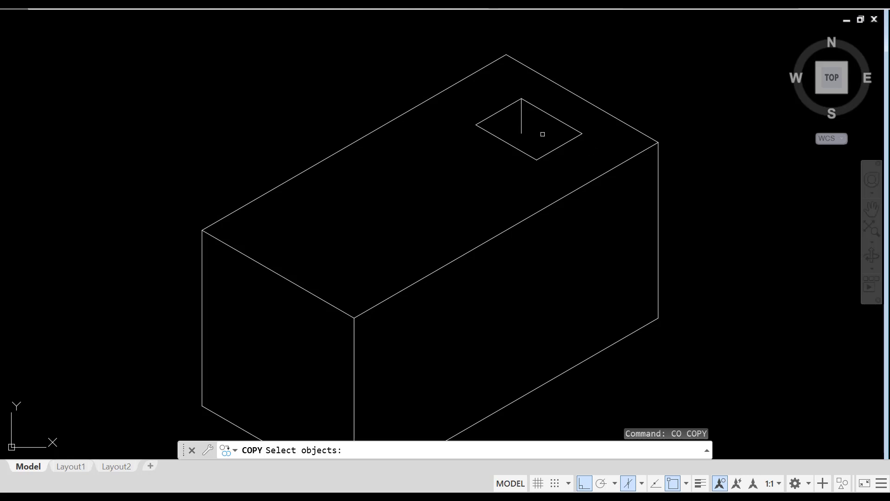
left_click(543, 111)
left_click(509, 111)
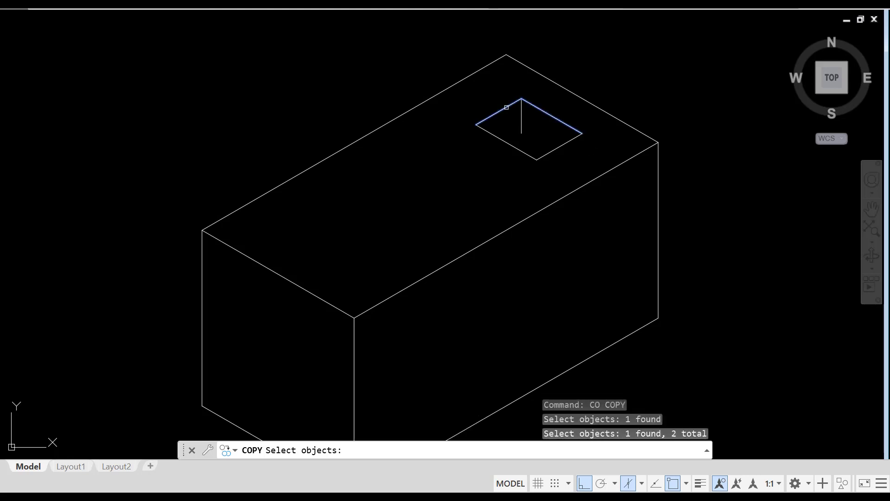
key("Return")
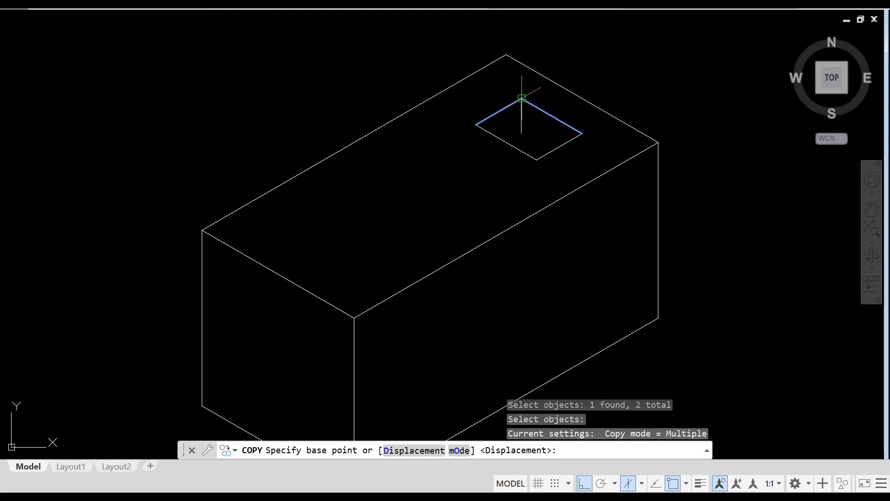
left_click(521, 98)
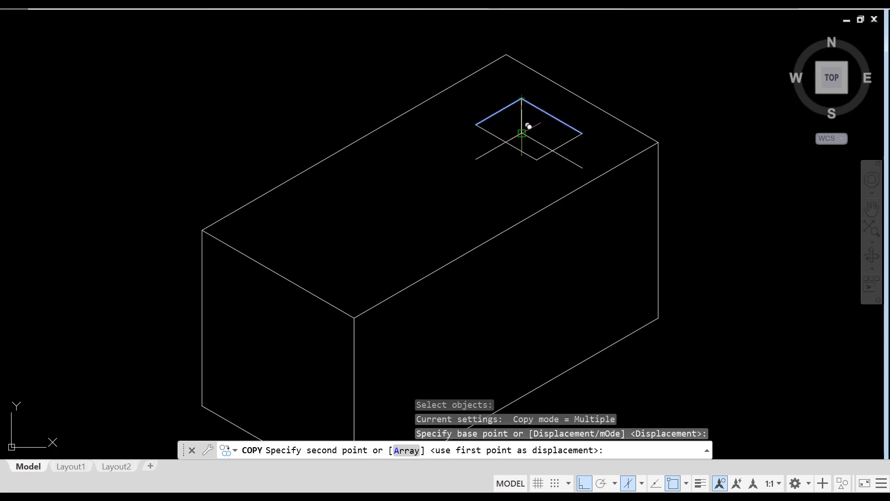
left_click(528, 126)
key("Escape")
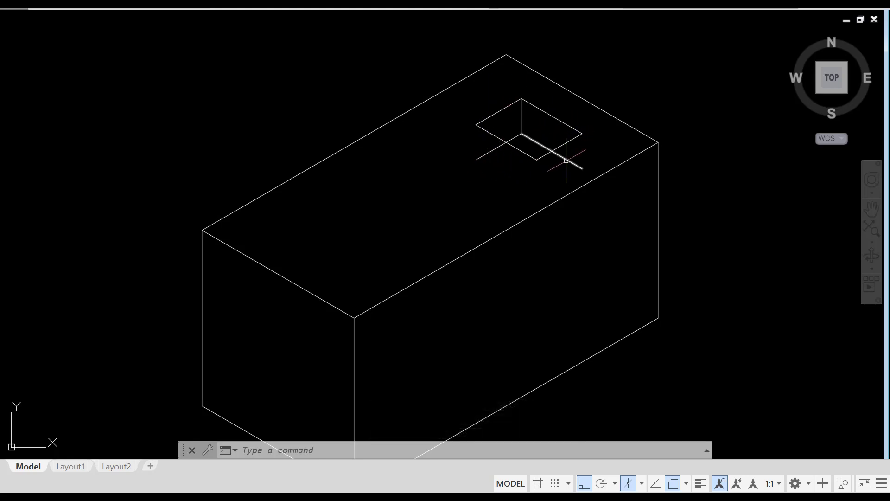
Trim the copied floor edges where they extend past the pocket's two front edges
type("tr")
key("Return")
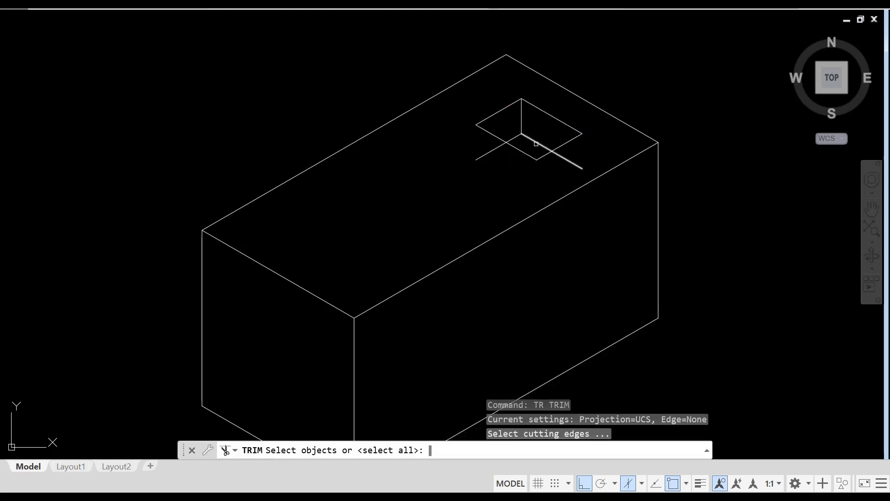
left_click(560, 148)
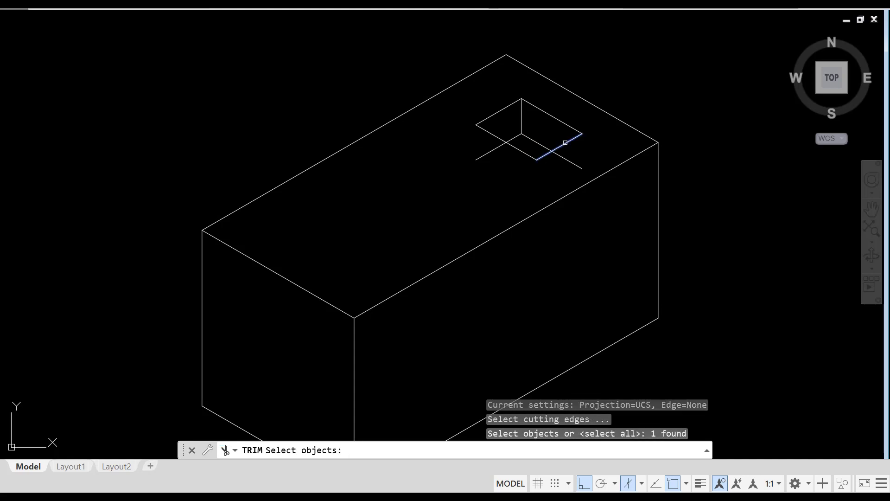
left_click(522, 152)
key("Return")
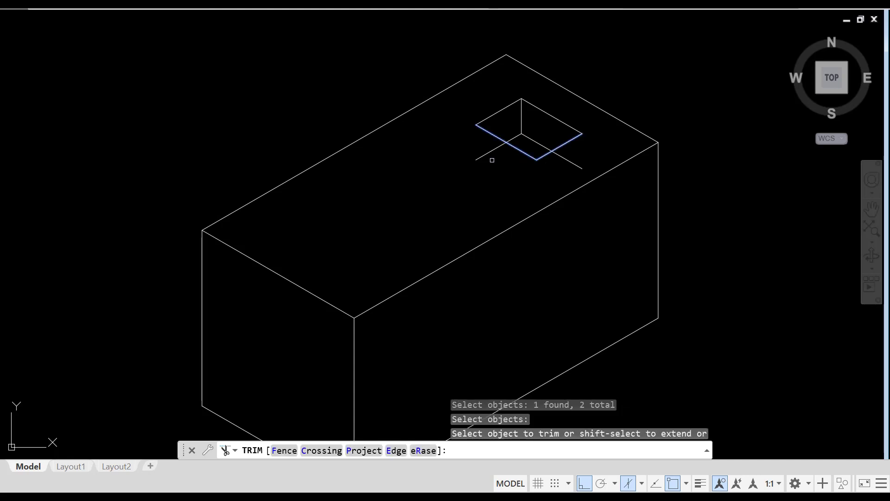
left_click(486, 158)
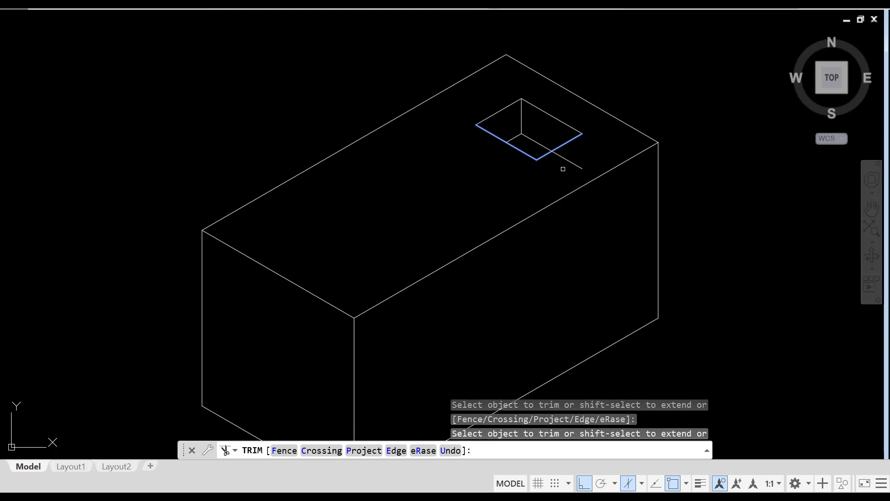
left_click(570, 159)
key("Escape")
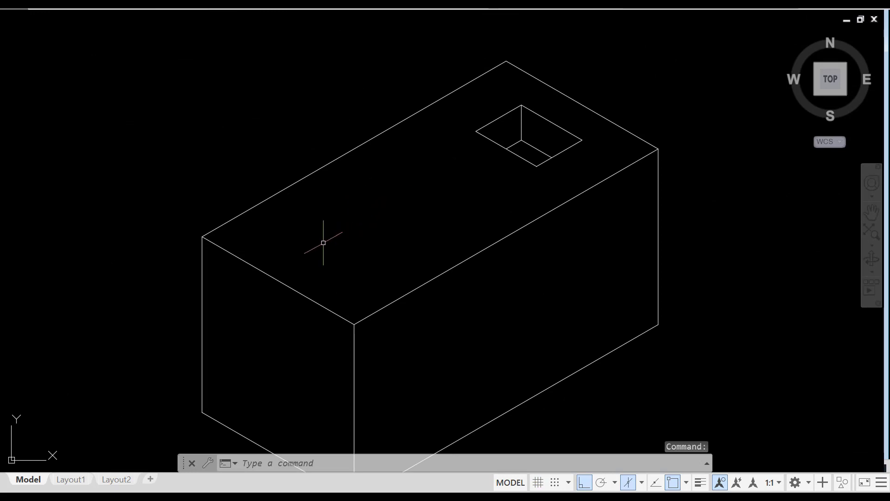
On the top isoplane, draw locating lines from the top face's left corner: 50 mm at 30° and 50 mm at 330°
scroll(322, 238, "up", 3)
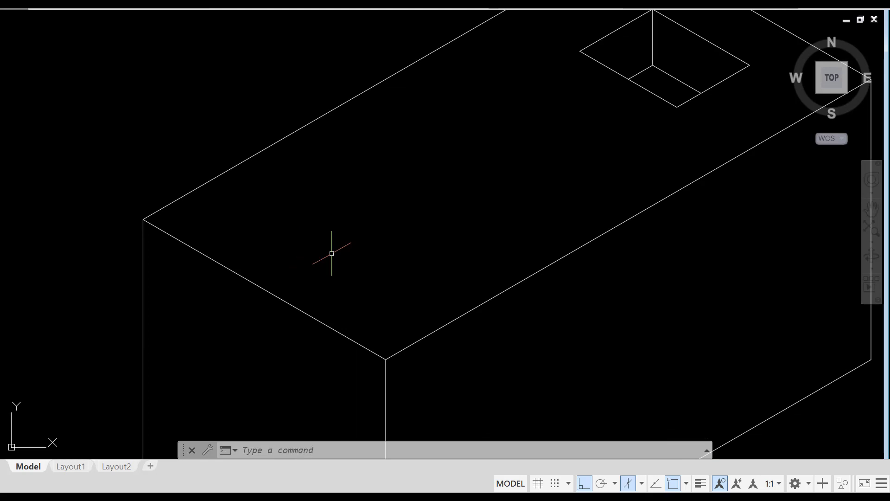
key("F5")
key("F5")
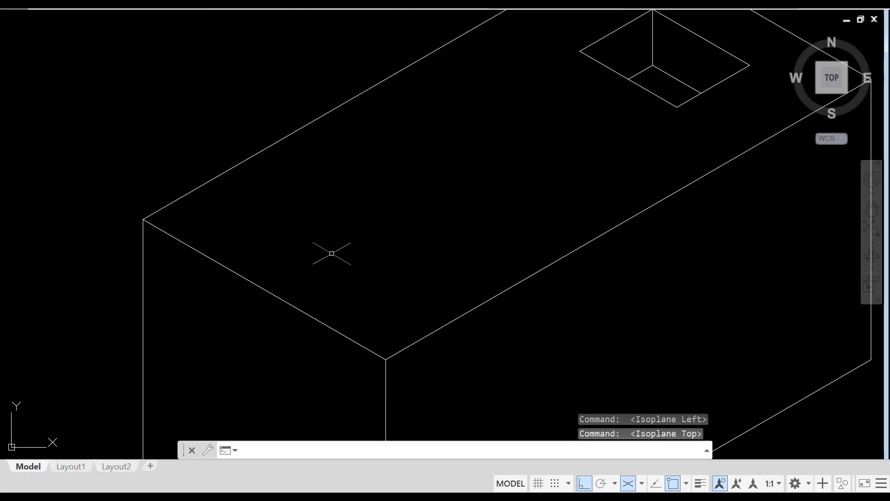
type("L")
key("Return")
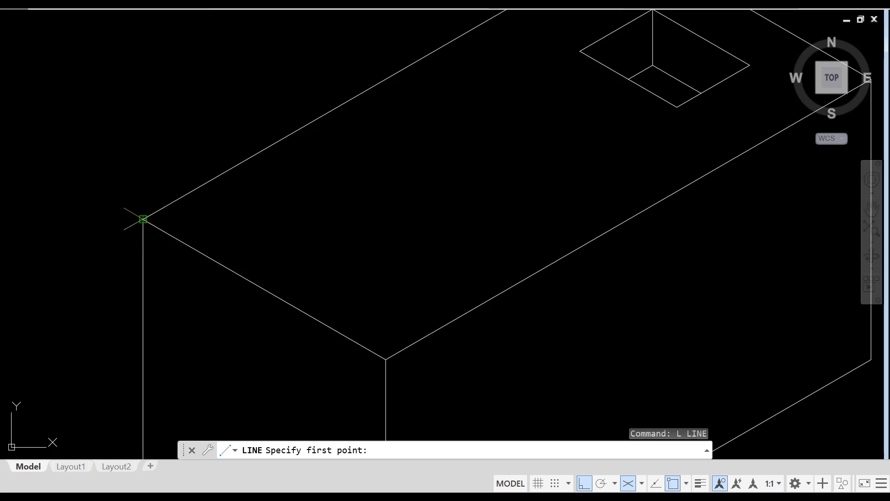
left_click(143, 219)
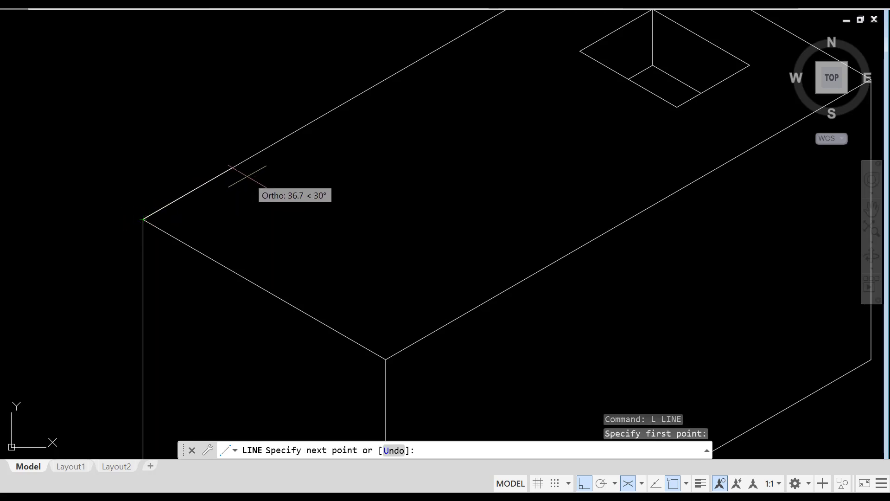
type("50")
key("Return")
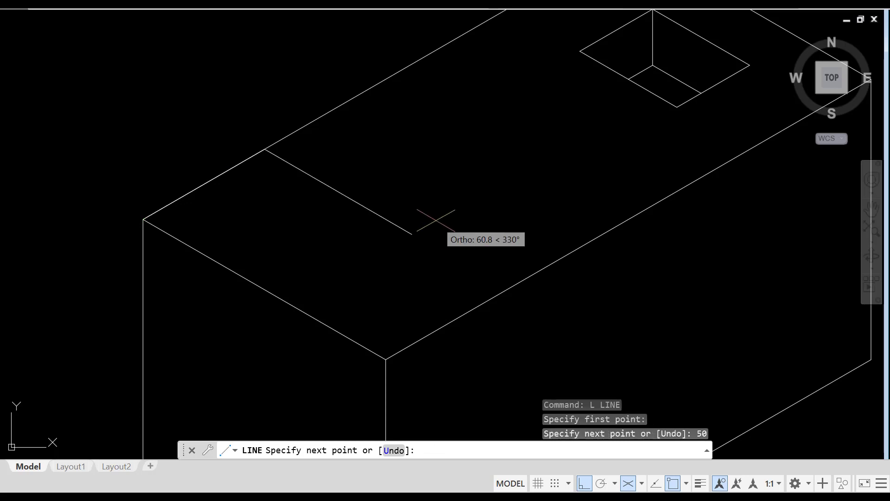
type("50")
key("Return")
key("Escape")
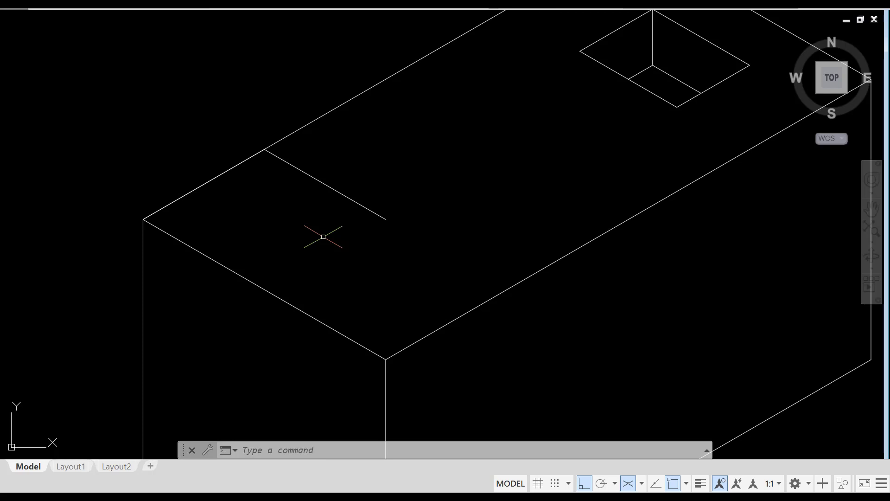
Try an ordinary circle centred on the end of the locating line and erase it
type("c")
key("Return")
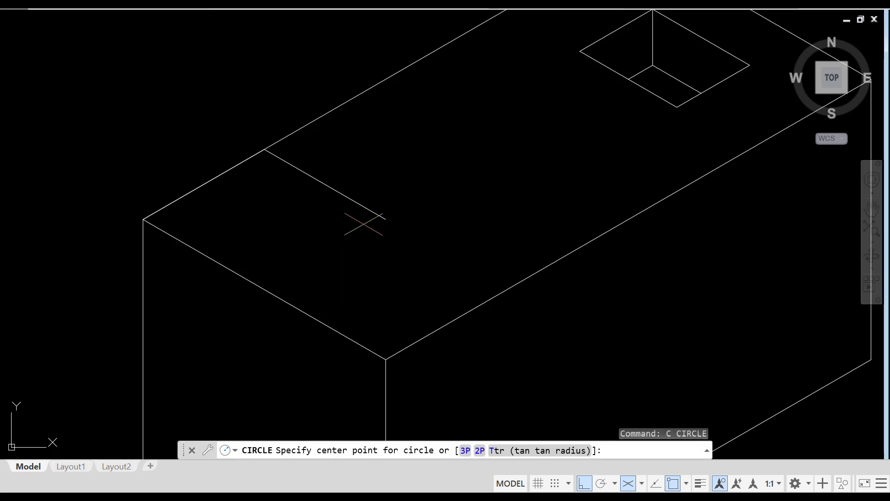
left_click(386, 219)
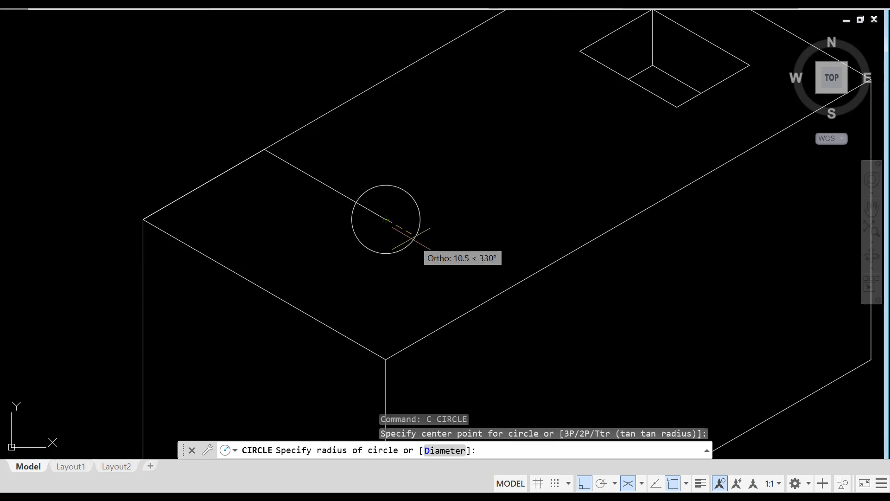
left_click(438, 249)
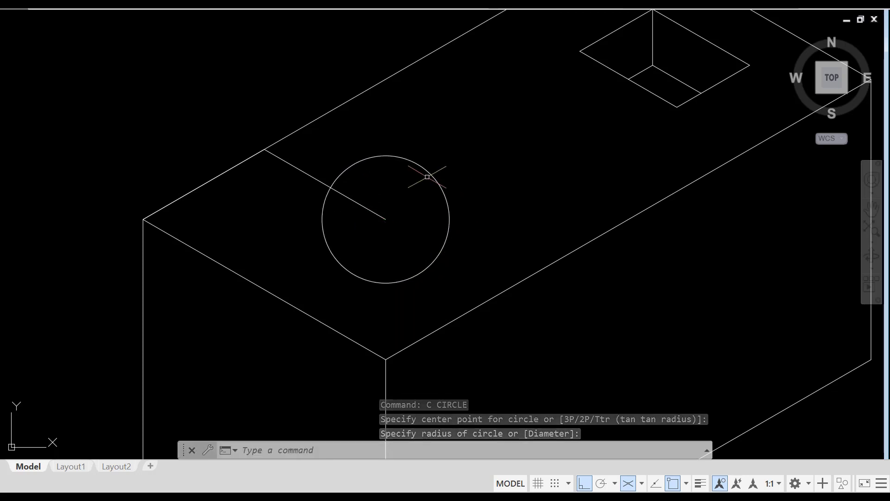
mouse_move(485, 193)
left_mouse_down()
mouse_move(461, 185)
mouse_move(423, 193)
left_mouse_up()
key("Delete")
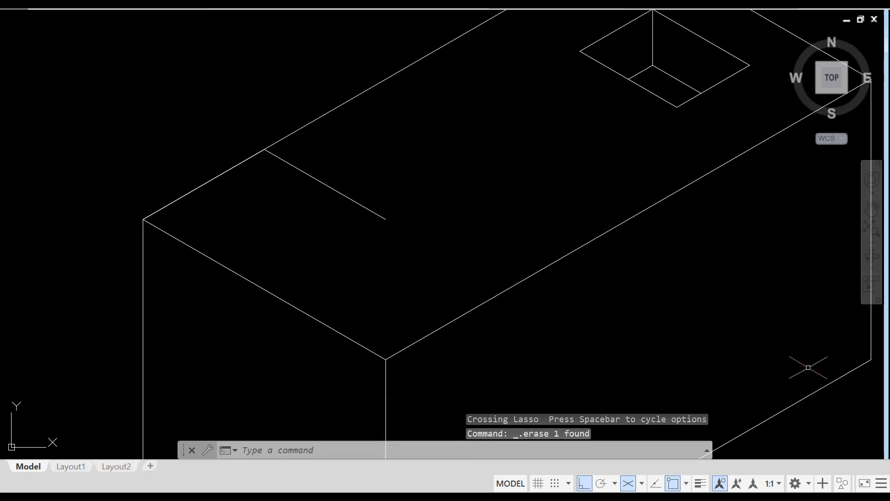
type("el")
key("Return")
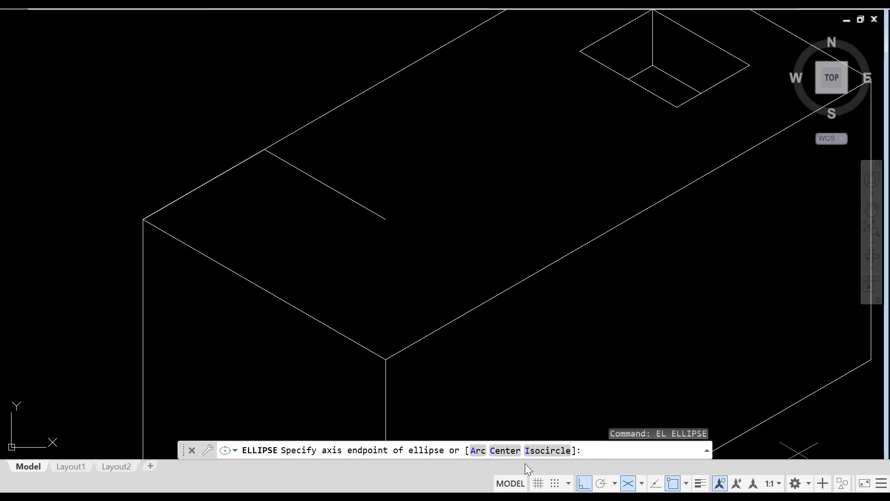
left_click(545, 450)
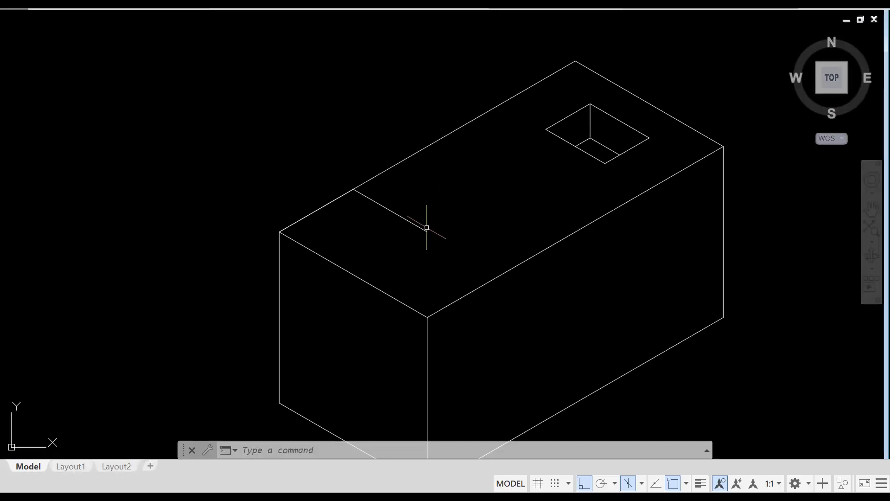
type("l")
key("Return")
Draw an isocircle of 40 mm diameter on the top isoplane, centred on the locating line's end
key("F5")
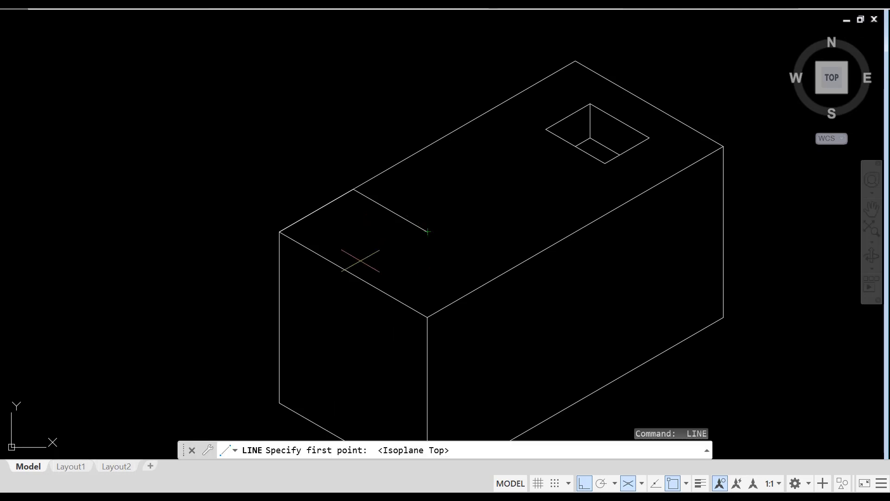
type("el")
key("Return")
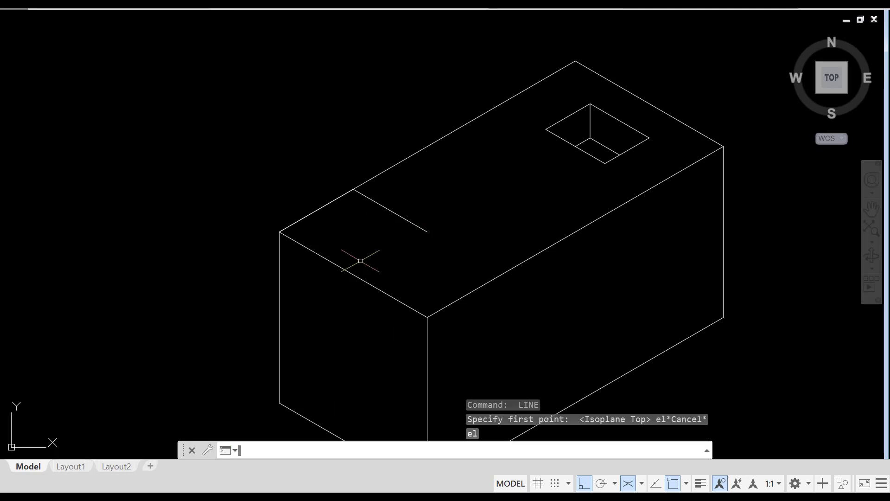
type("el")
key("Return")
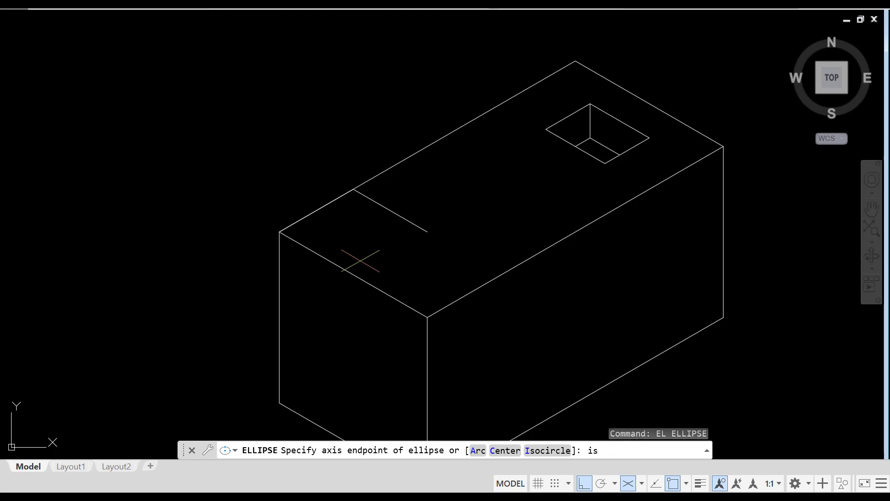
left_click(560, 452)
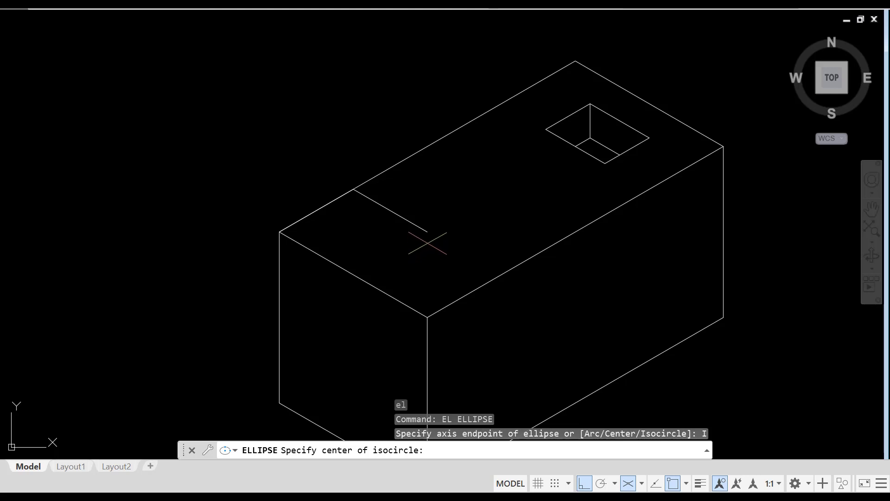
left_click(426, 231)
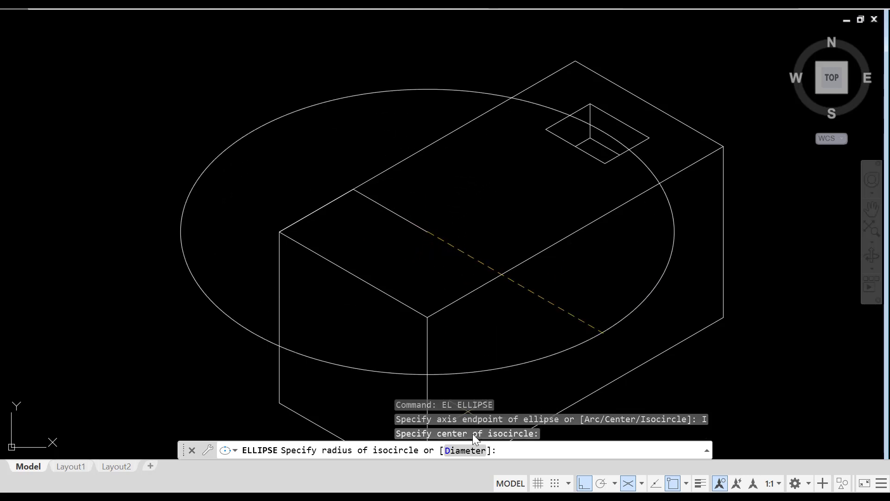
left_click(471, 450)
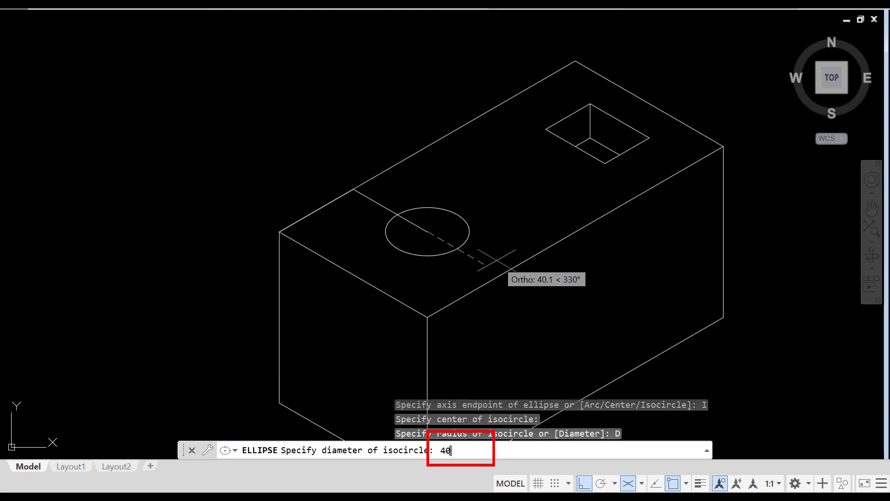
type("40")
key("Return")
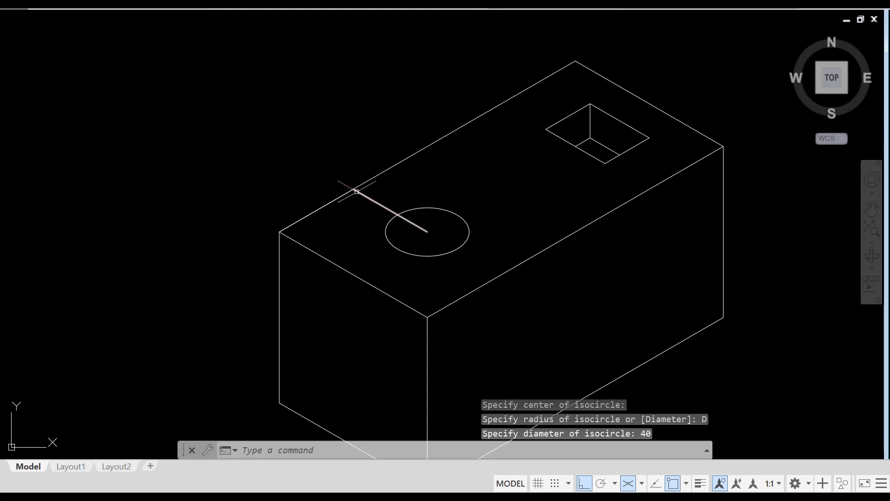
Copy the 40 mm isocircle 20 mm straight down from its centre, using the right isoplane
scroll(374, 209, "up", 2)
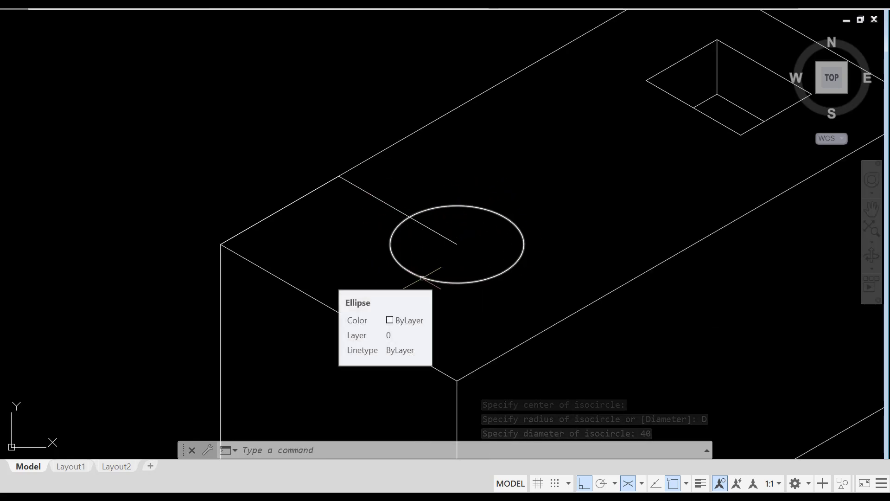
type("co")
key("Return")
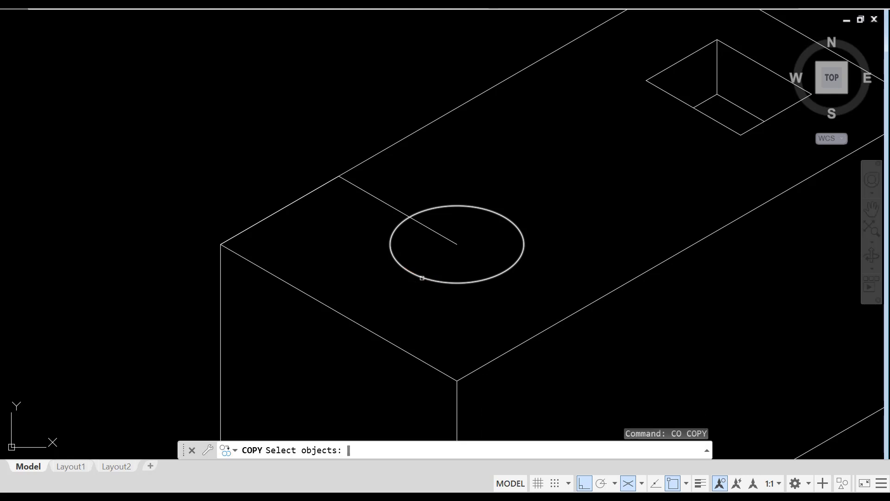
left_click(525, 243)
key("Return")
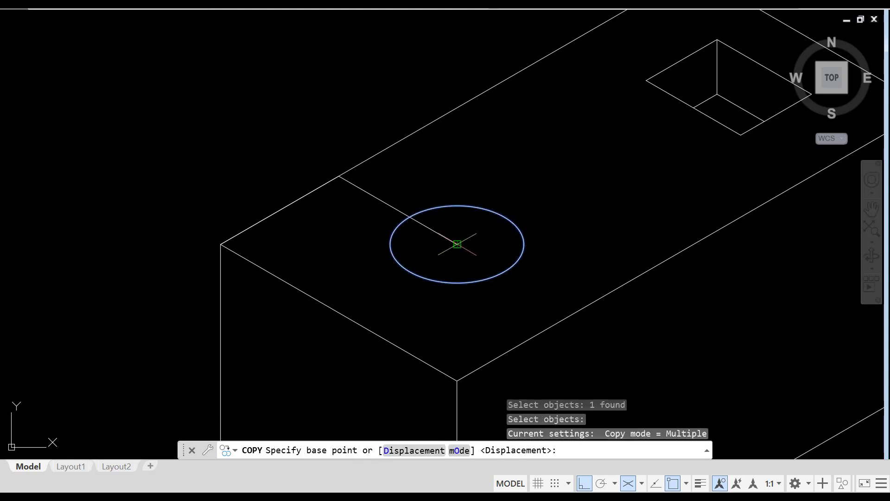
left_click(458, 244)
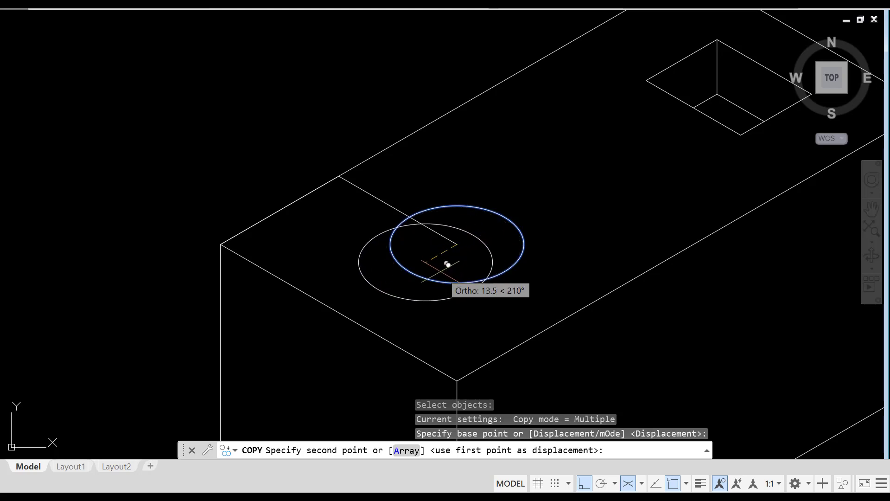
key("F4")
key("F4")
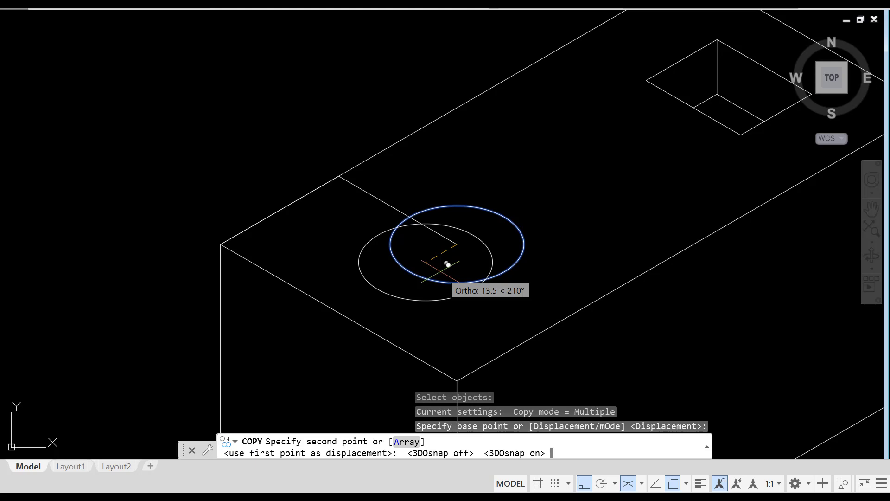
key("F5")
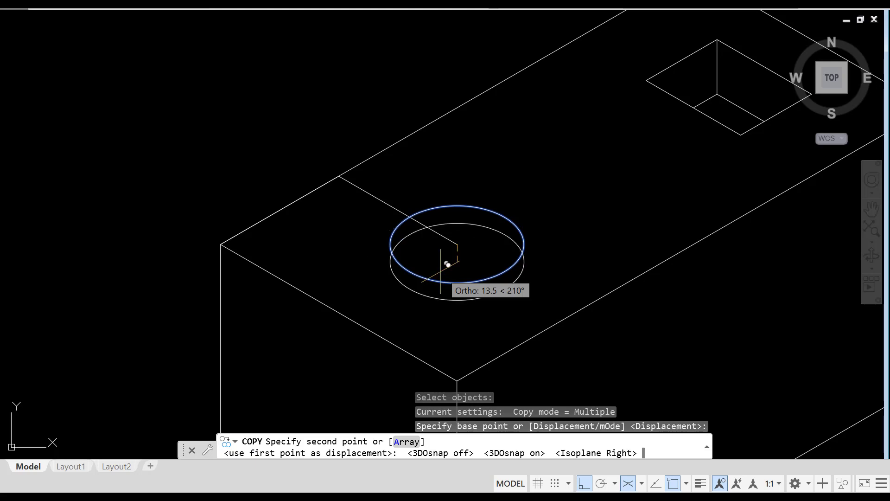
key("Return")
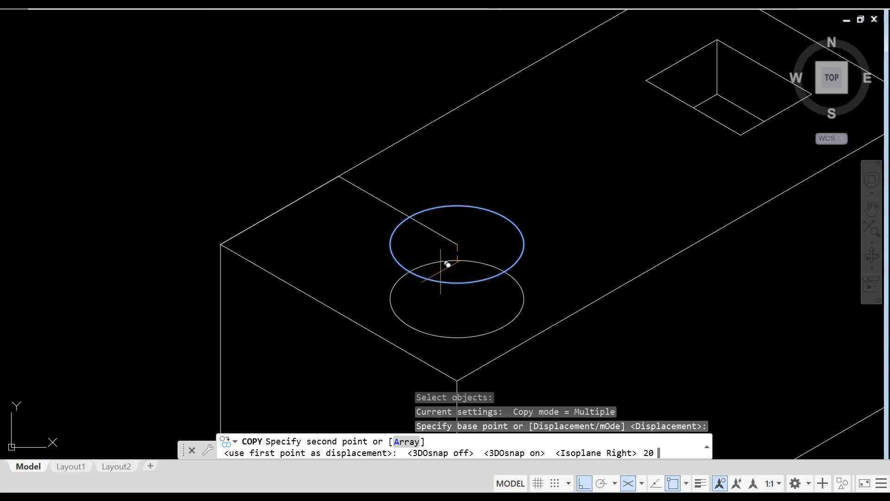
key("Escape")
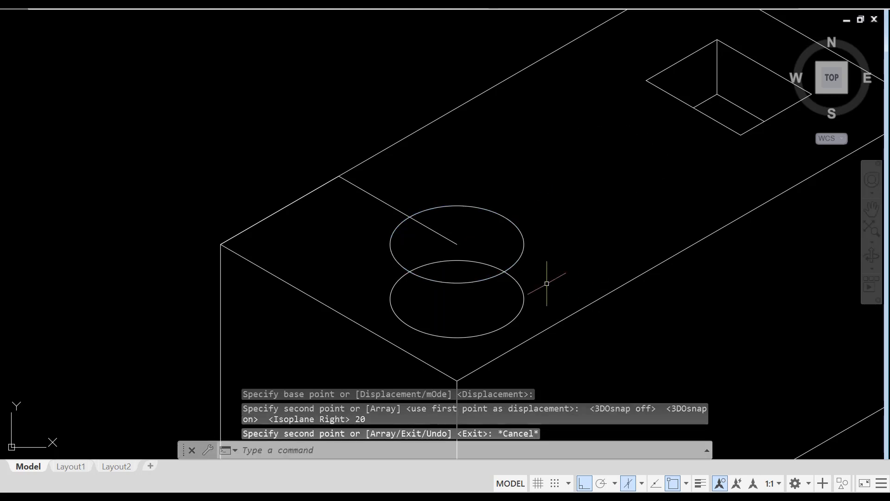
Erase the locating line and trim the copied isocircle outside the upper one to show the hole's floor
left_click(453, 243)
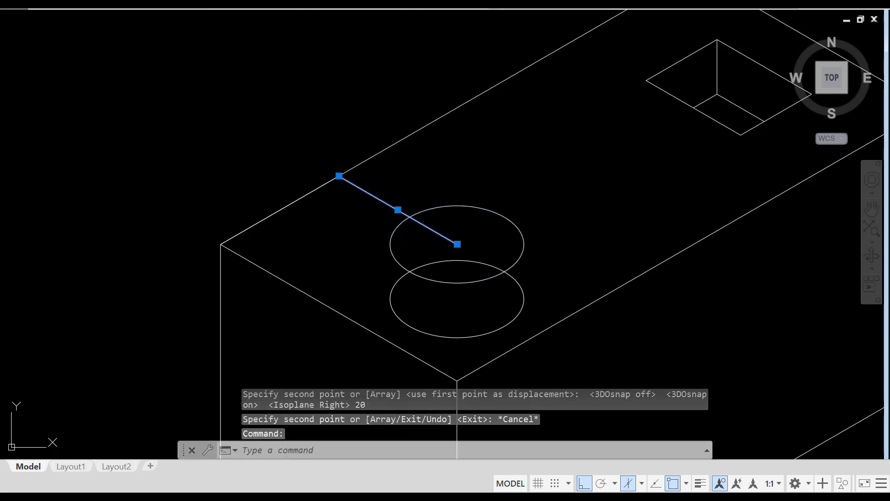
key("Delete")
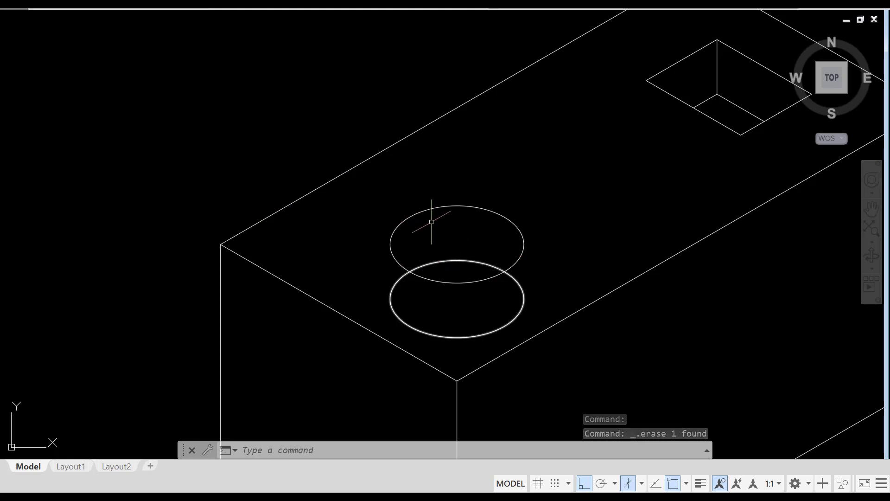
type("t")
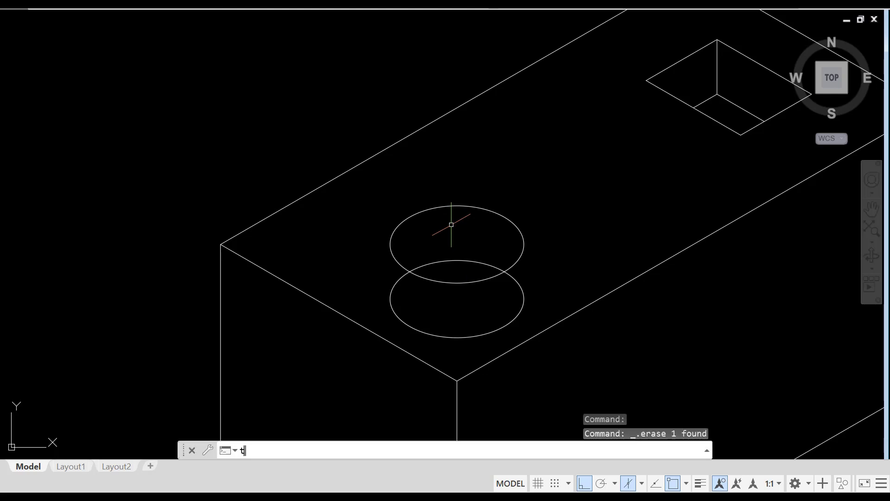
type("r")
key("Return")
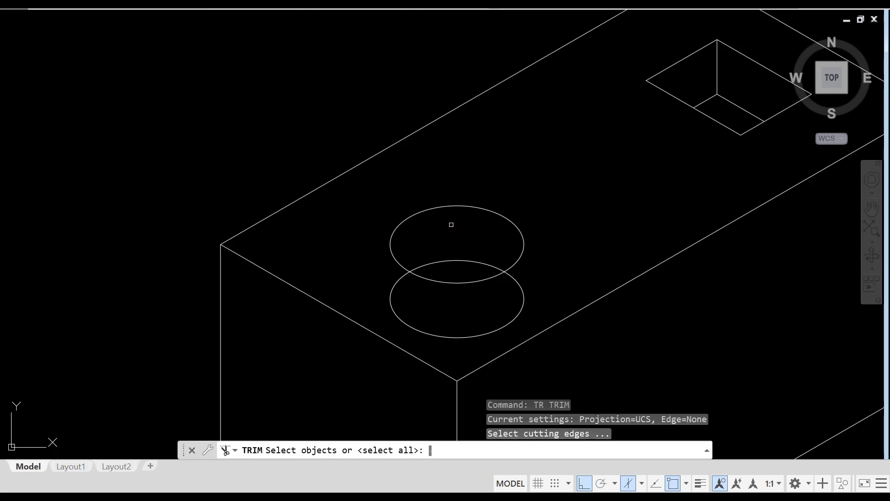
left_click(398, 256)
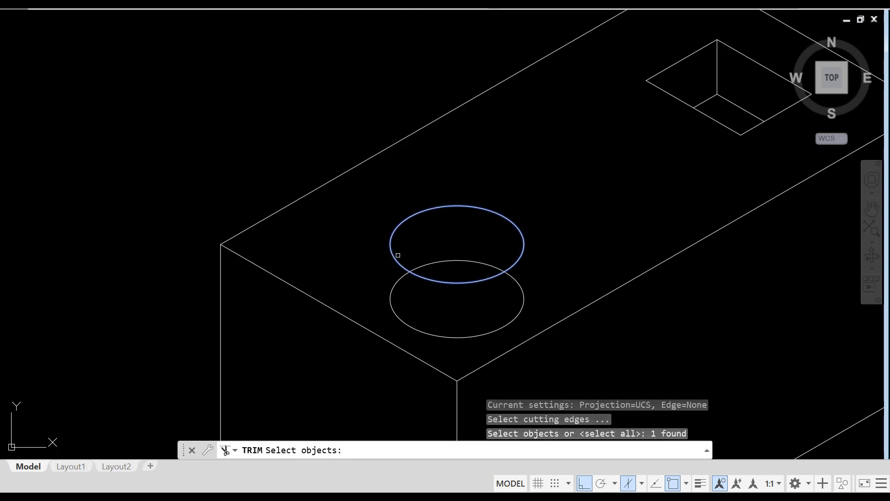
key("Return")
left_click(524, 299)
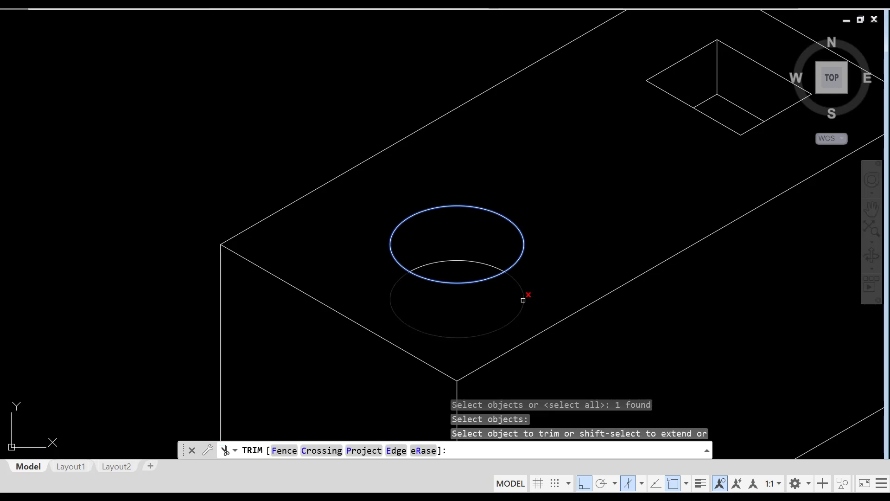
key("Escape")
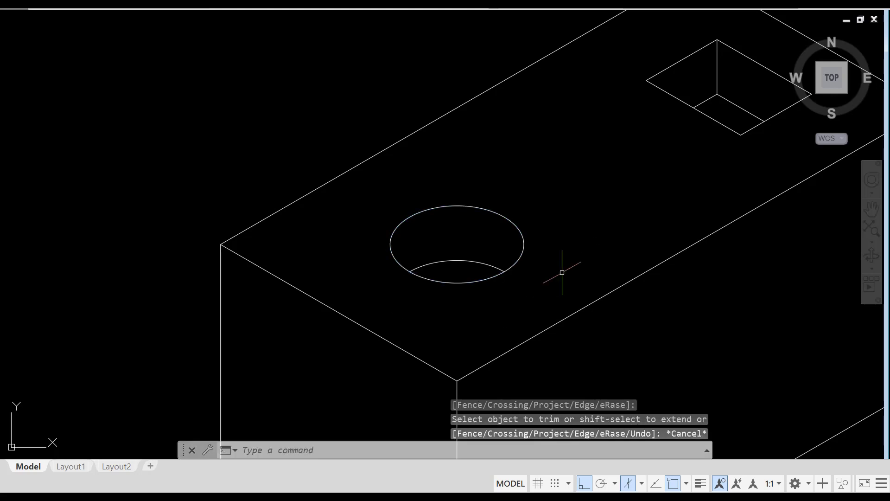
After checking the boss on the dimensioned reference drawing, draw a construction line across the block's long front face between its vertical edges' midpoints
scroll(636, 205, "down", 2)
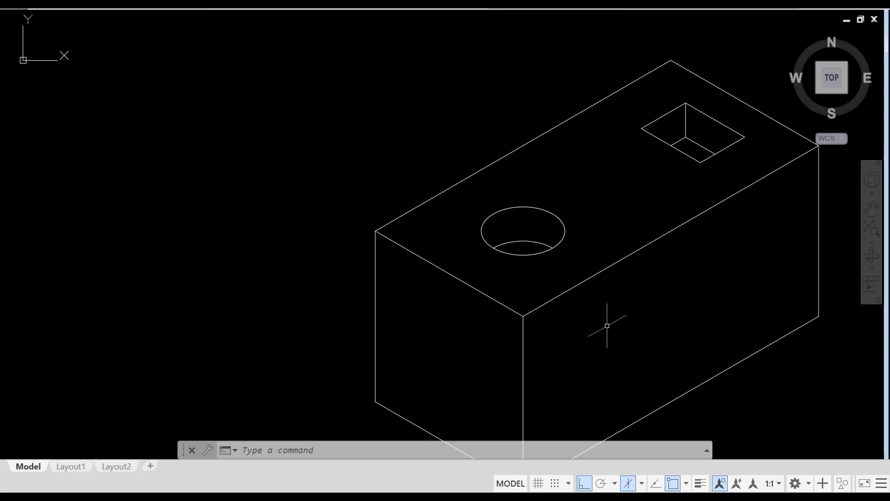
middle_click_drag(676, 284, 567, 232)
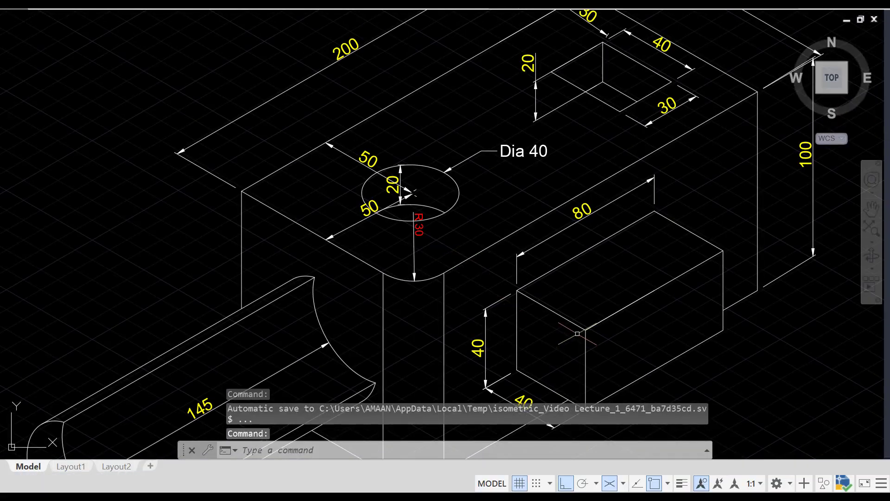
scroll(554, 287, "down", 4)
scroll(544, 229, "up", 2)
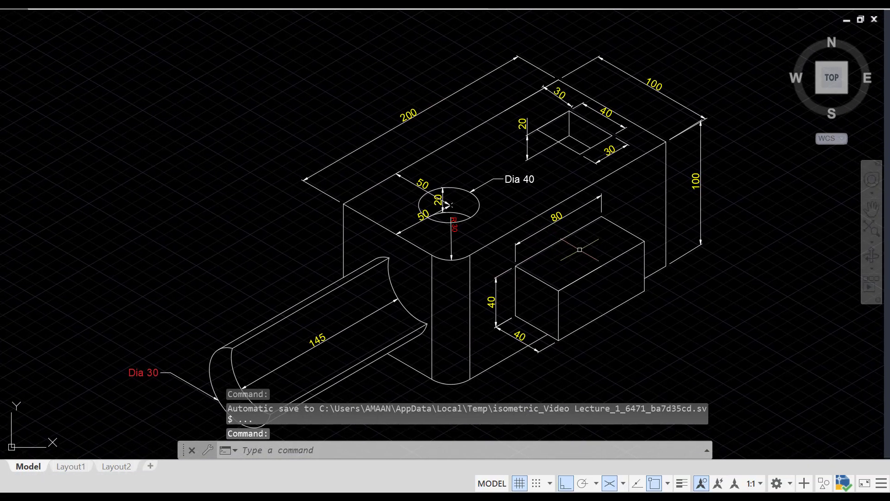
scroll(589, 273, "up", 2)
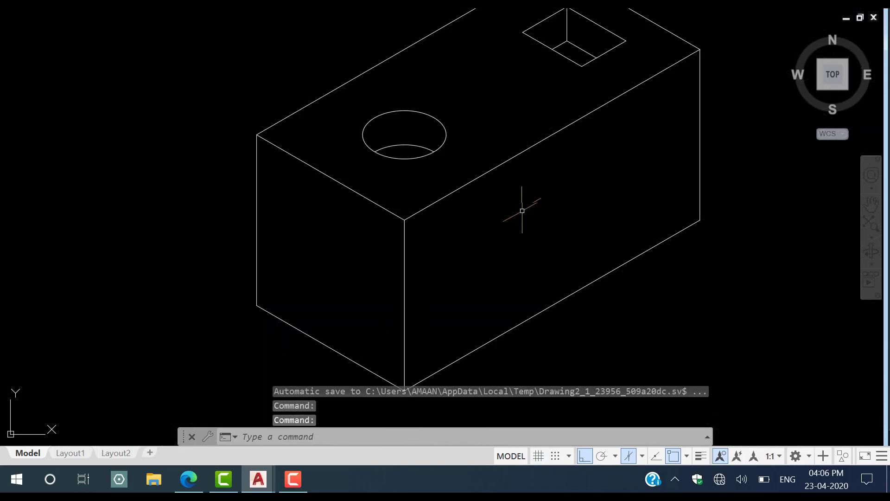
type("L")
key("Return")
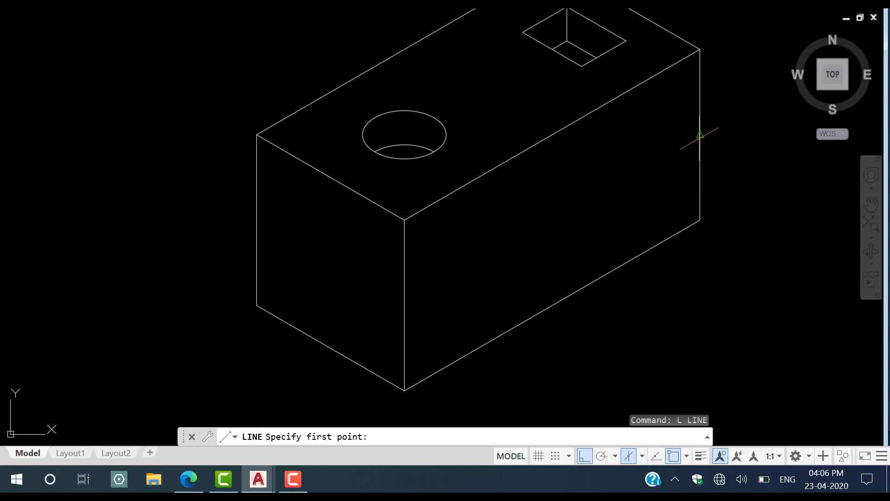
left_click(701, 135)
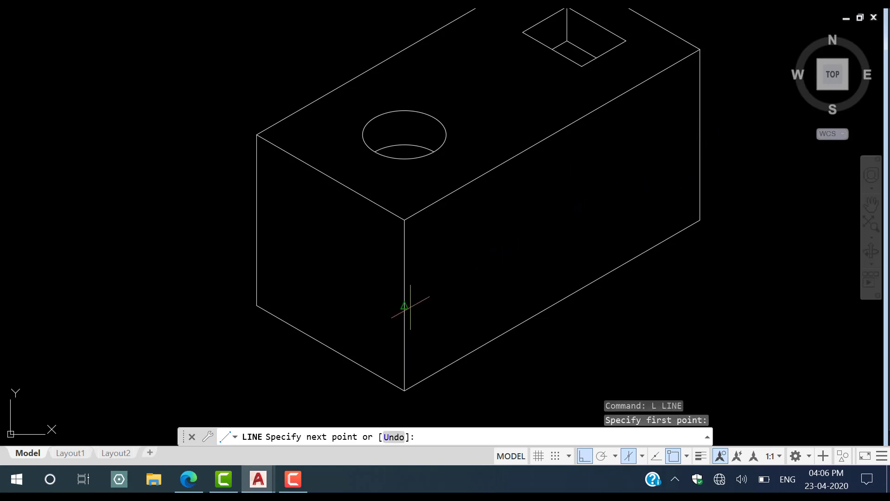
left_click(404, 306)
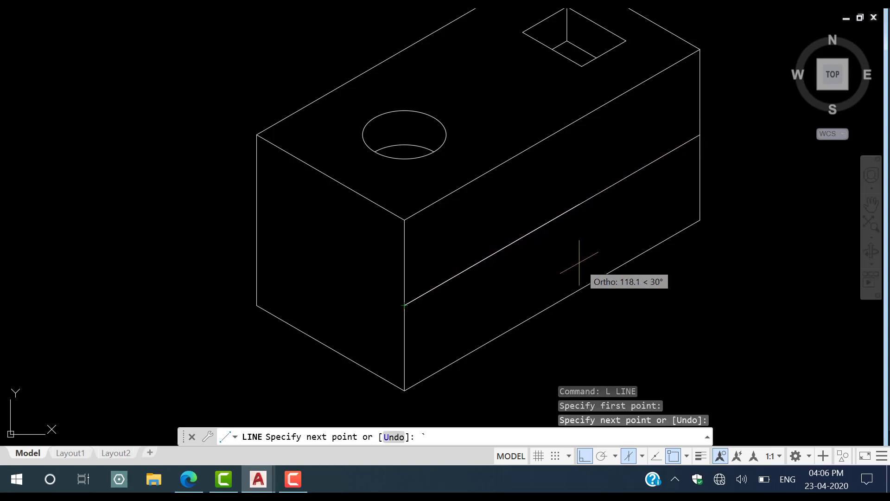
key("Escape")
Draw the boss rectangle from the construction line's midpoint: 40 mm at 30°, 20 mm up, 80 mm at 210°, 40 mm down, 80 mm at 30°, then closed
key("Return")
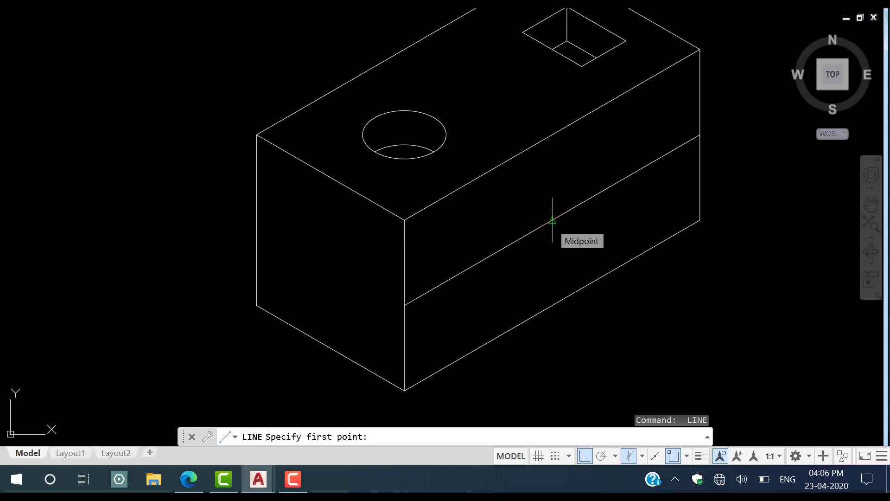
left_click(553, 221)
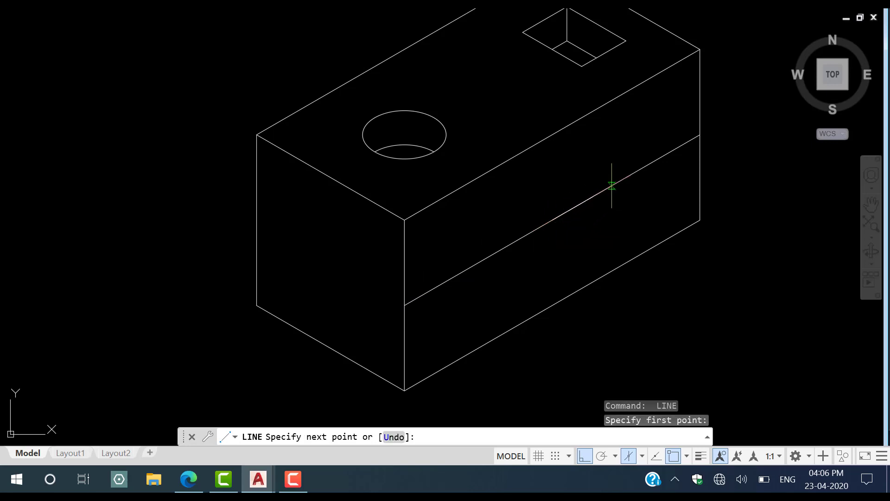
type("40")
key("Return")
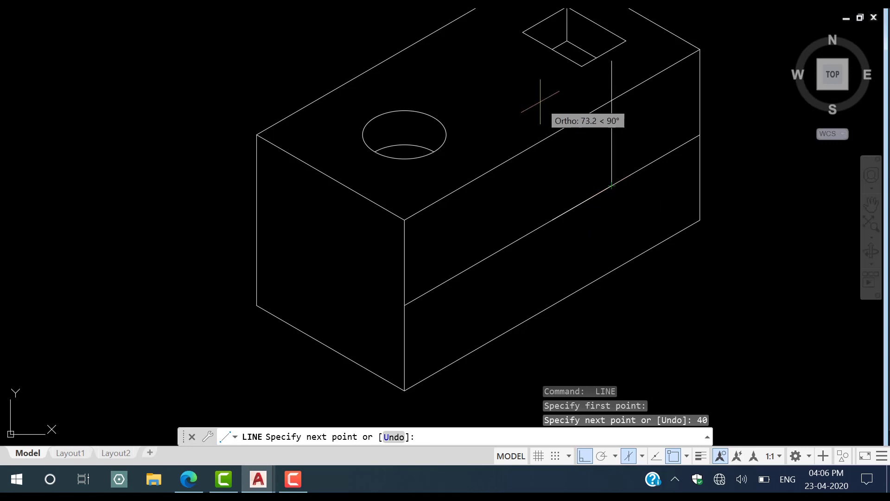
key("Return")
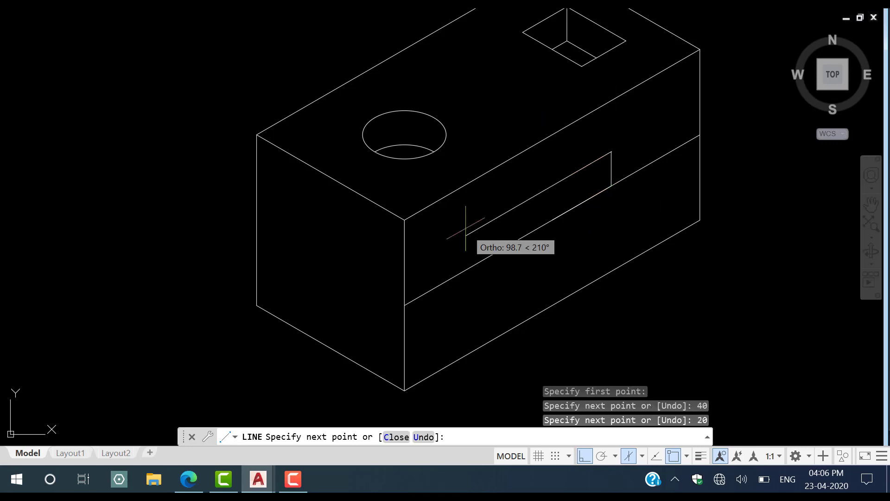
key("Return")
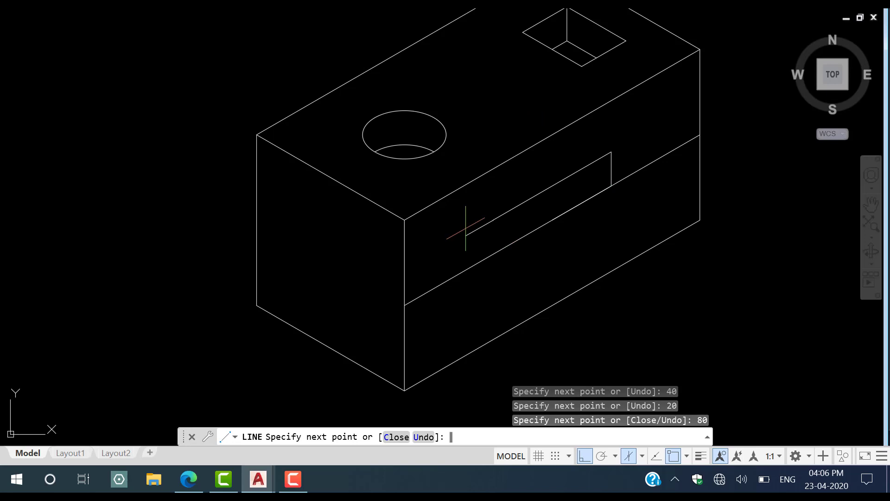
type("40")
key("Return")
type("80")
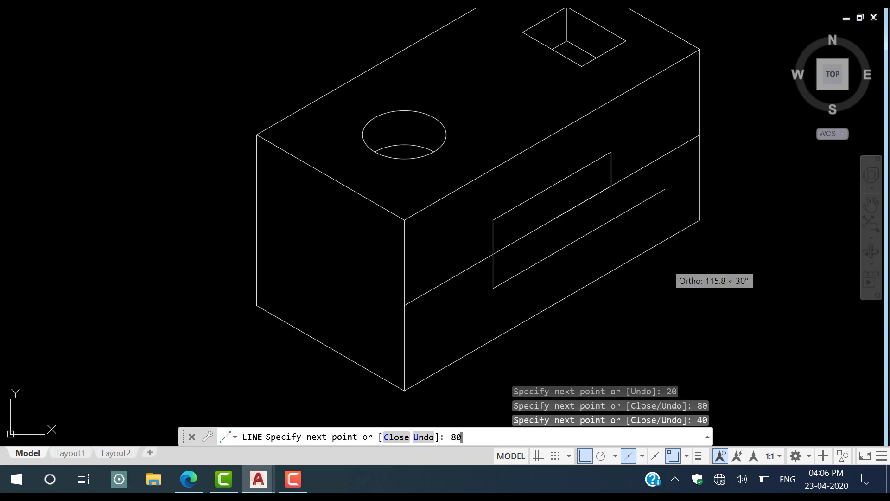
key("Return")
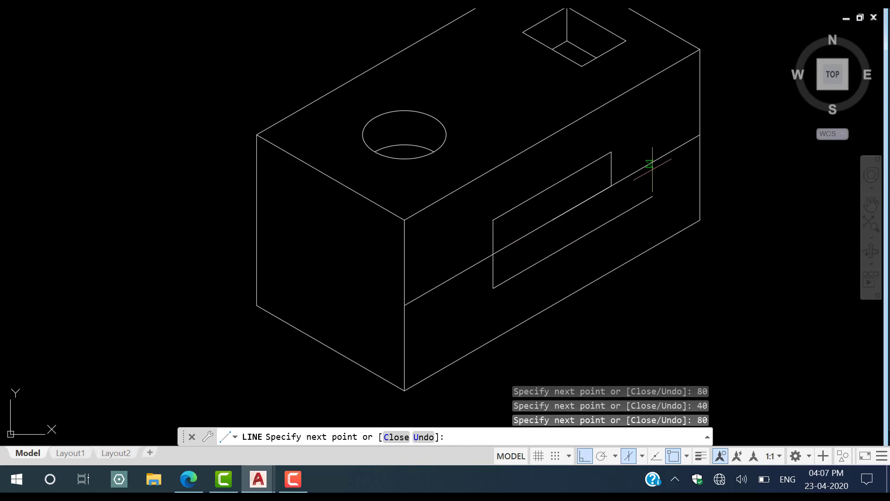
left_click(610, 181)
key("Escape")
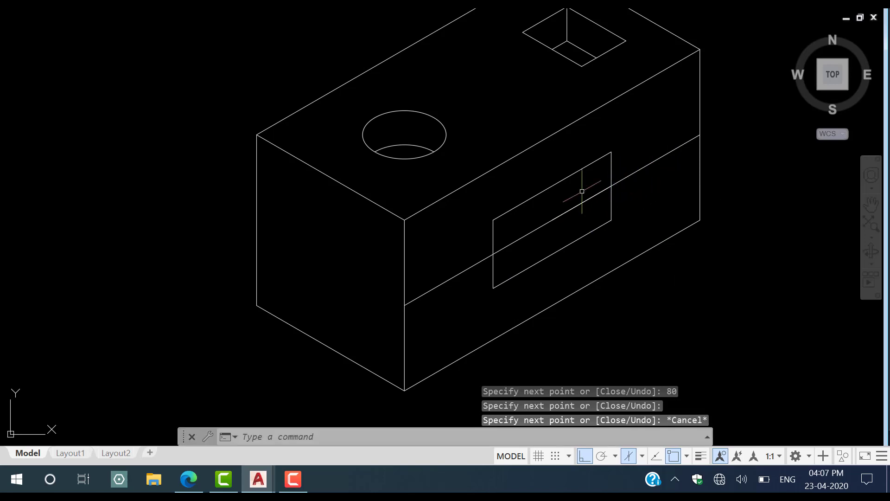
Erase the construction line across the long front face and the 40 mm segment overlapping it inside the rectangle
left_click(580, 187)
left_click(563, 155)
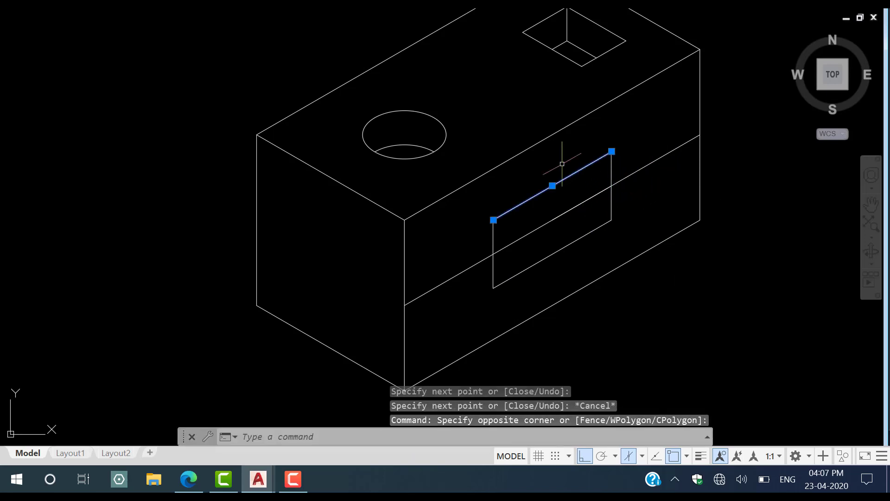
left_click(478, 187)
key("Escape")
left_click(574, 220)
left_click(562, 205)
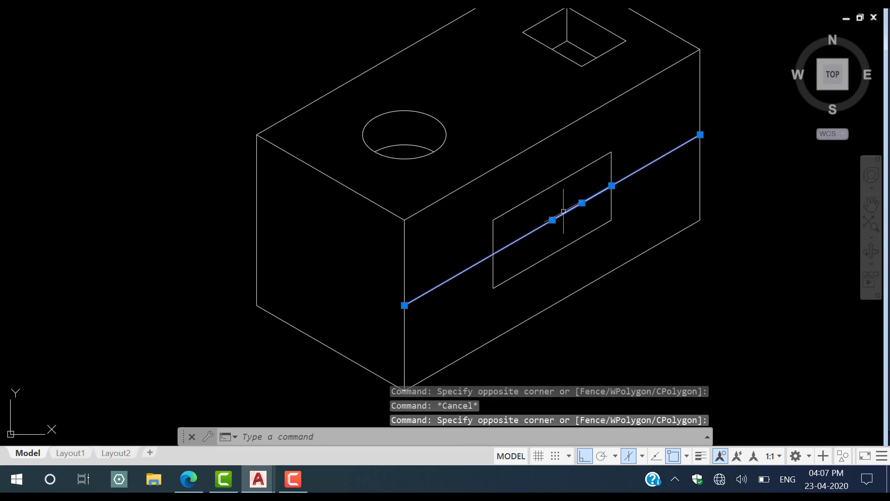
key("Delete")
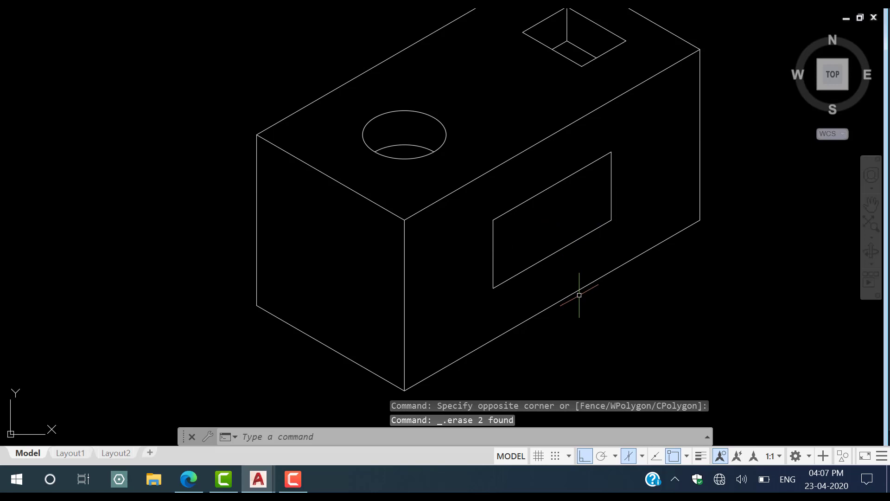
Copy the boss rectangle on the block's long front face 40 mm outward at 330° from its upper near corner
type("co")
key("Return")
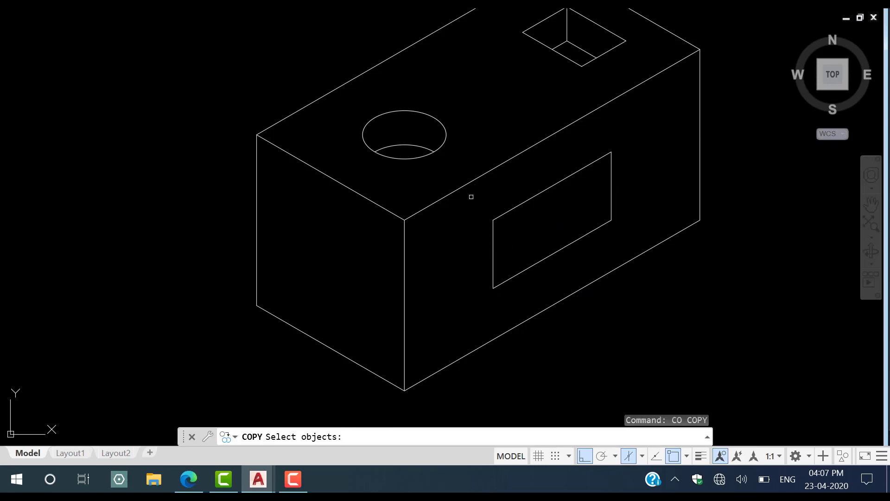
left_click(539, 212)
left_click(522, 192)
left_click(639, 197)
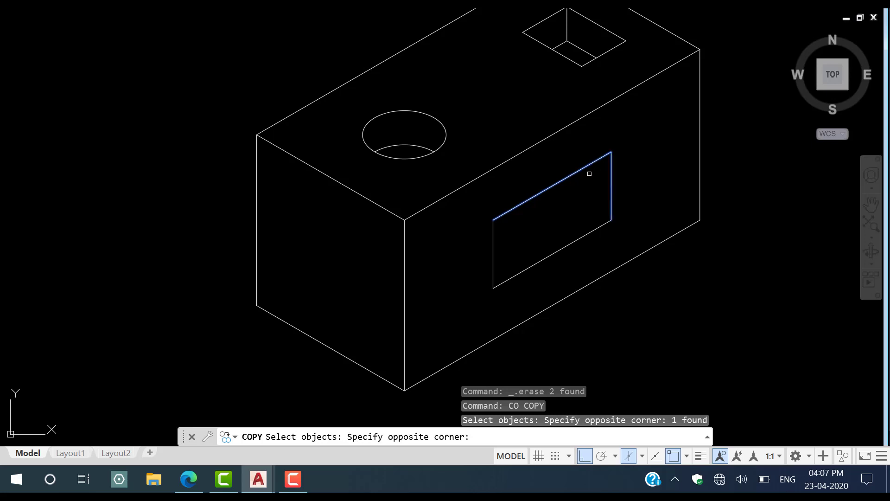
left_click(588, 171)
left_click(533, 284)
left_click(489, 255)
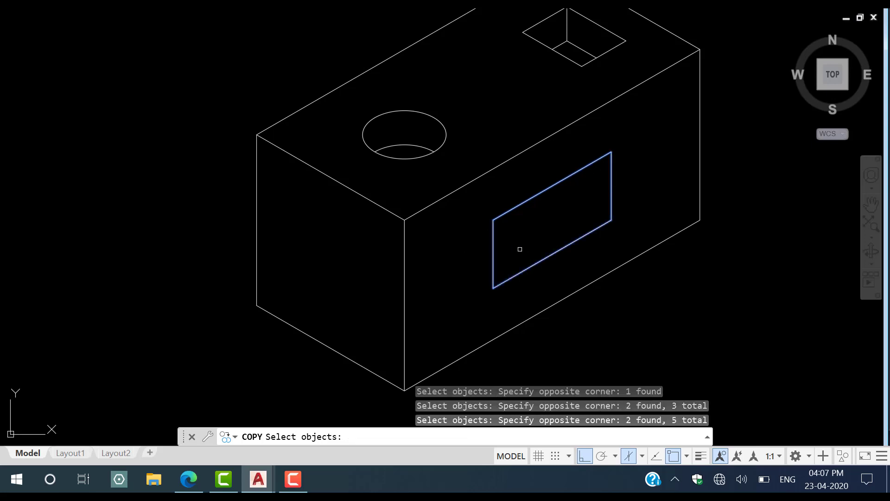
key("Return")
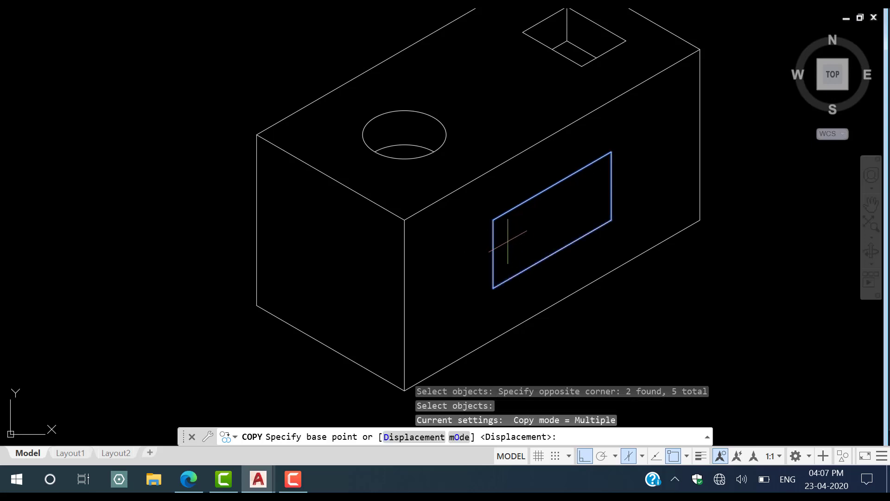
left_click(493, 220)
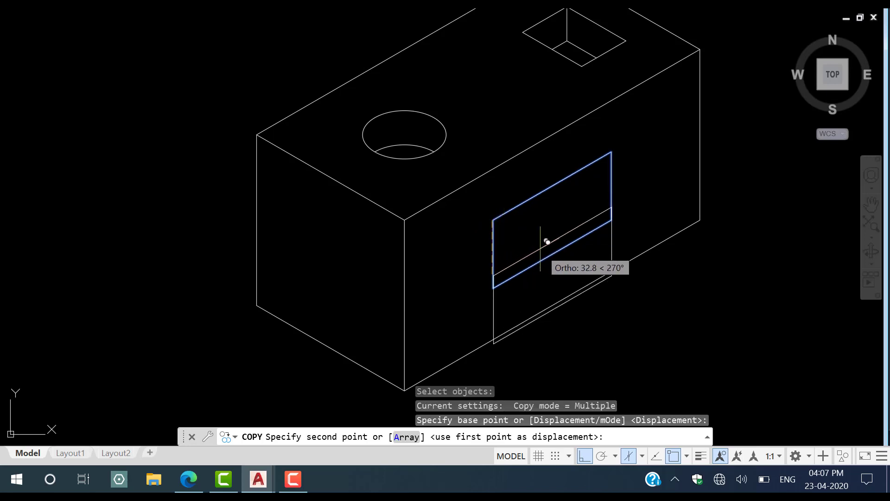
key("F5")
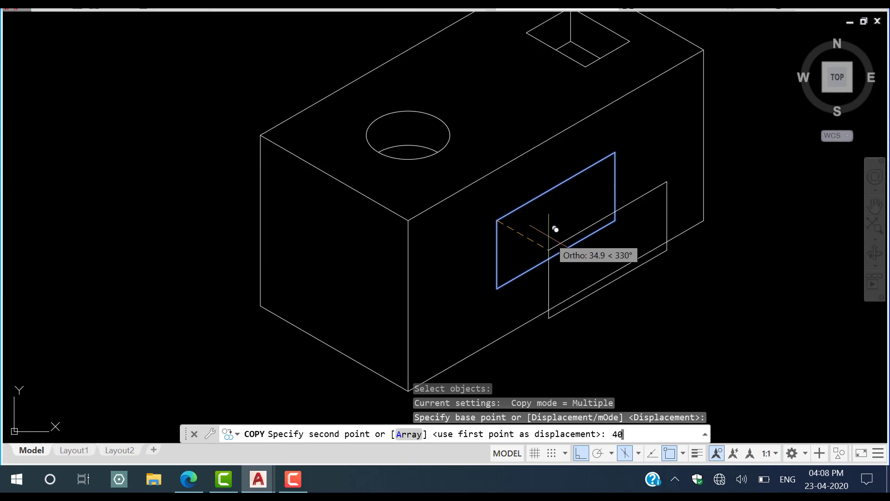
key("Return")
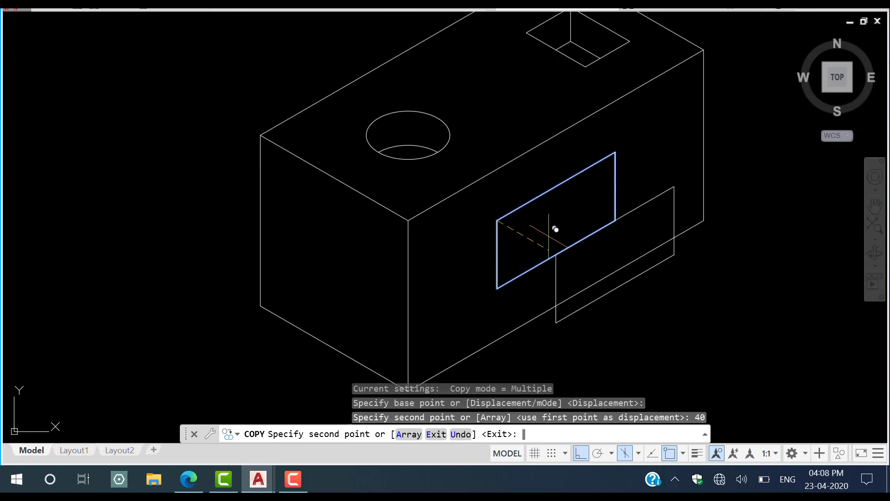
key("Escape")
Join the two boss rectangles with lines at their upper near, lower near and upper far corners
scroll(547, 285, "up", 2)
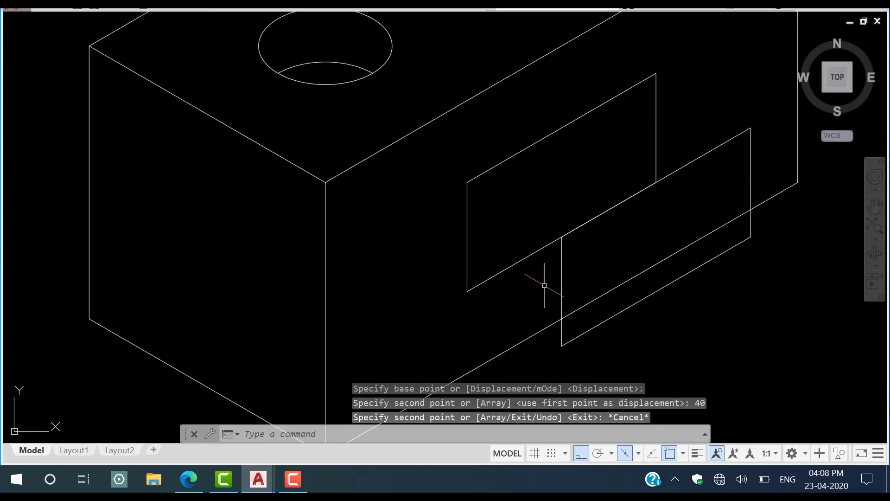
type("l")
key("Return")
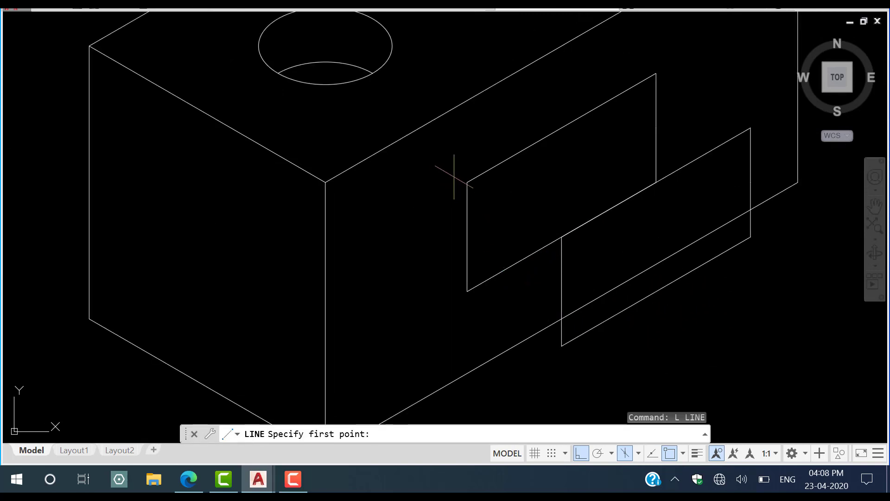
left_click(468, 182)
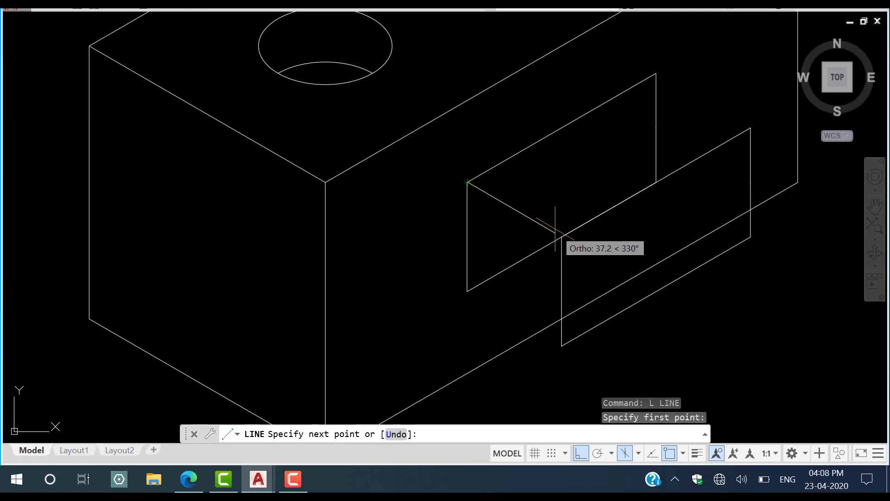
left_click(607, 245)
key("Escape")
key("Return")
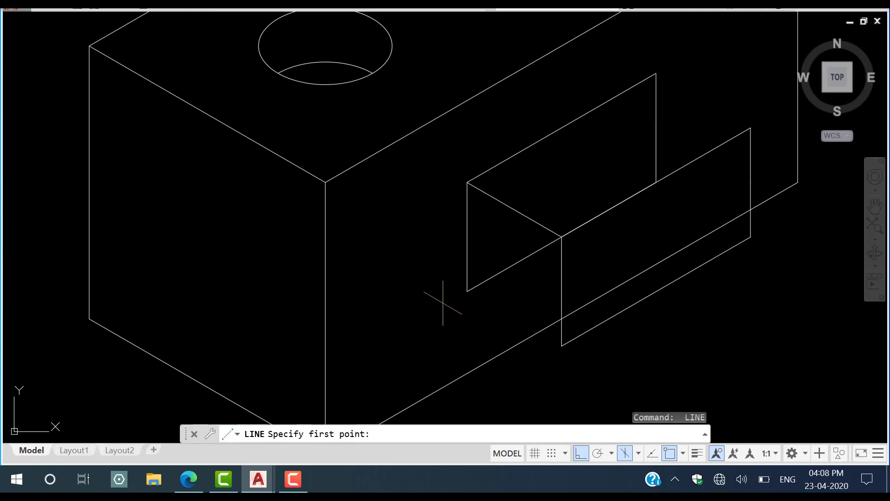
left_click(468, 291)
left_click(562, 345)
key("Escape")
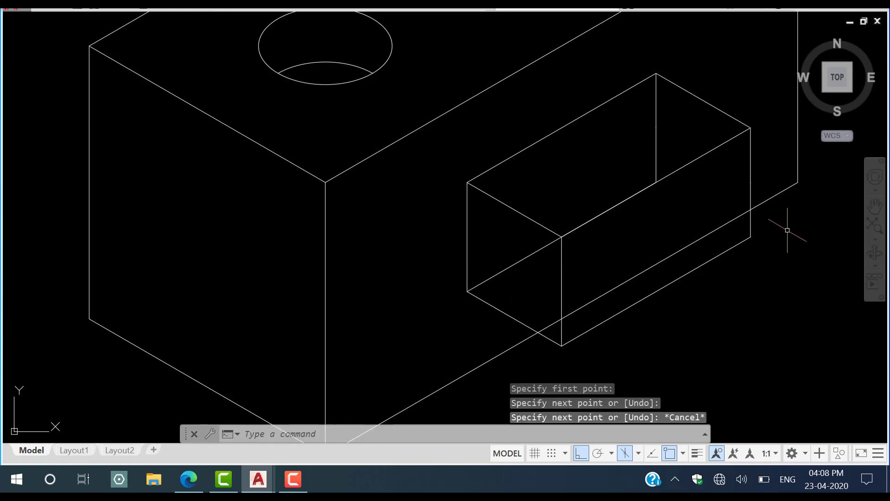
Trim the part of the block's lower long edge hidden behind the boss, using the boss's outer edges as cutting edges
middle_click_drag(644, 291, 618, 245)
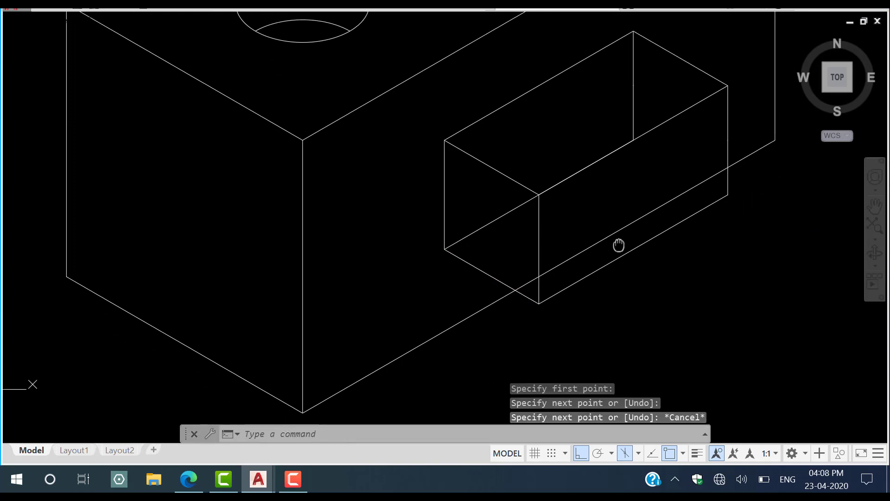
type("tr")
key("Return")
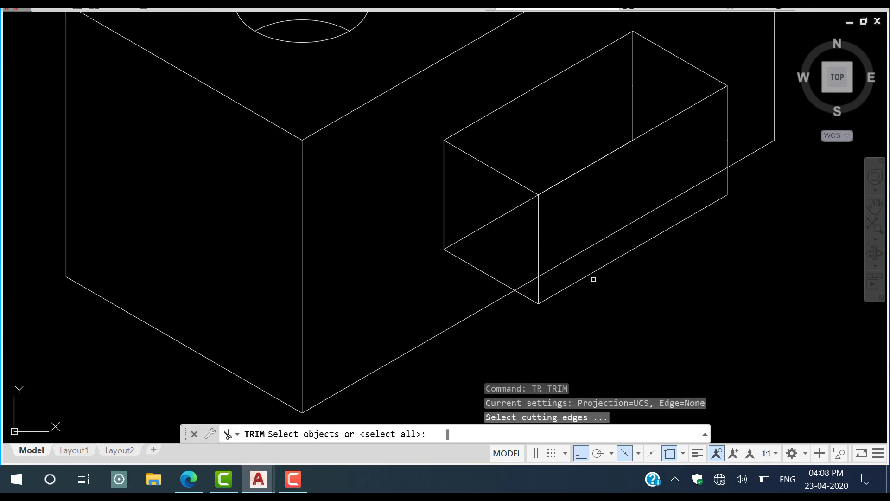
left_click(495, 278)
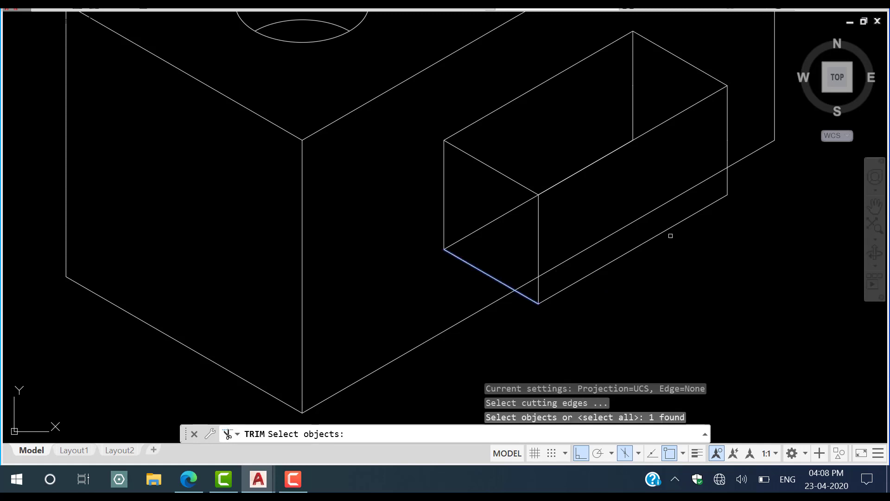
left_click(667, 230)
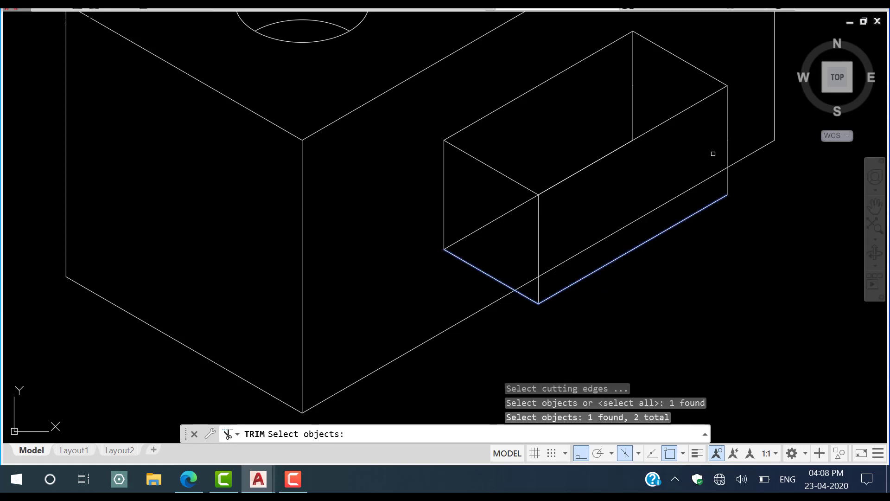
left_click(727, 133)
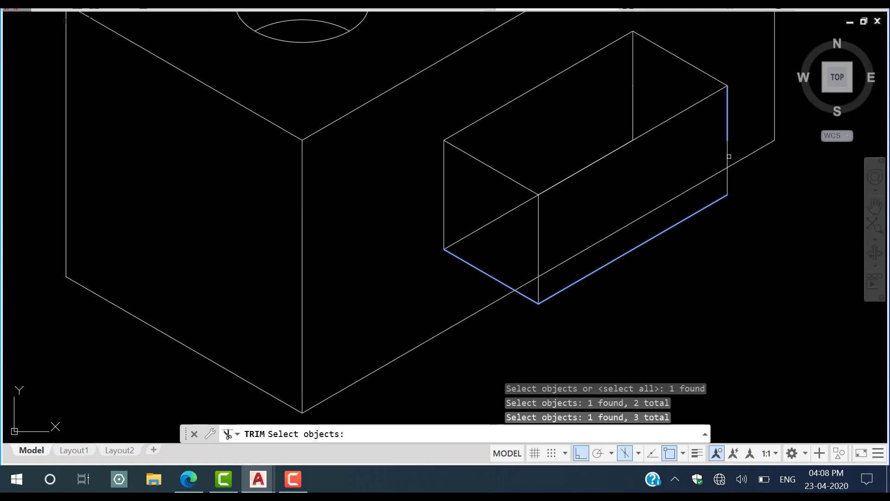
left_click(728, 156)
key("Return")
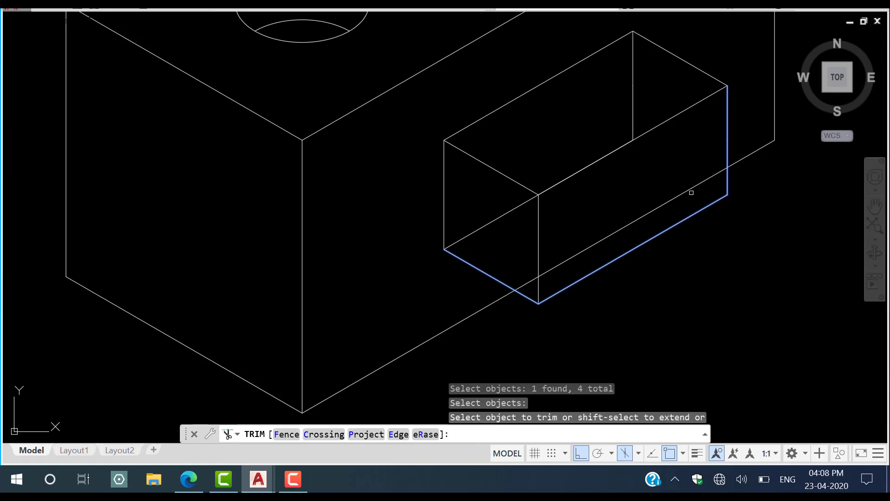
left_click(691, 192)
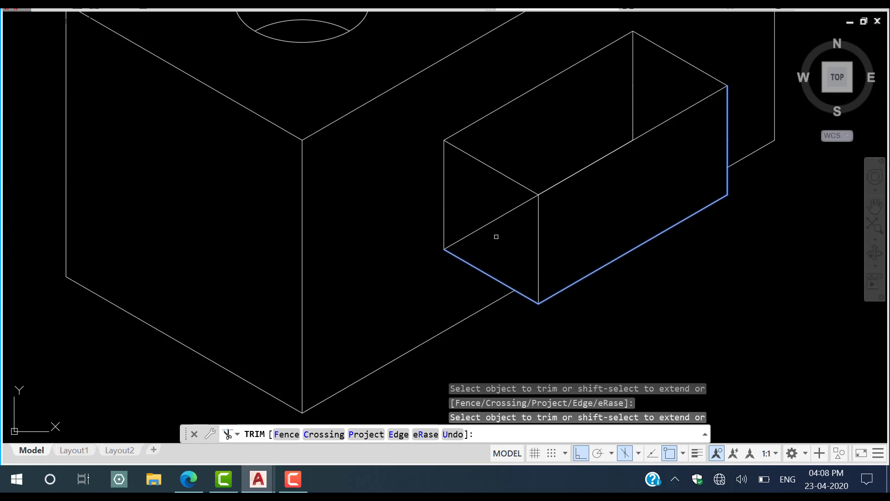
key("Escape")
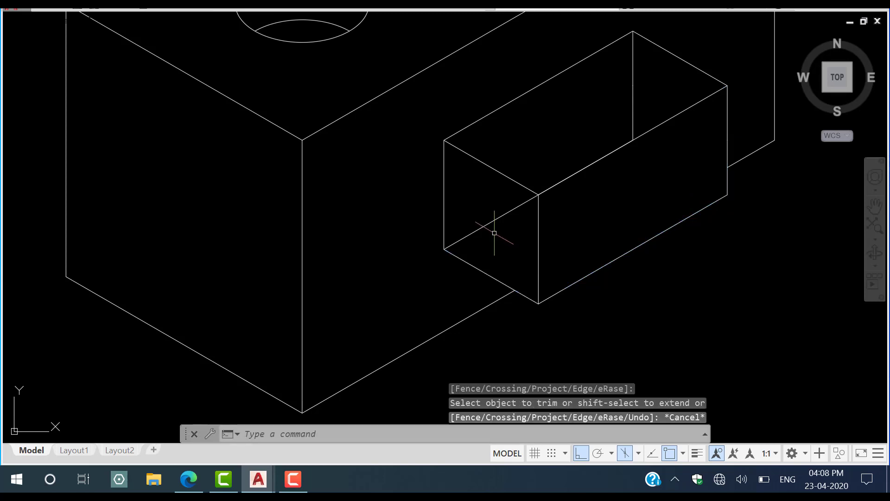
Erase the boss's hidden lower rear edge and hidden rear vertical edge
left_click(495, 233)
left_click(483, 217)
key("Delete")
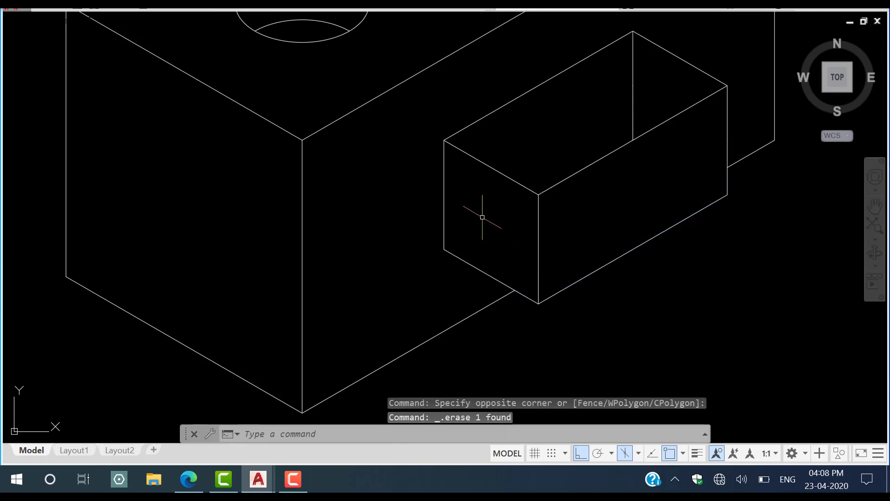
left_click(657, 88)
left_click(622, 79)
key("Delete")
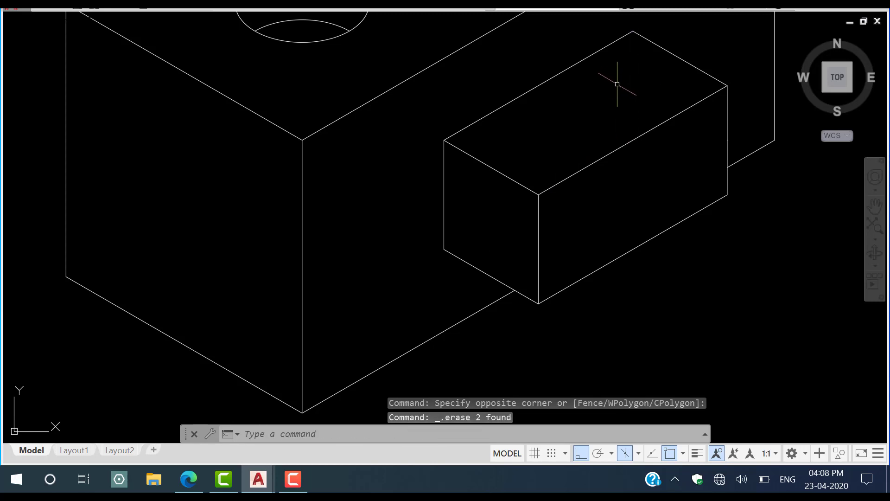
scroll(587, 172, "down", 3)
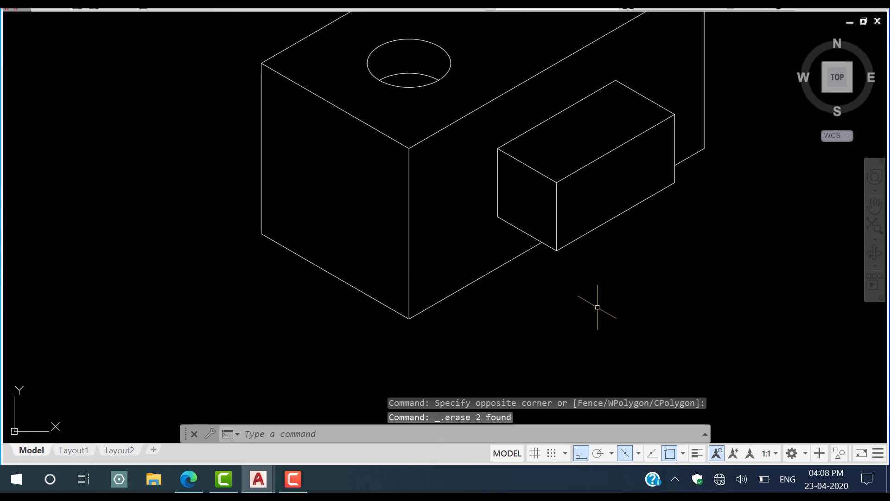
middle_click_drag(588, 275, 549, 347)
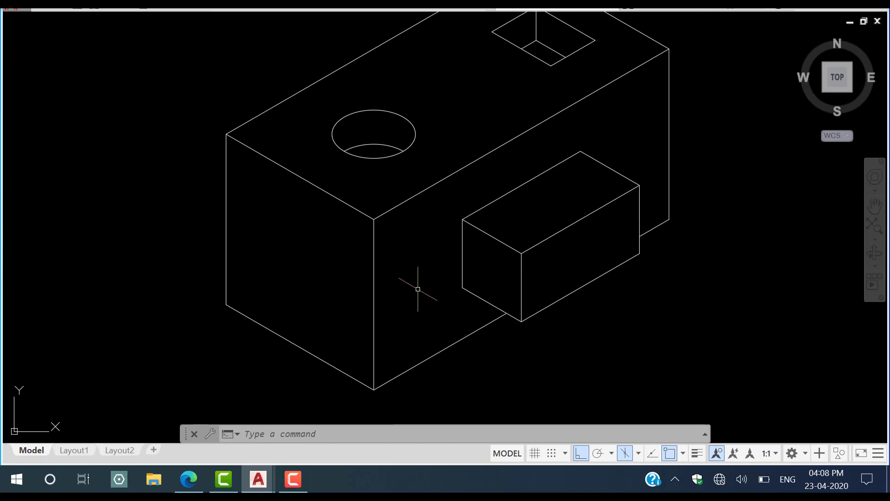
middle_click_drag(454, 308, 505, 274)
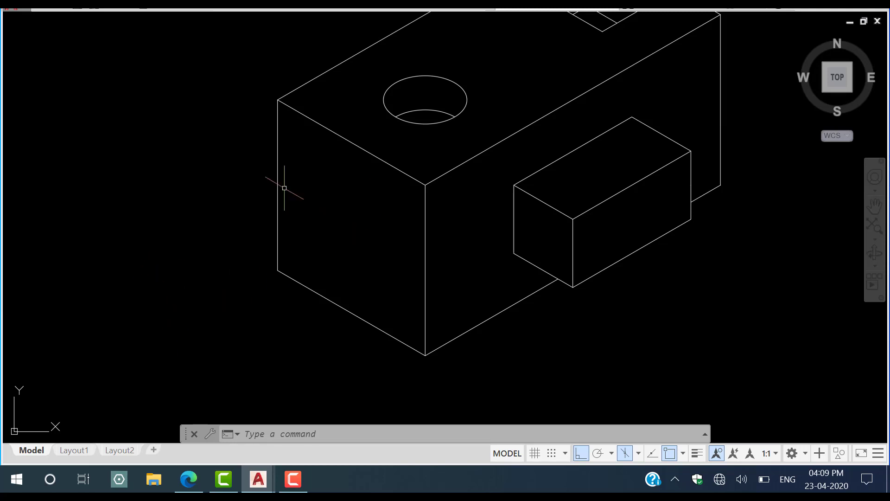
middle_click_drag(353, 269, 357, 280)
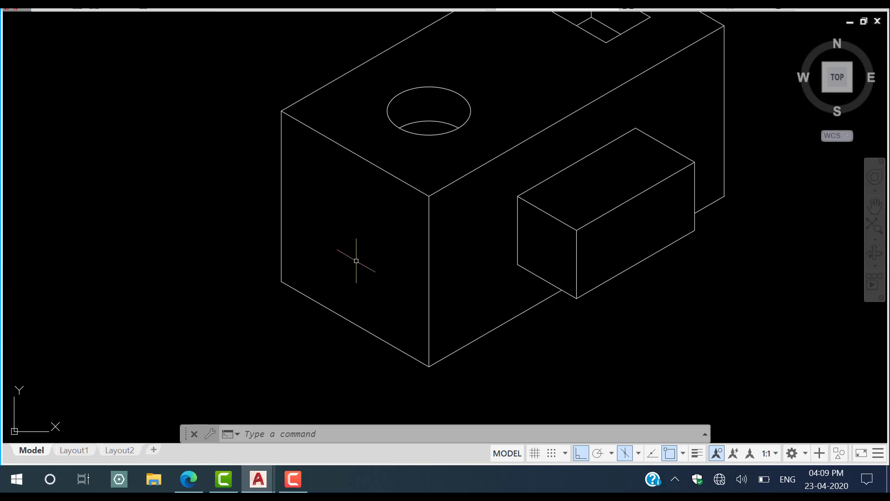
middle_click_drag(345, 239, 343, 270)
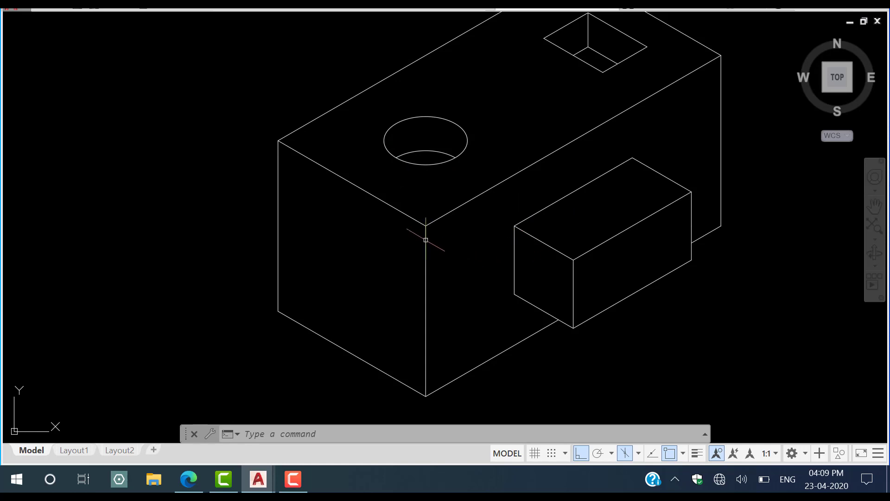
scroll(387, 215, "up", 2)
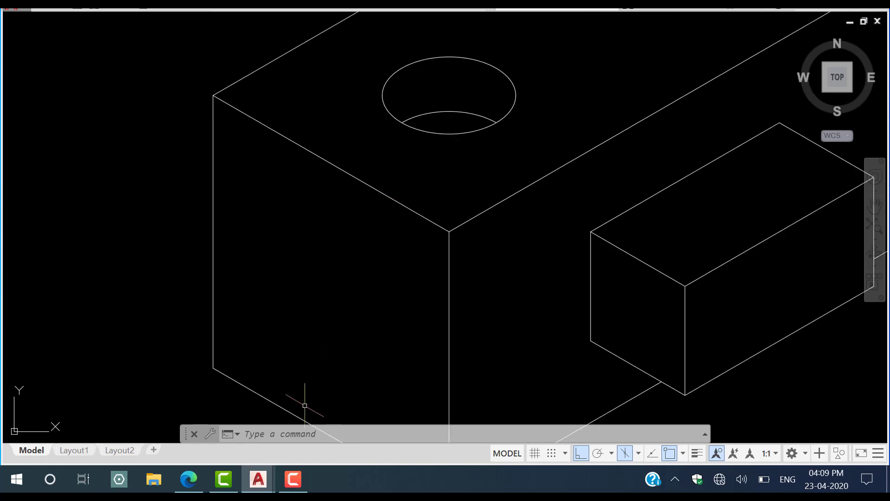
After checking the corner radius on the dimensioned reference drawing, fillet the two upper edges at the block's front corner with a 30 mm radius
mouse_move(258, 479)
left_click(229, 441)
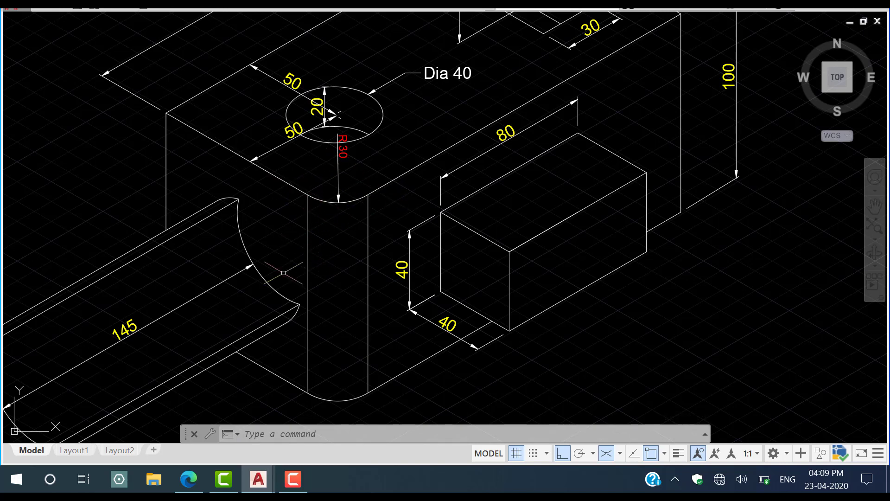
mouse_move(291, 283)
middle_mouse_down()
mouse_move(377, 190)
mouse_move(367, 186)
mouse_move(381, 218)
middle_mouse_up()
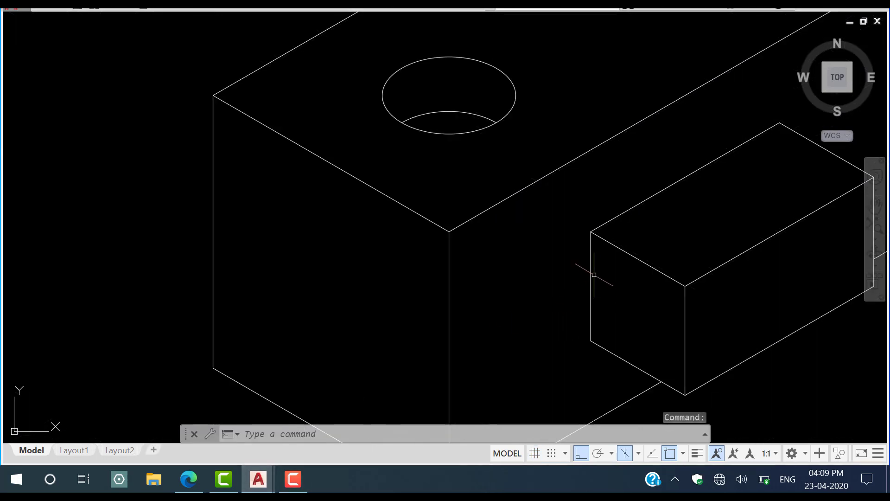
type("f")
key("Return")
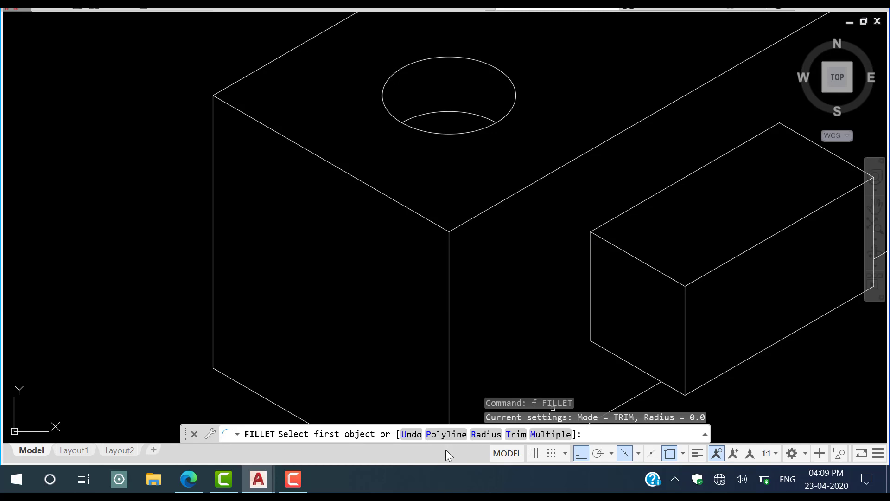
left_click(485, 436)
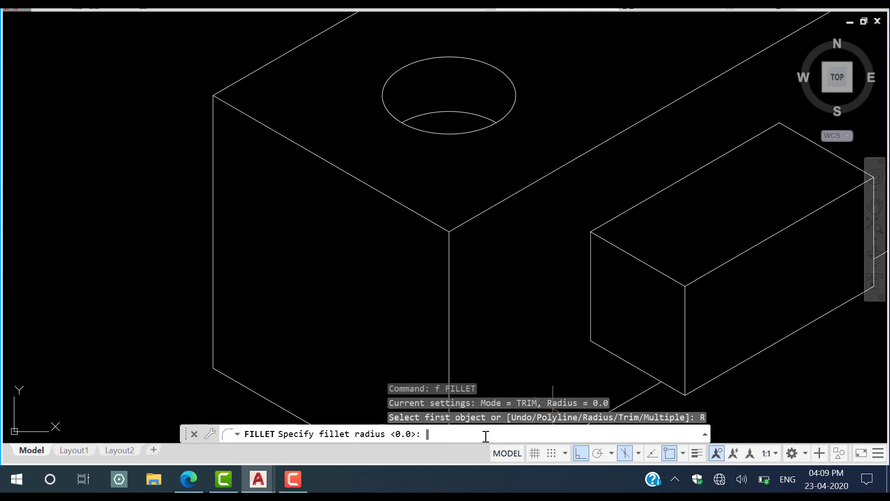
type("30")
key("Return")
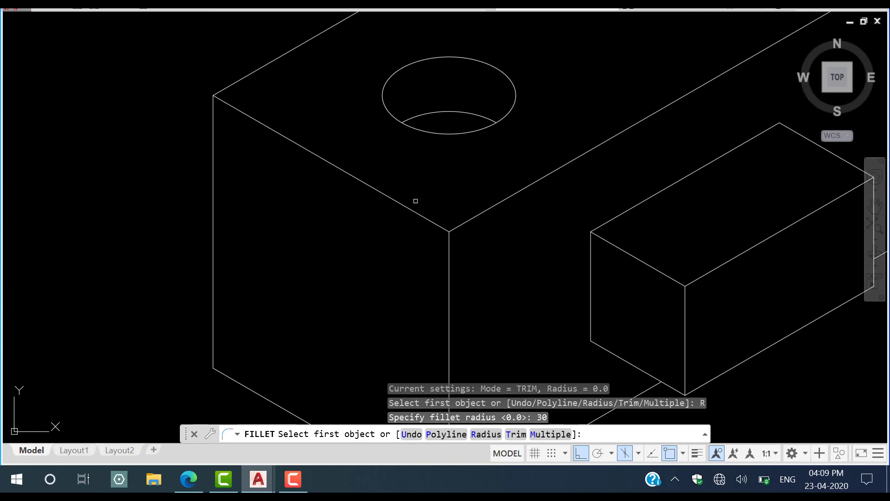
left_click(413, 210)
left_click(491, 206)
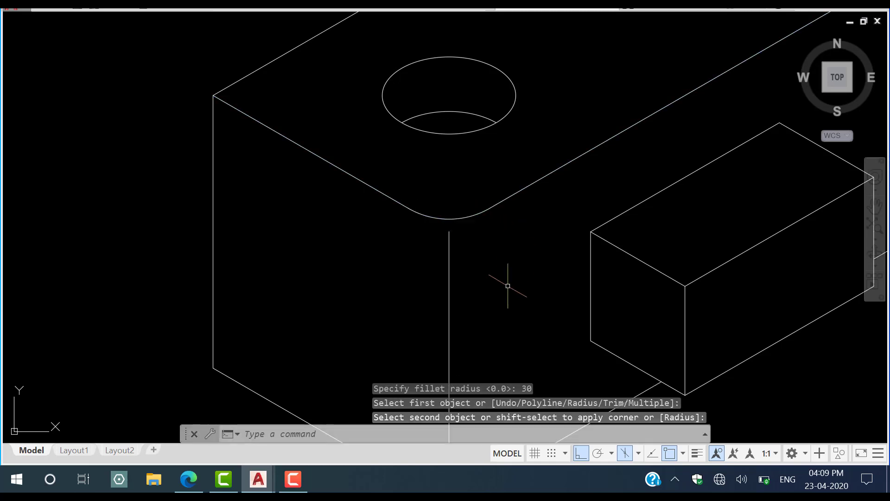
scroll(497, 193, "down", 2)
scroll(505, 300, "down", 1)
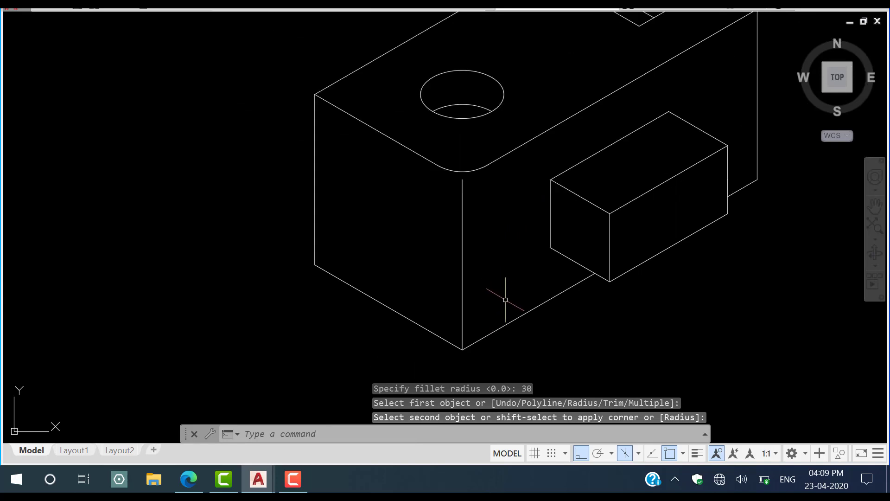
Fillet the two lower edges at the block's front corner with a 30 mm radius and erase the old vertical corner edge
key("Return")
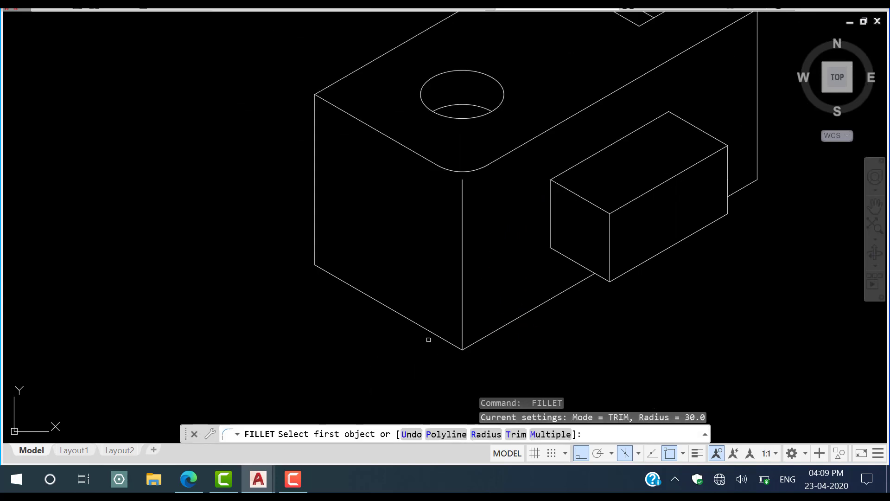
left_click(436, 333)
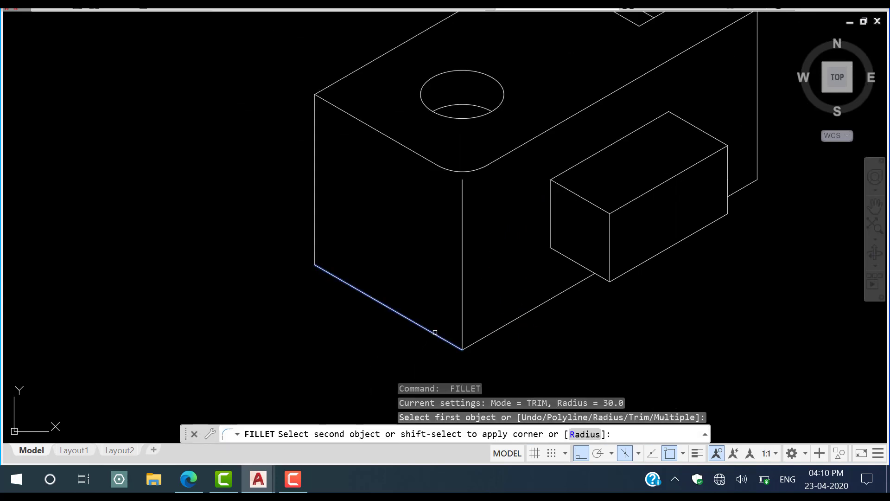
left_click(494, 330)
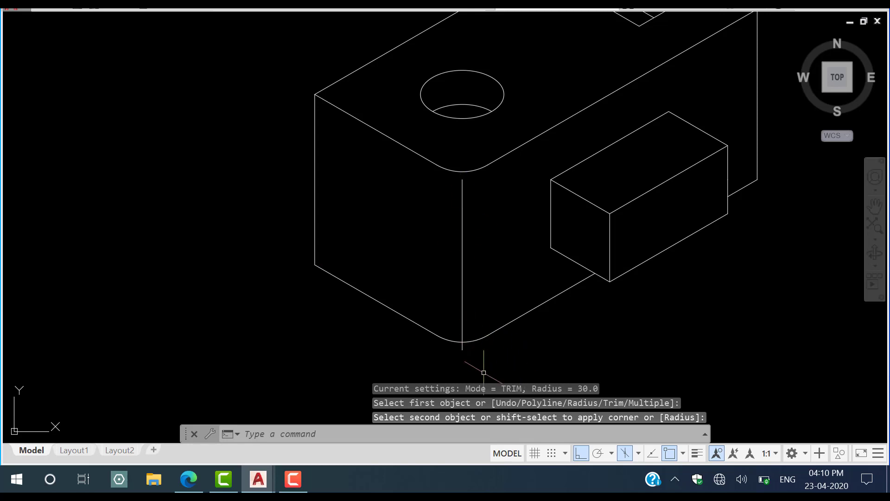
left_click(482, 261)
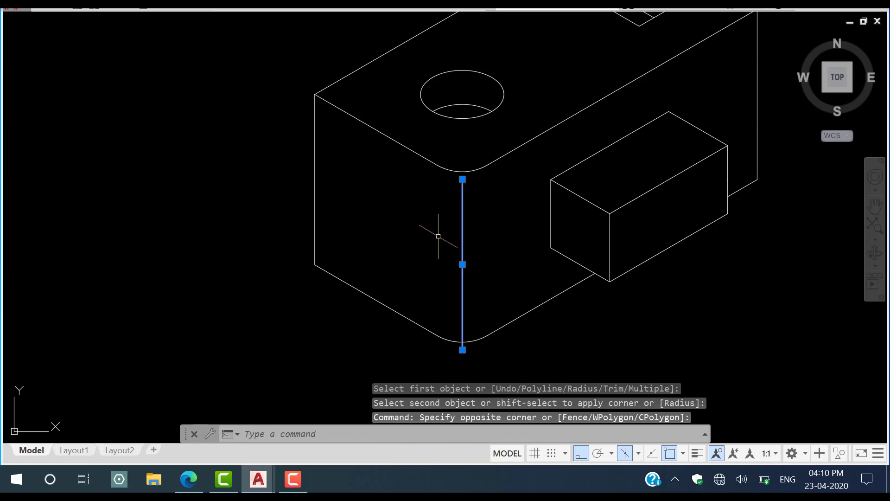
key("Delete")
Draw two vertical lines joining the matching ends of the upper and lower corner arcs
type("l")
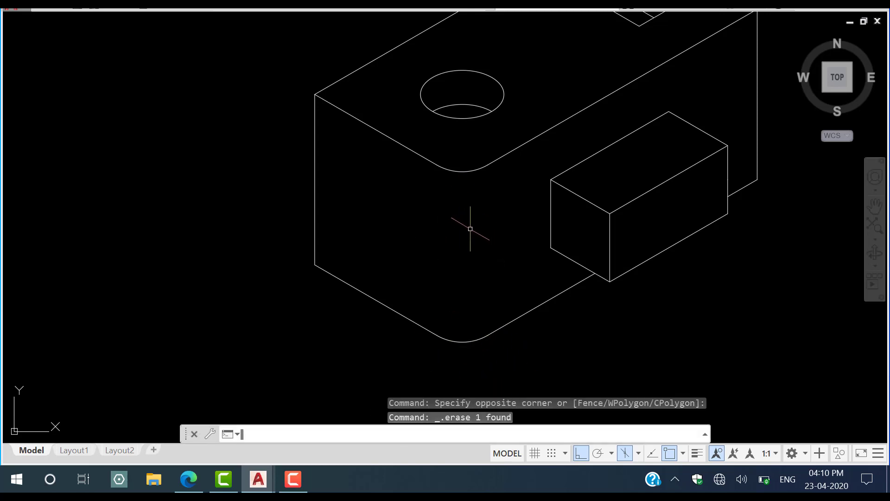
key("Return")
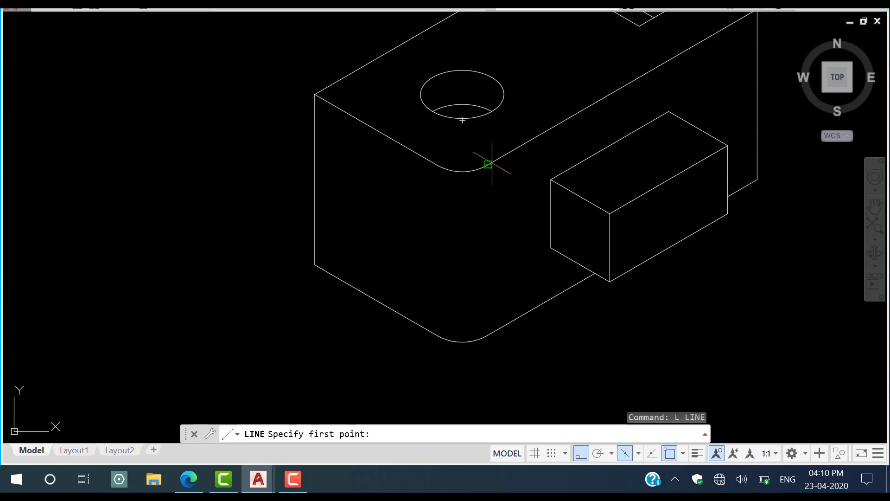
left_click(488, 164)
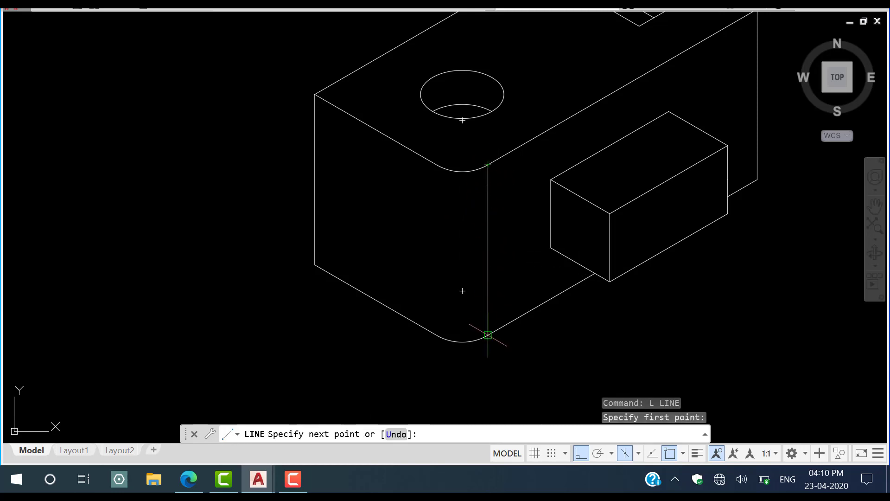
left_click(488, 335)
key("Escape")
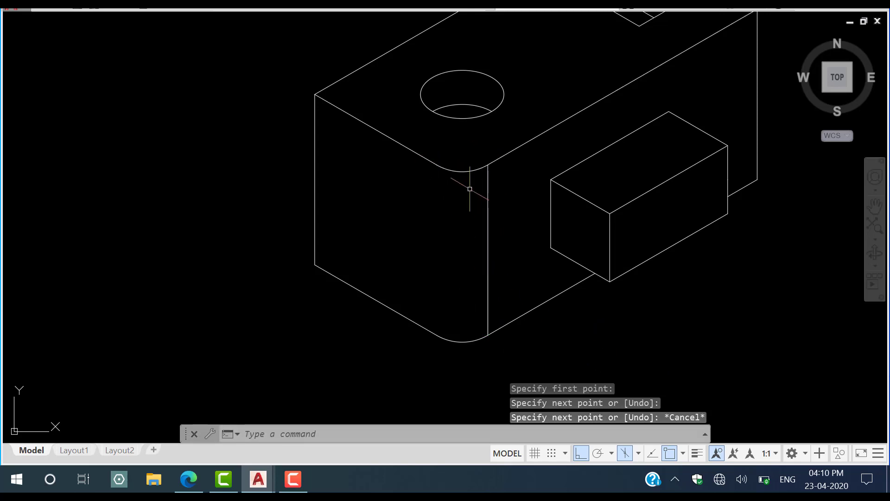
key("Return")
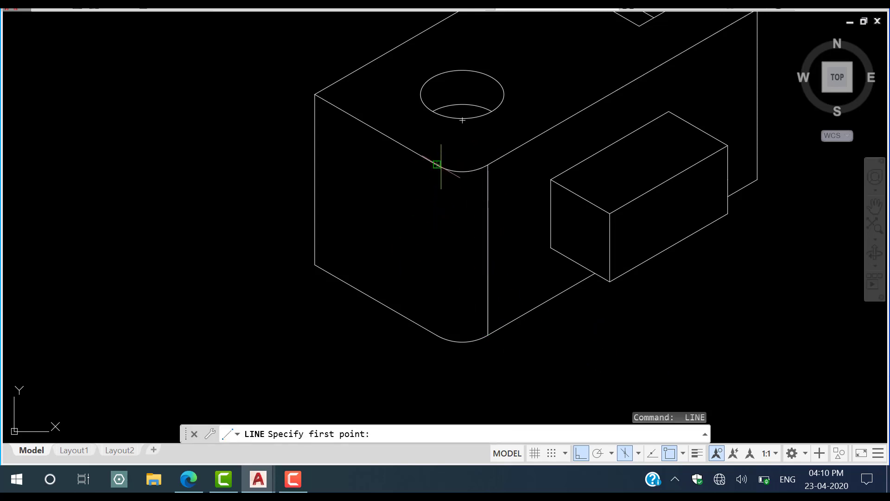
left_click(437, 164)
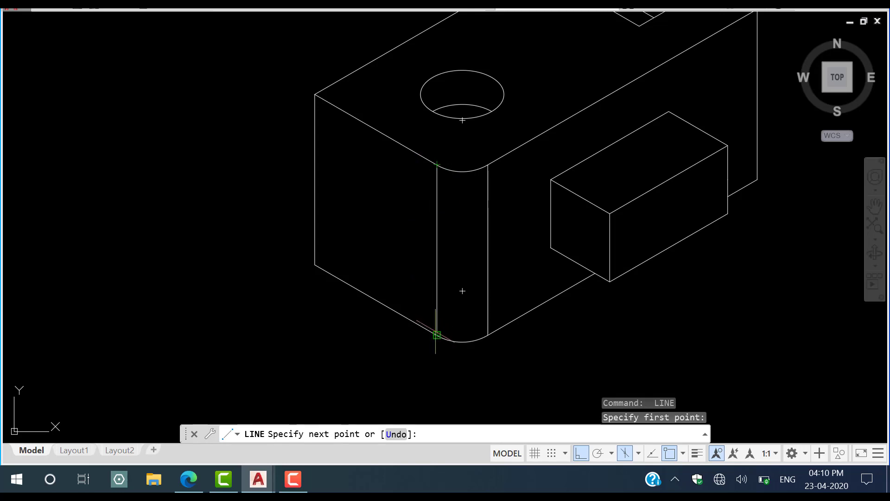
key("Escape")
Review the rounded block and examine the cylinder's shape and dimensions on the dimensioned reference drawing
middle_click_drag(562, 309, 418, 405)
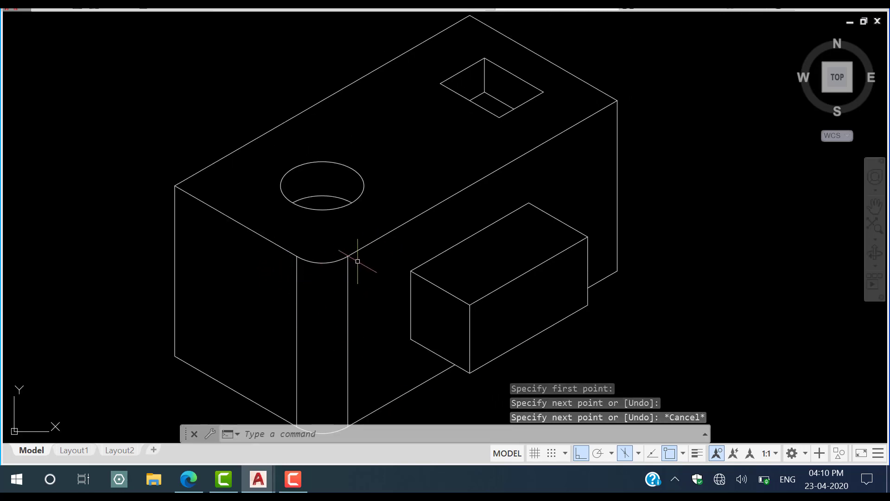
middle_click_drag(356, 260, 373, 225)
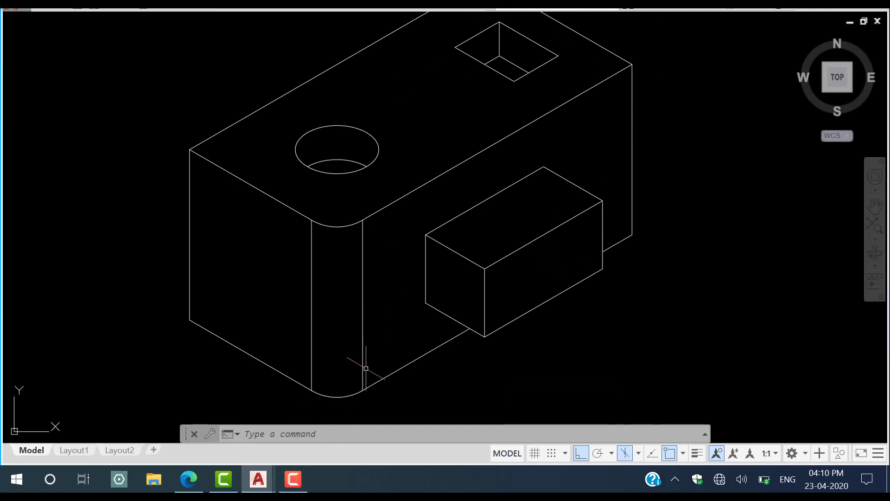
middle_click_drag(439, 337, 575, 266)
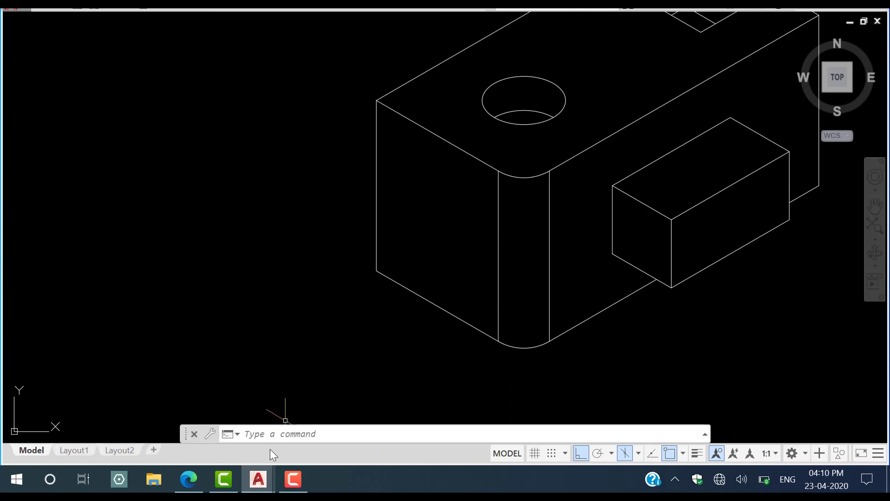
mouse_move(258, 478)
left_click(234, 444)
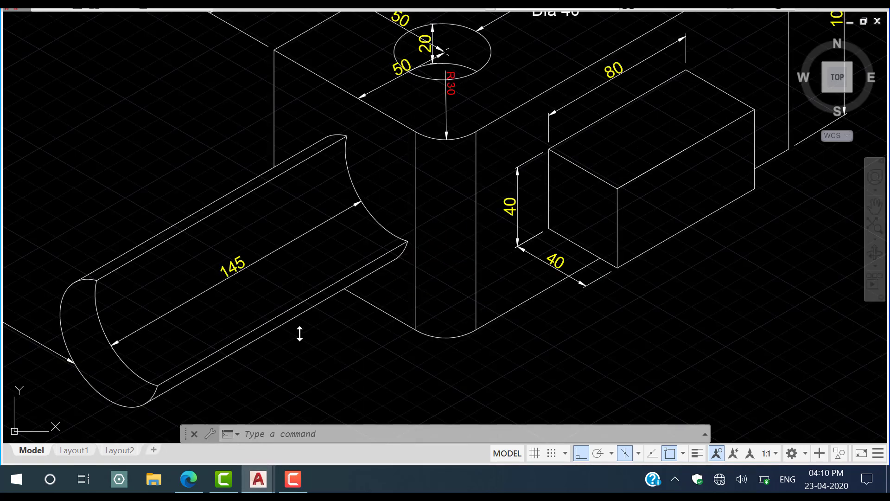
scroll(368, 233, "down", 2)
middle_click_drag(368, 232, 394, 297)
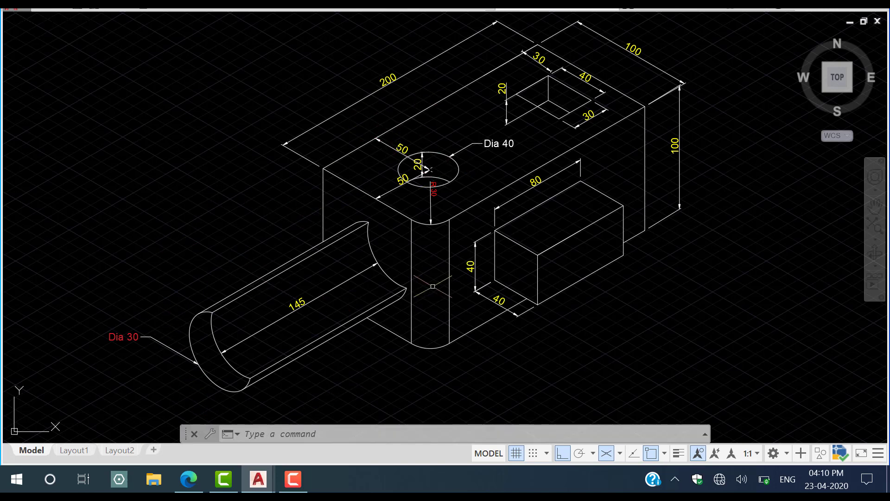
left_click(292, 478)
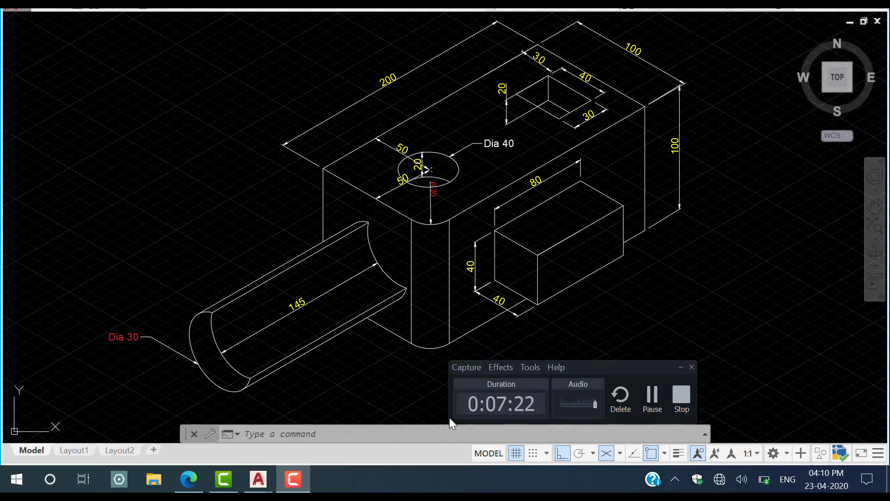